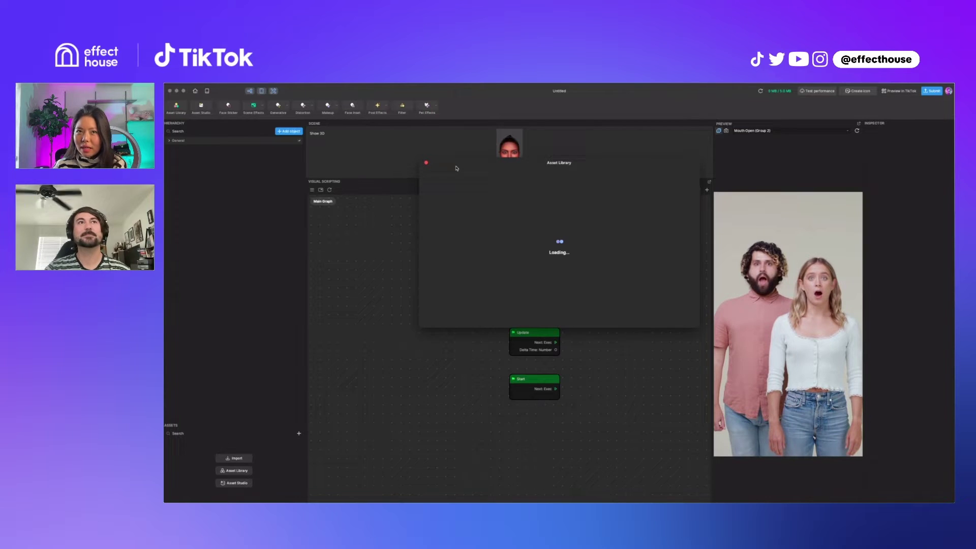
Drag the loading Asset Library window to a new position
{"action": "left_click_drag", "start_coordinate": [457, 168], "coordinate": [423, 138]}
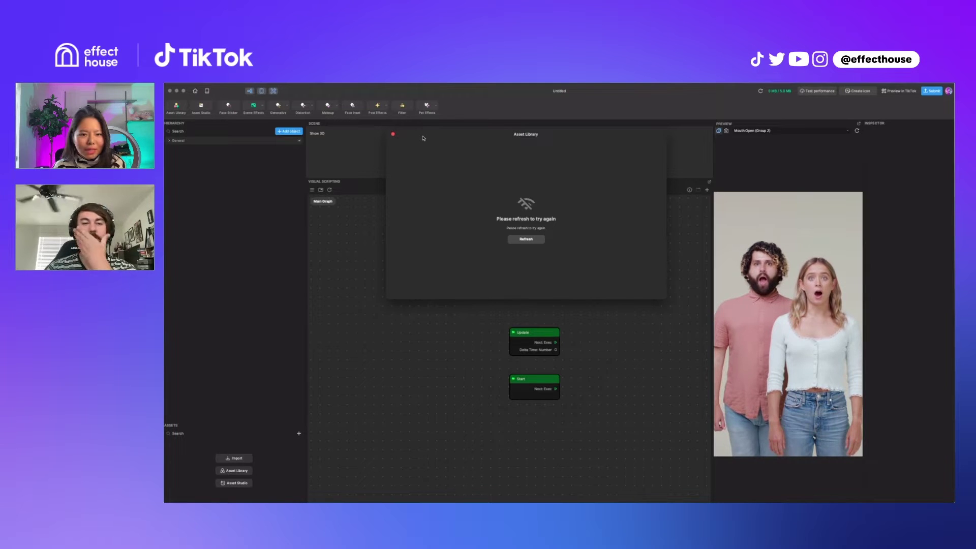
Refresh the Asset Library and download the Dissolve material twice from Special Effects
{"action": "left_click", "coordinate": [529, 239]}
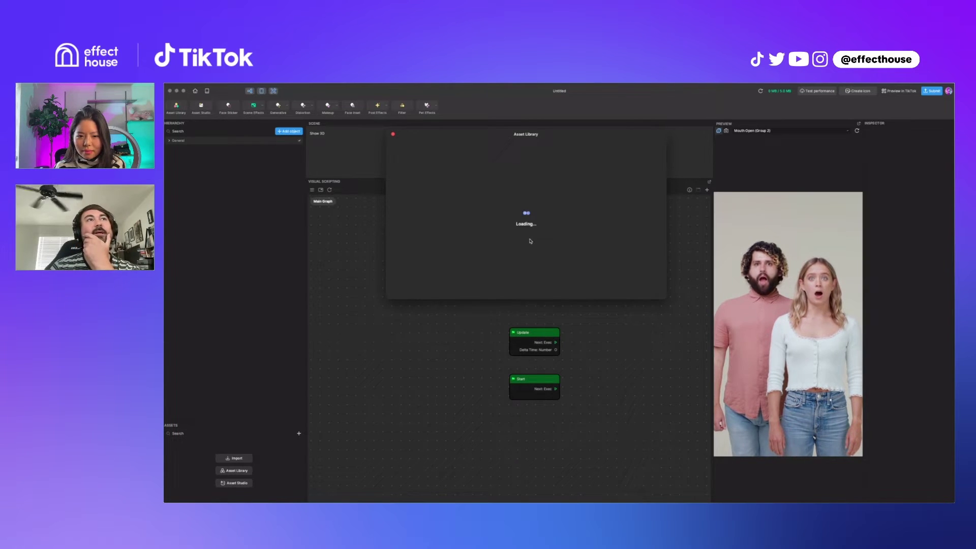
{"action": "scroll", "coordinate": [583, 183], "scroll_direction": "down", "scroll_amount": 2}
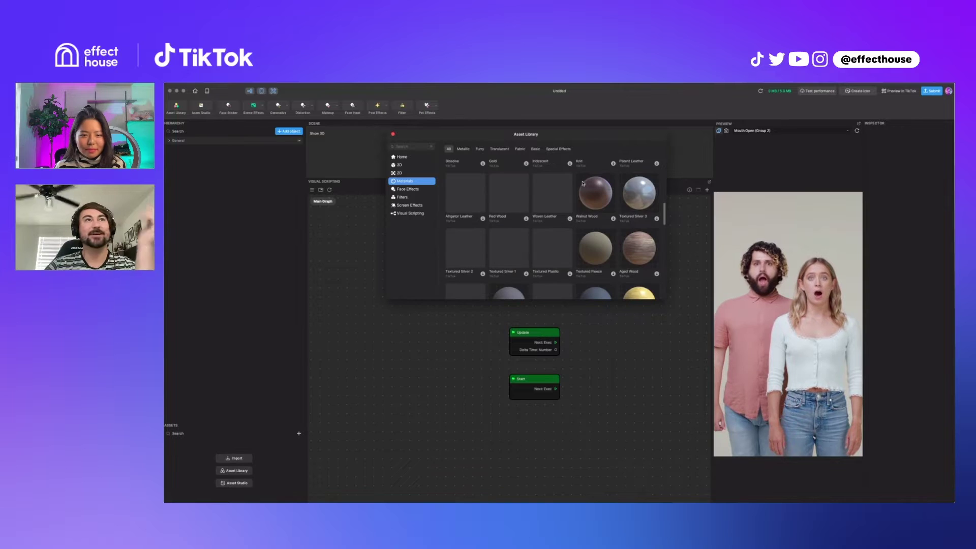
{"action": "left_click", "coordinate": [555, 148]}
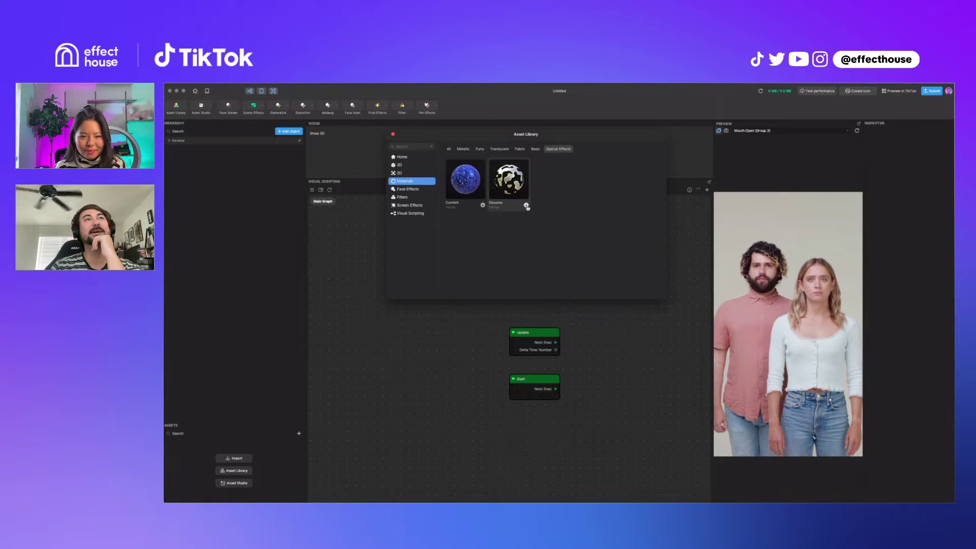
{"action": "left_click", "coordinate": [528, 206]}
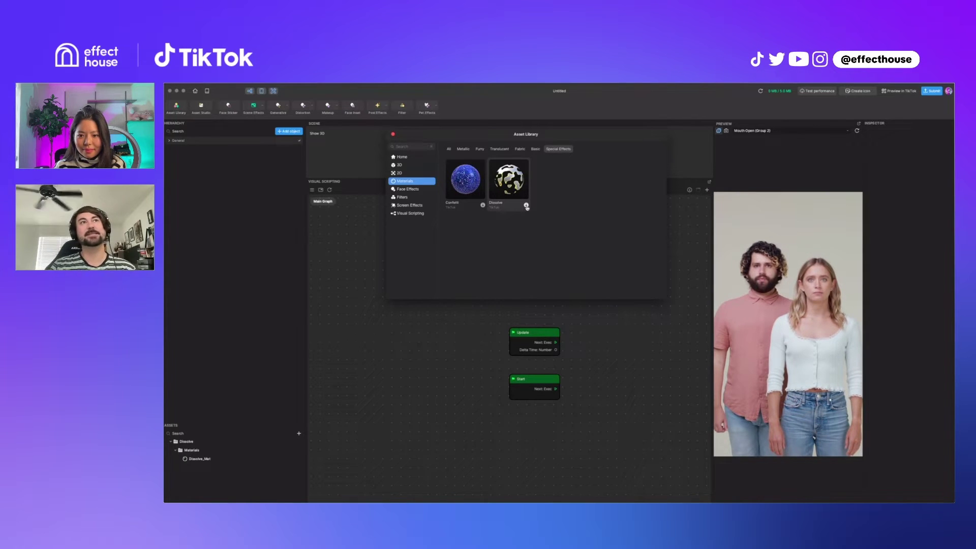
{"action": "left_click", "coordinate": [526, 206]}
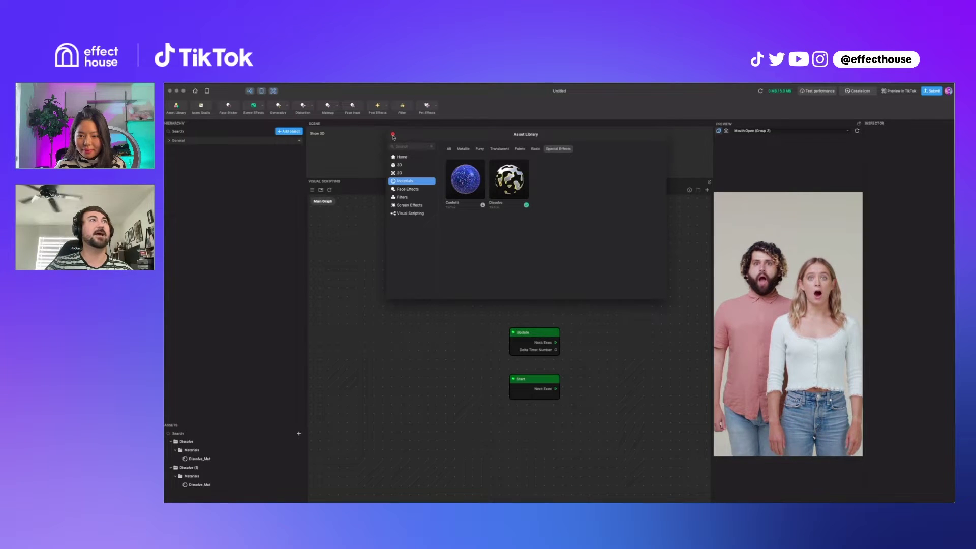
Close the Asset Library and add a 2D Screen Image to the scene
{"action": "left_click", "coordinate": [393, 135]}
{"action": "left_click", "coordinate": [289, 131]}
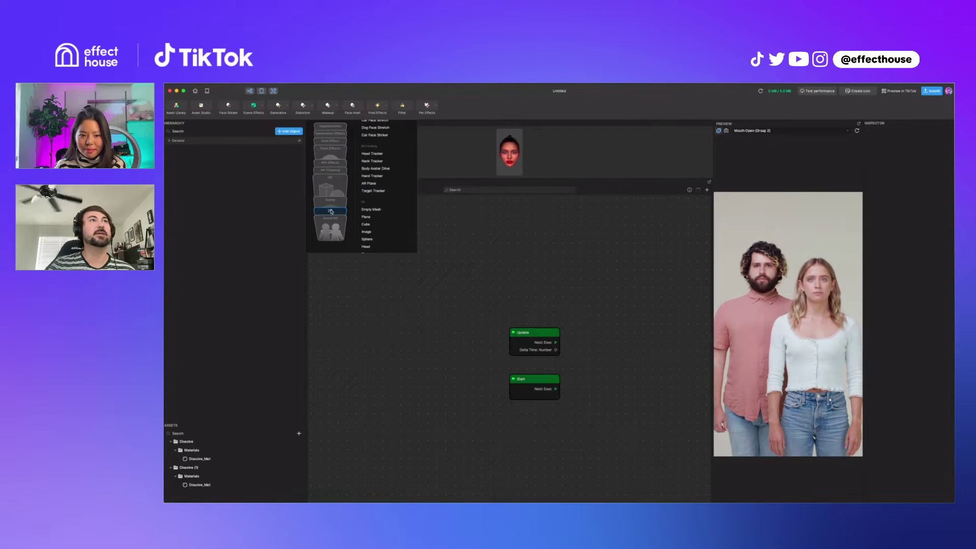
{"action": "left_click", "coordinate": [331, 212]}
{"action": "left_click", "coordinate": [374, 200]}
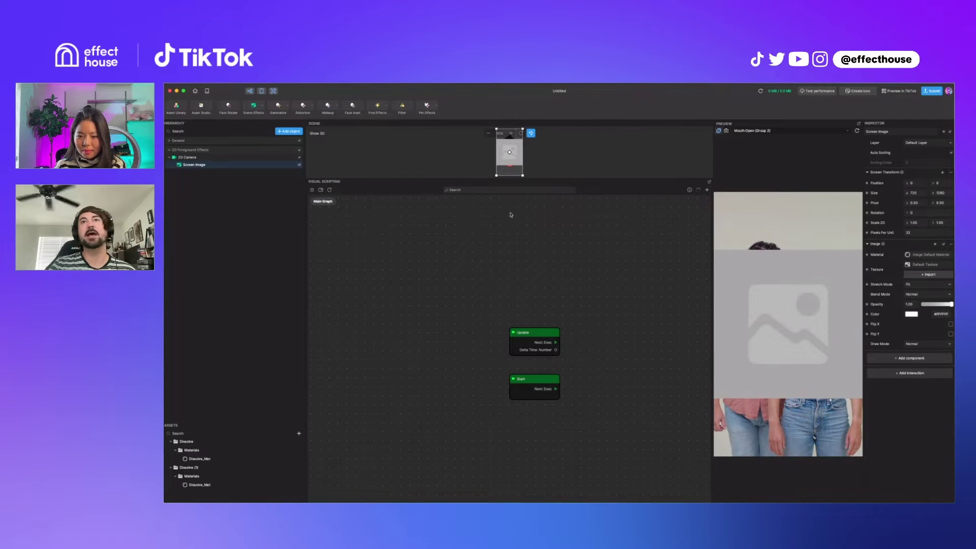
Set the Screen Image's material to Dissolve_Mat and show Dissolve_Mat's properties
{"action": "left_click", "coordinate": [924, 257]}
{"action": "left_click", "coordinate": [562, 235]}
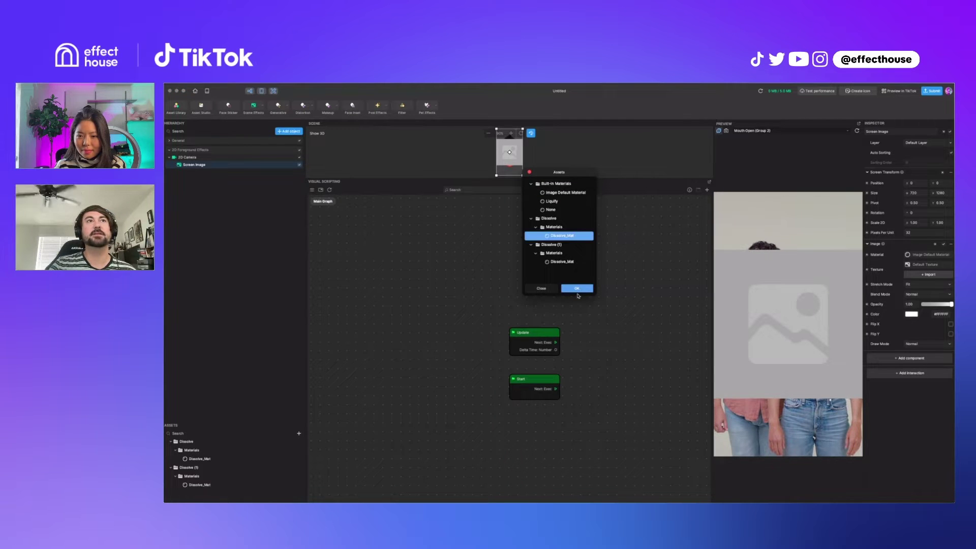
{"action": "left_click", "coordinate": [577, 288]}
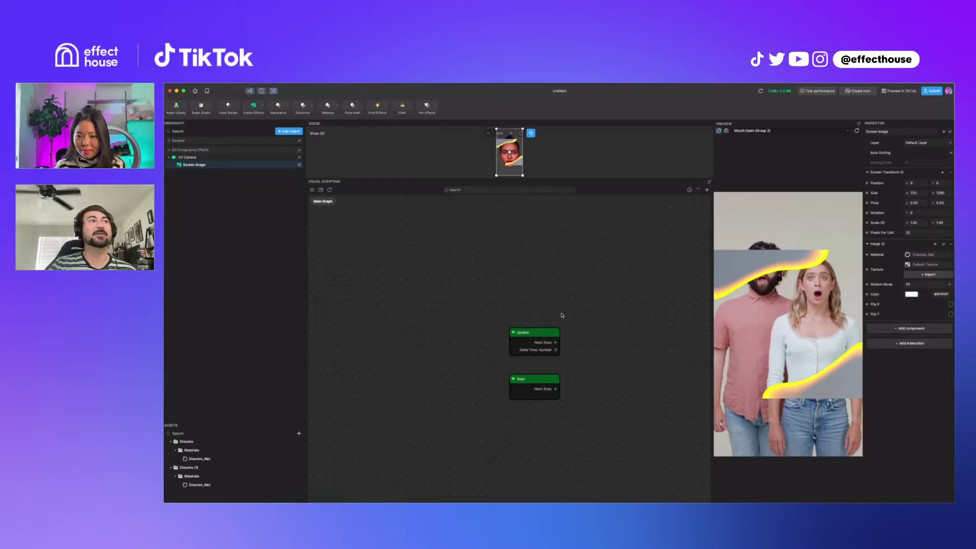
{"action": "left_click", "coordinate": [226, 459]}
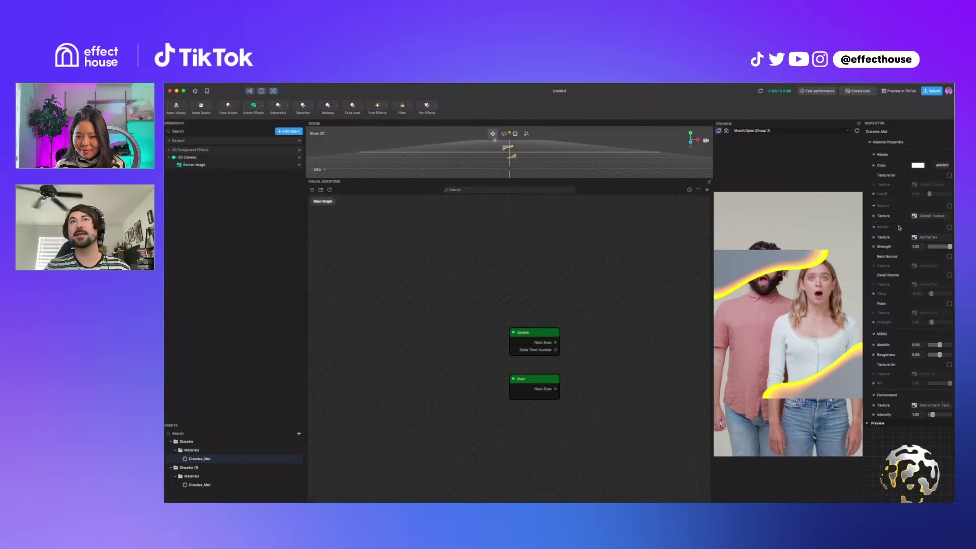
{"action": "scroll", "coordinate": [899, 228], "scroll_direction": "down", "scroll_amount": 10}
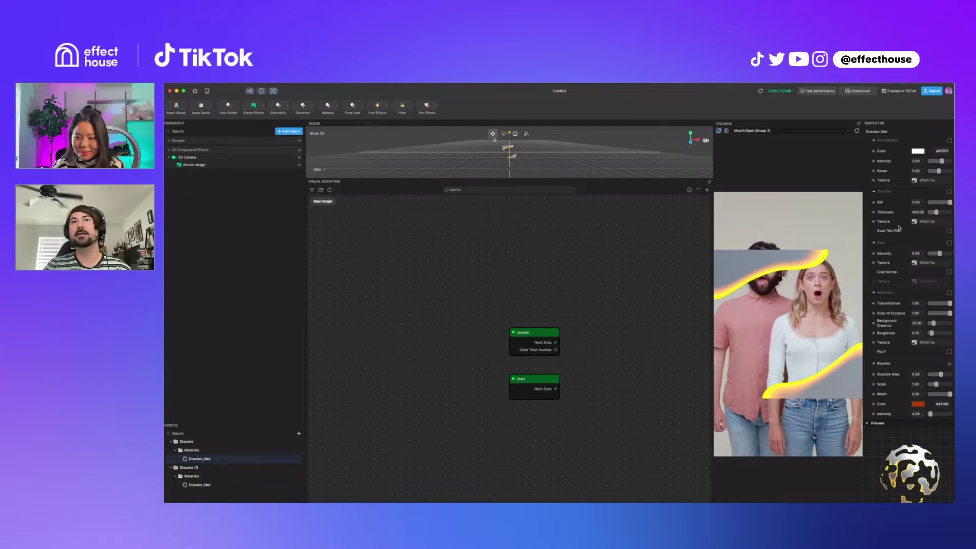
{"action": "scroll", "coordinate": [899, 227], "scroll_direction": "down", "scroll_amount": 2}
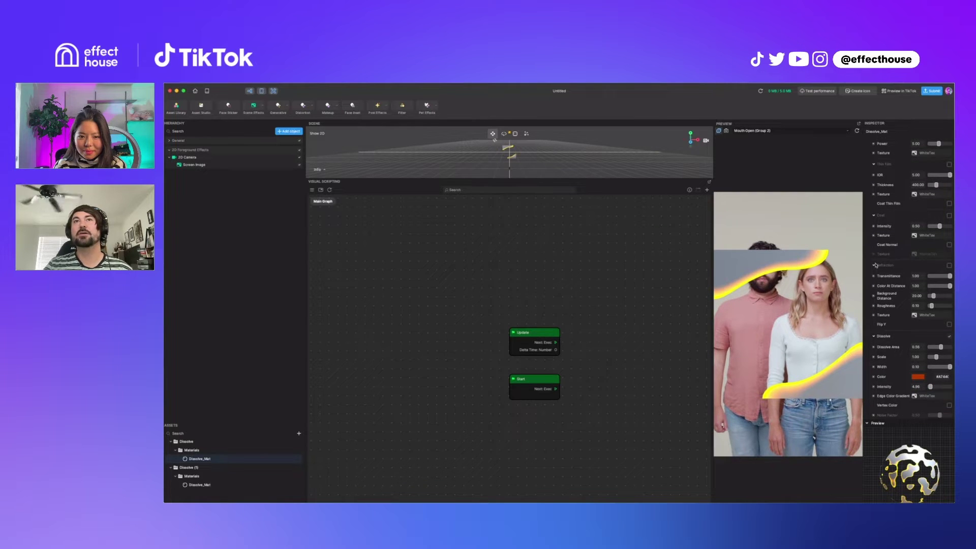
{"action": "left_click", "coordinate": [875, 264]}
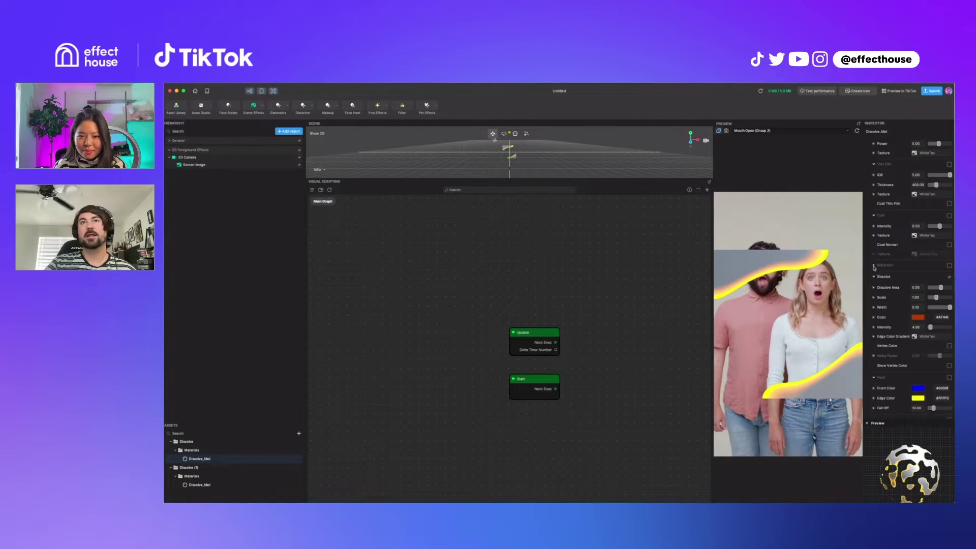
{"action": "left_click", "coordinate": [875, 216]}
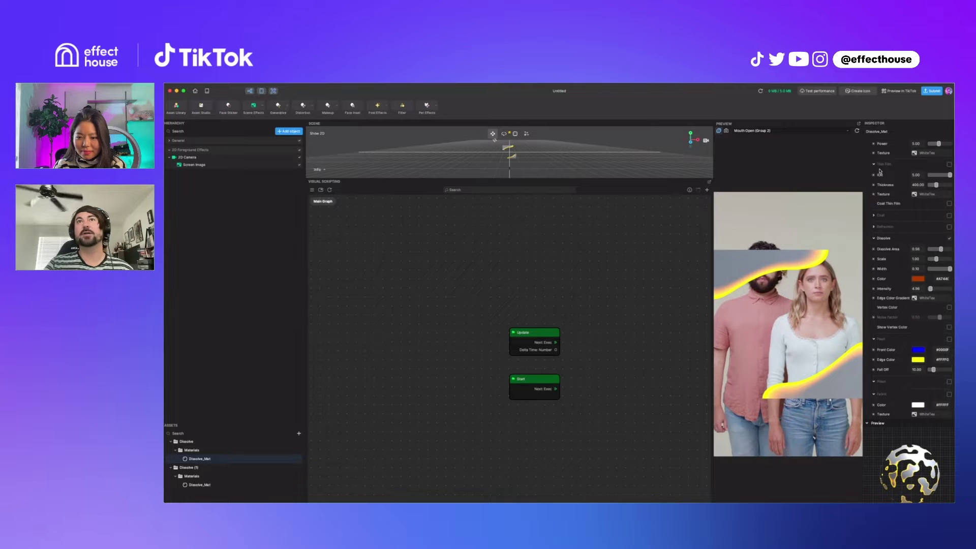
{"action": "left_click", "coordinate": [874, 165]}
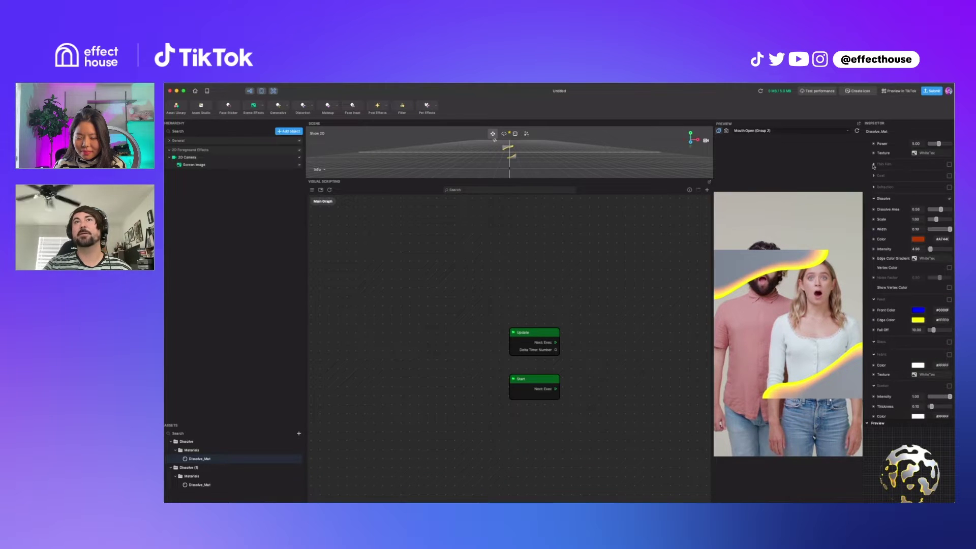
{"action": "scroll", "coordinate": [879, 218], "scroll_direction": "up", "scroll_amount": 5}
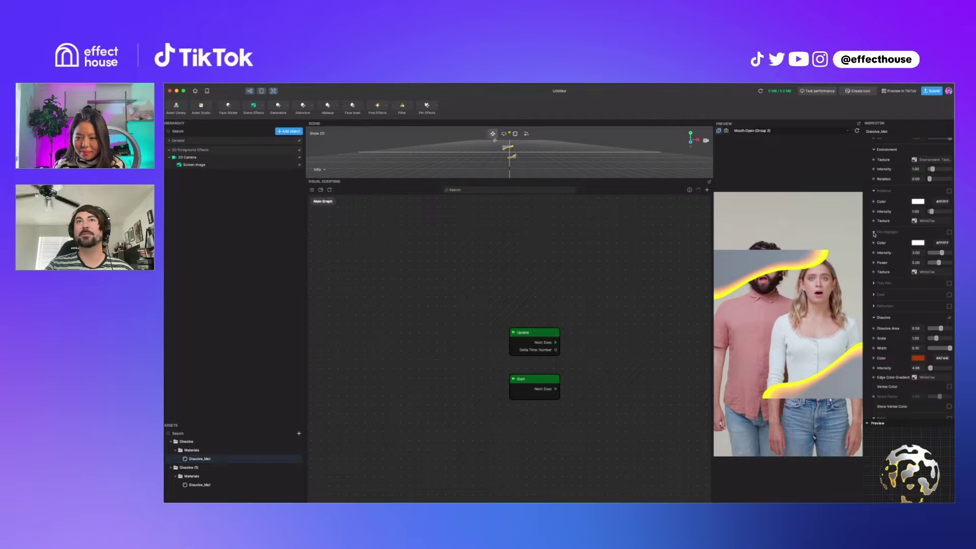
{"action": "left_click", "coordinate": [875, 233]}
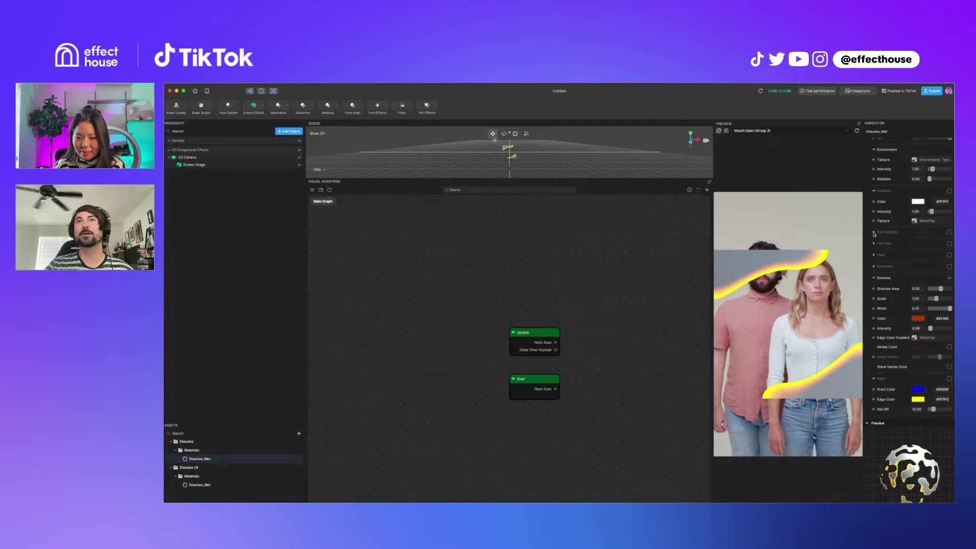
{"action": "left_click", "coordinate": [875, 191]}
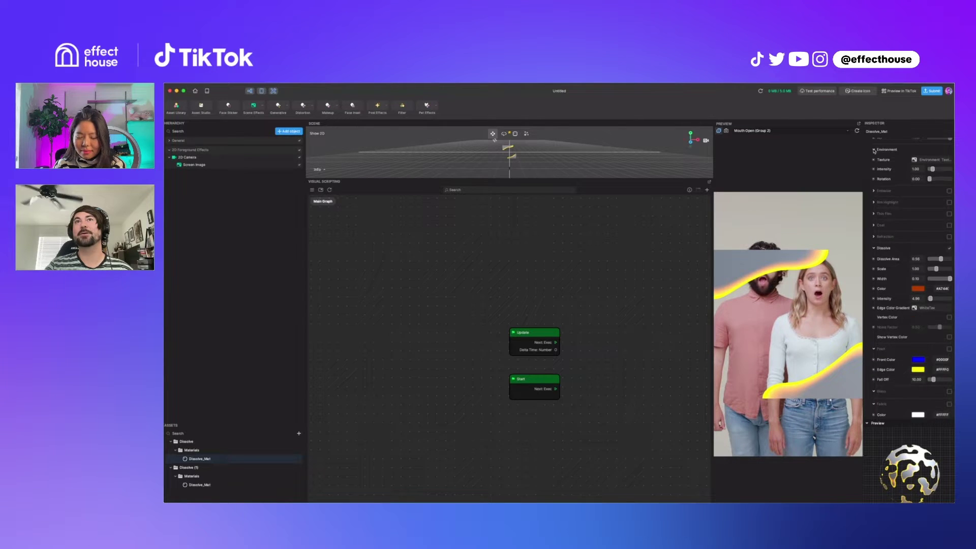
{"action": "left_click", "coordinate": [874, 149]}
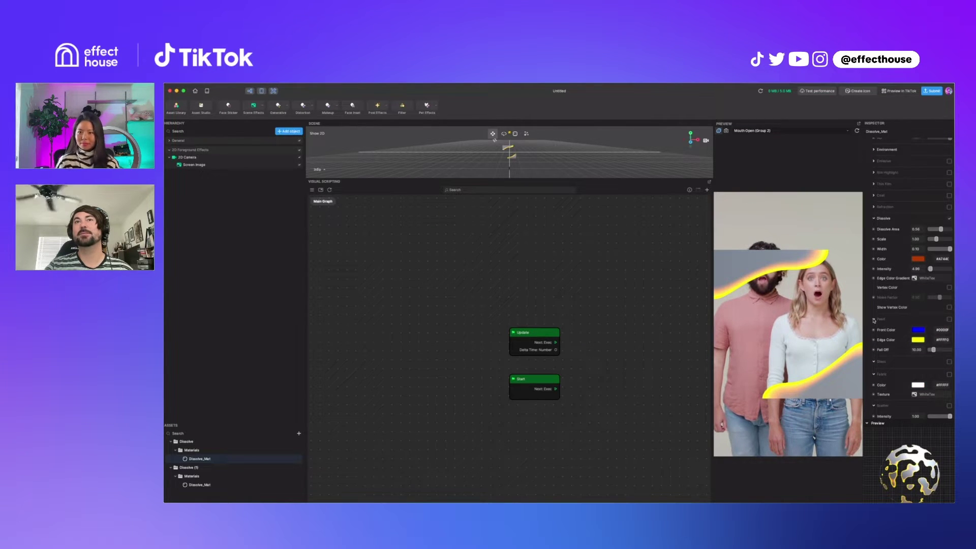
{"action": "left_click", "coordinate": [875, 319]}
{"action": "left_click", "coordinate": [874, 331]}
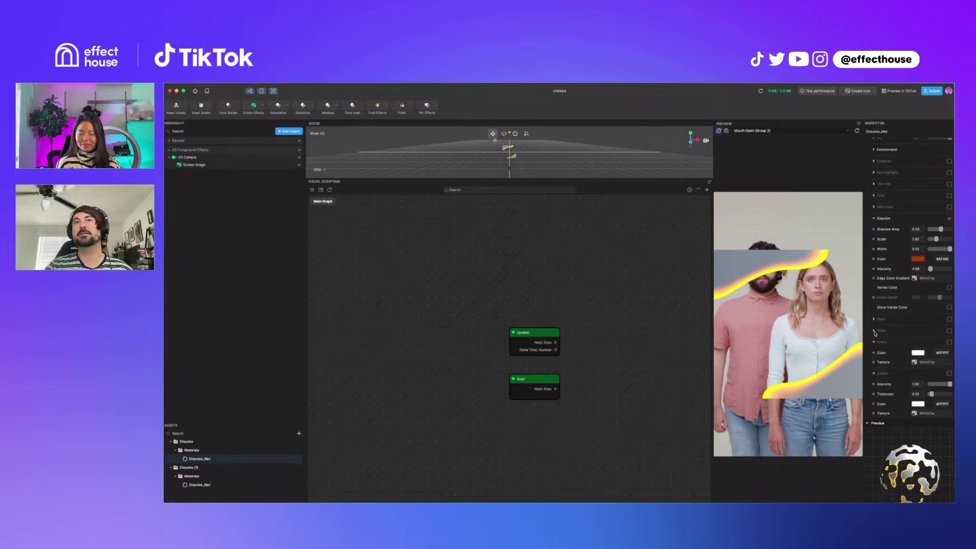
{"action": "left_click", "coordinate": [875, 343]}
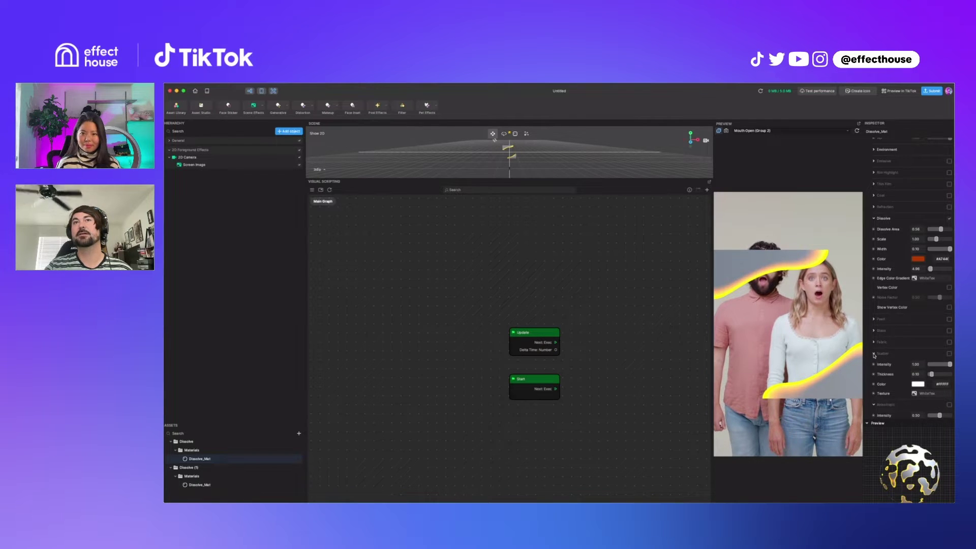
{"action": "left_click", "coordinate": [875, 354]}
{"action": "left_click", "coordinate": [875, 365]}
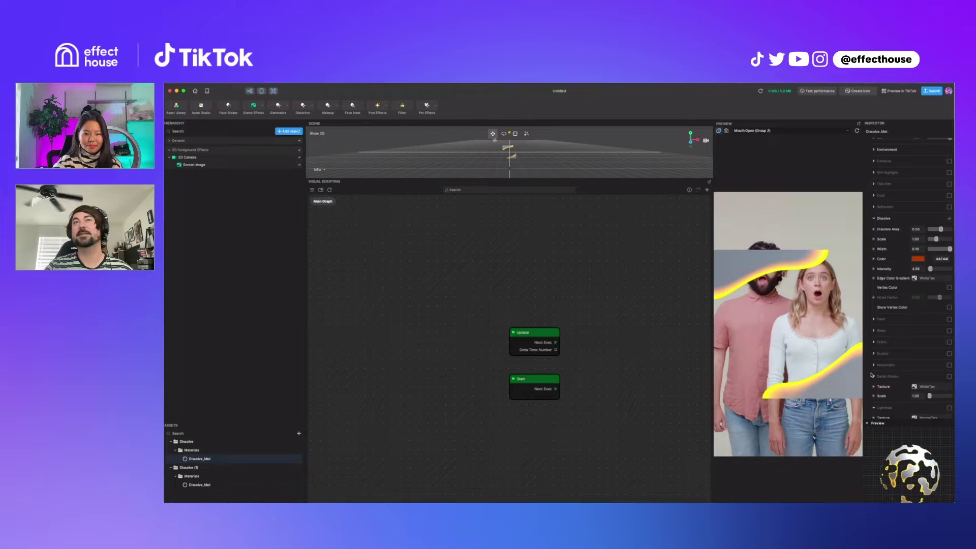
{"action": "left_click", "coordinate": [874, 377]}
{"action": "scroll", "coordinate": [886, 364], "scroll_direction": "down", "scroll_amount": 4}
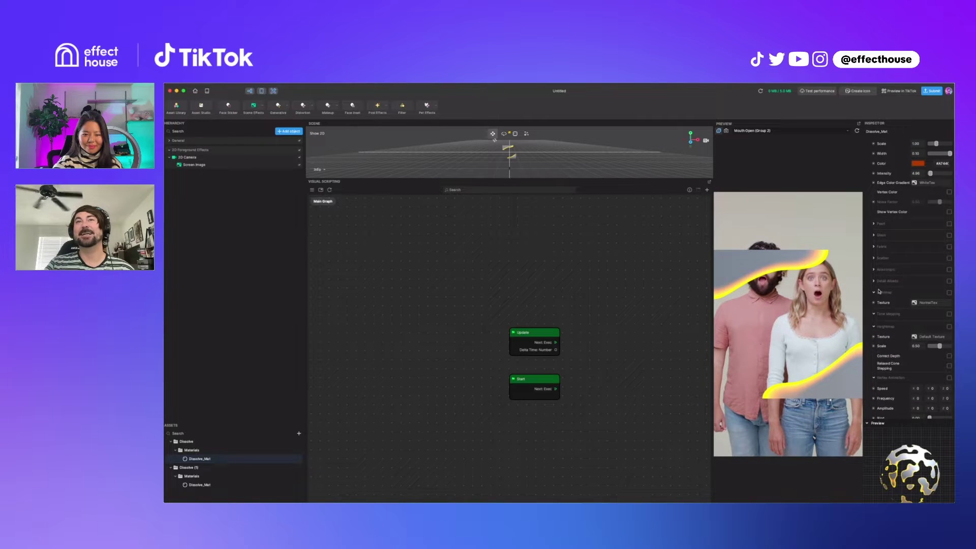
{"action": "left_click", "coordinate": [874, 280]}
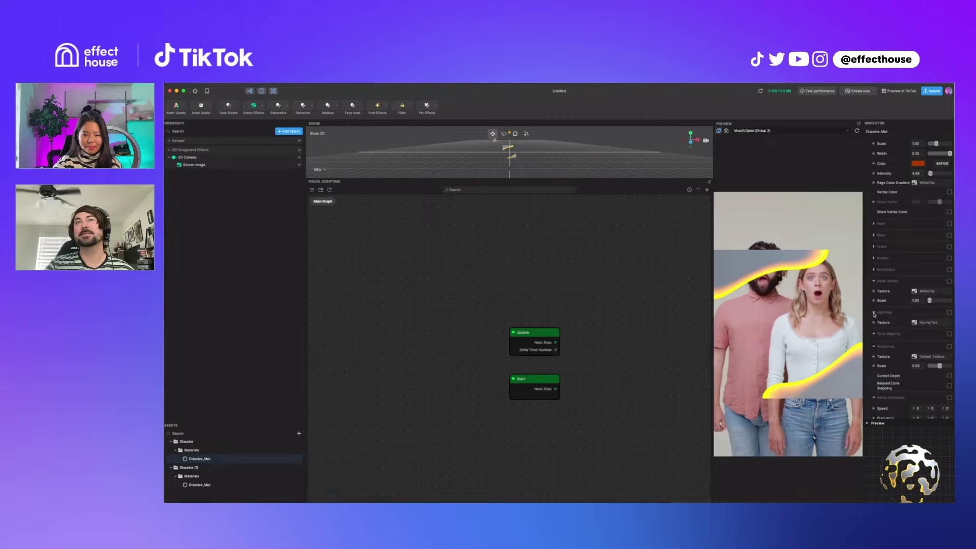
{"action": "left_click", "coordinate": [874, 346]}
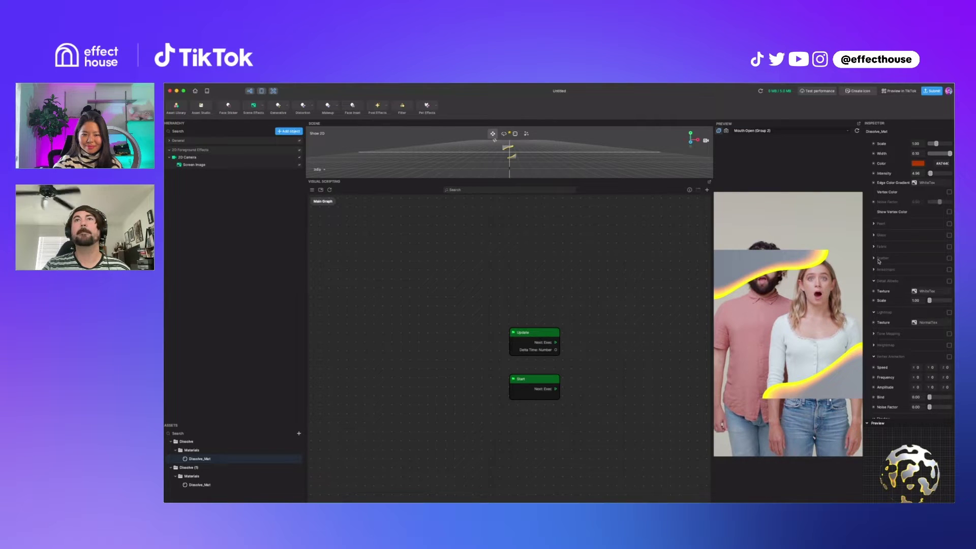
{"action": "scroll", "coordinate": [922, 203], "scroll_direction": "up", "scroll_amount": 10}
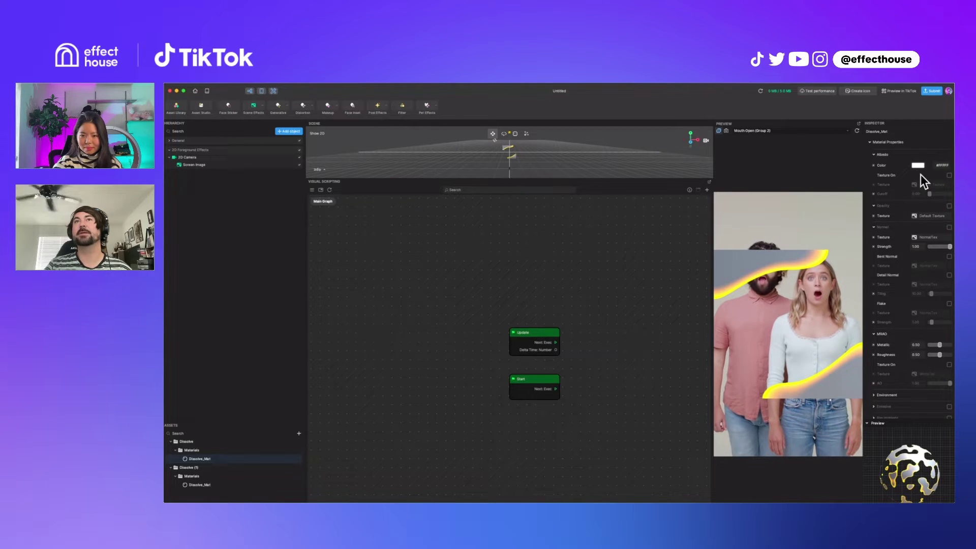
{"action": "scroll", "coordinate": [887, 289], "scroll_direction": "down", "scroll_amount": 2}
{"action": "scroll", "coordinate": [887, 289], "scroll_direction": "down", "scroll_amount": 5}
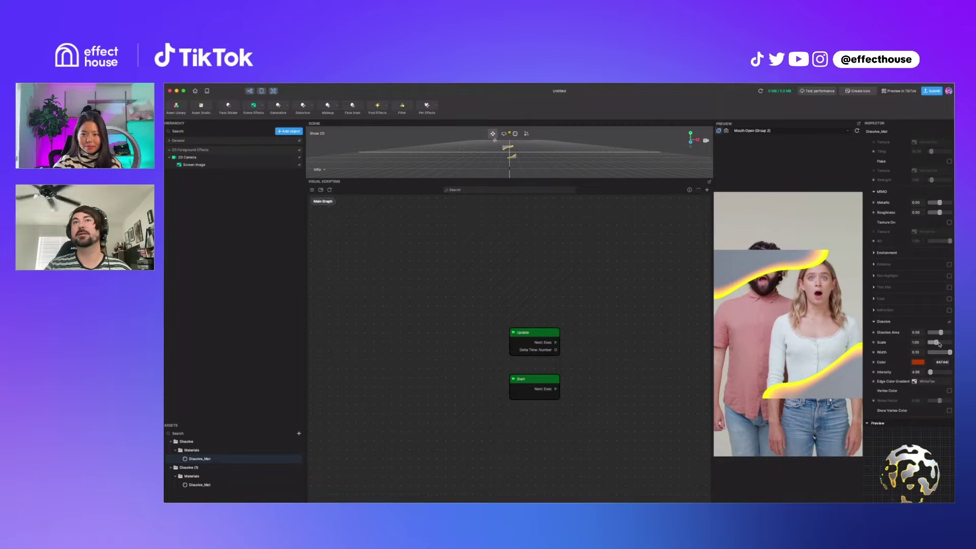
{"action": "left_click_drag", "start_coordinate": [939, 344], "coordinate": [934, 346]}
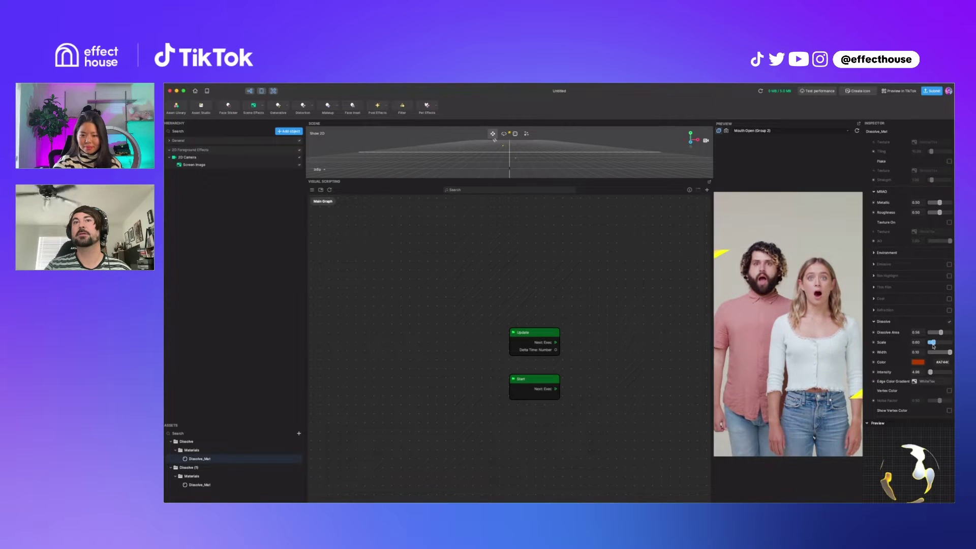
{"action": "left_click_drag", "start_coordinate": [934, 345], "coordinate": [952, 344]}
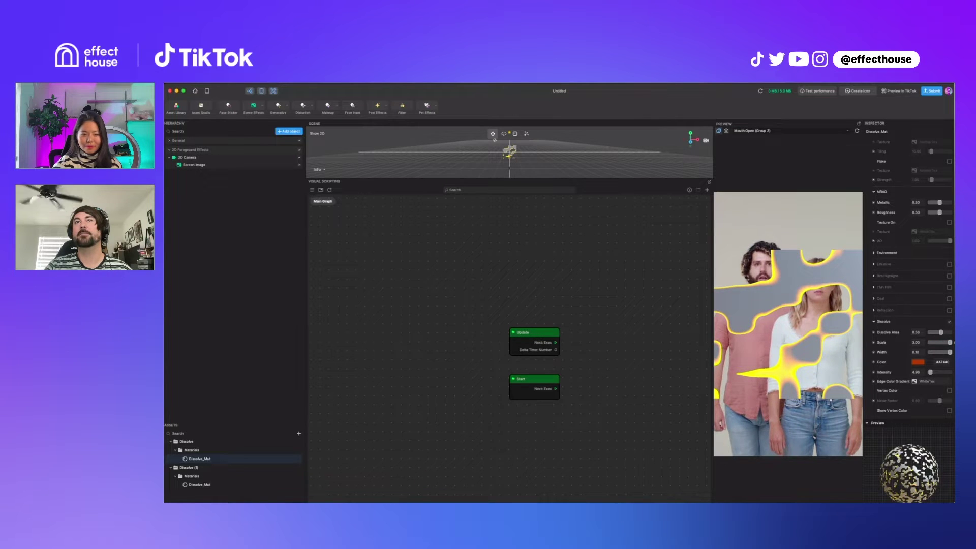
{"action": "left_click", "coordinate": [950, 352]}
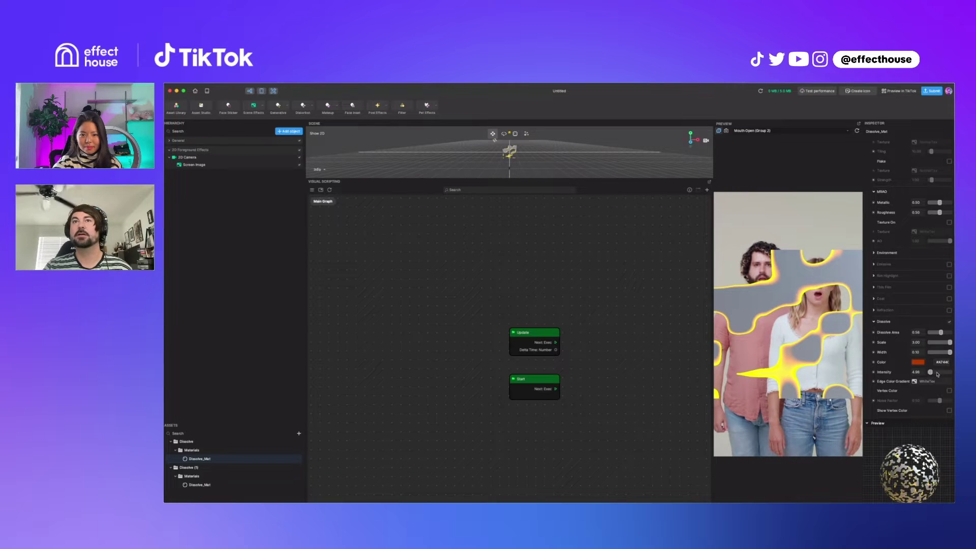
{"action": "scroll", "coordinate": [910, 367], "scroll_direction": "down", "scroll_amount": 10}
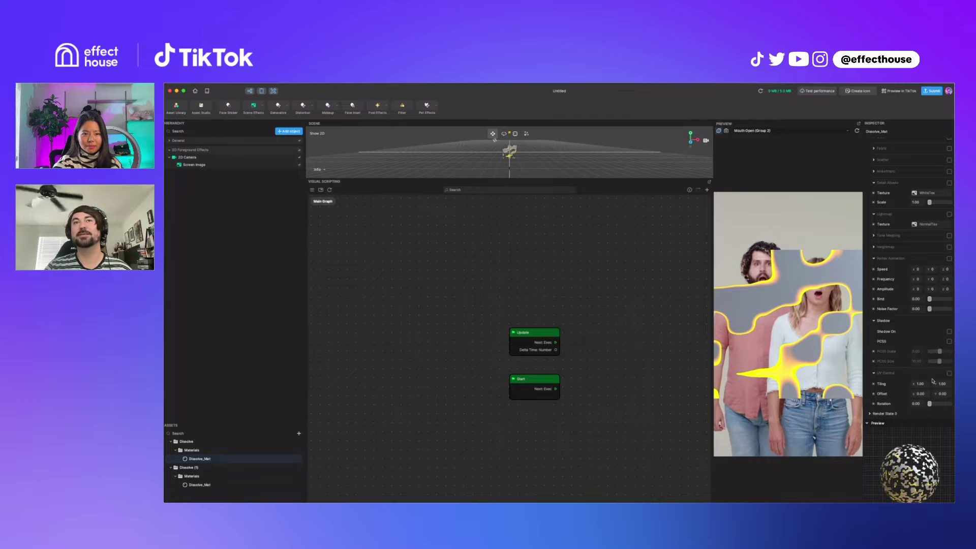
{"action": "scroll", "coordinate": [901, 367], "scroll_direction": "up", "scroll_amount": 10}
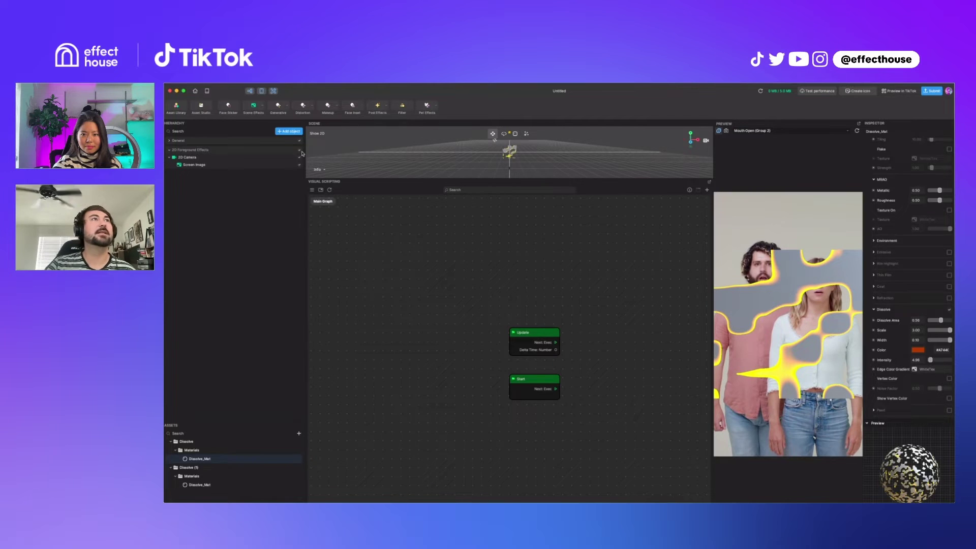
Add a Portrait Segmentation object and select its Portrait image
{"action": "left_click", "coordinate": [284, 132]}
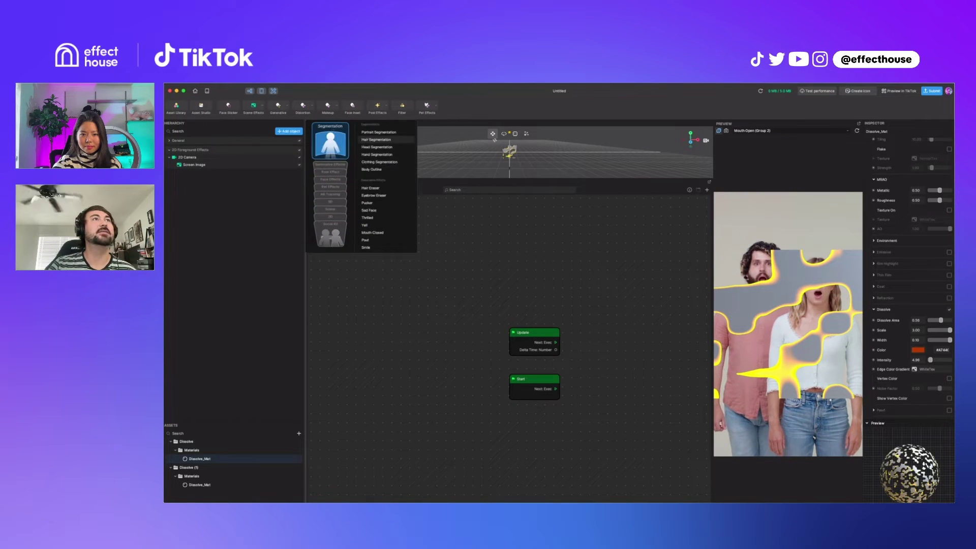
{"action": "left_click", "coordinate": [379, 132]}
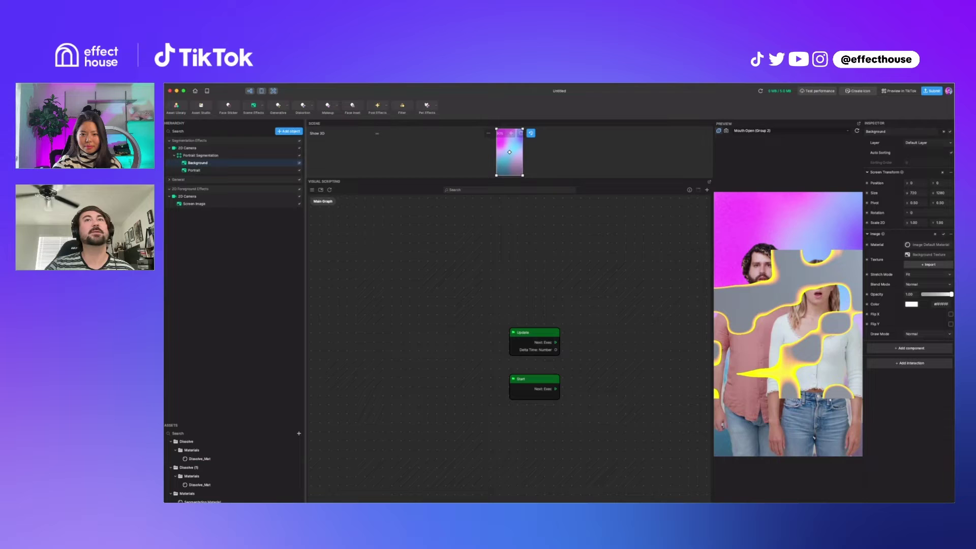
{"action": "left_click", "coordinate": [218, 170]}
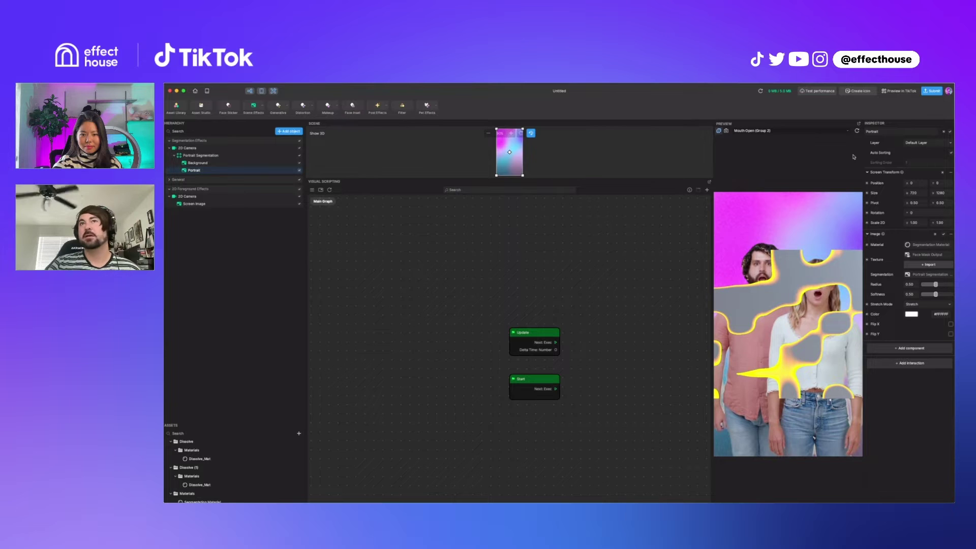
Assign Dissolve_Mat as the Portrait image's material
{"action": "left_click", "coordinate": [927, 245]}
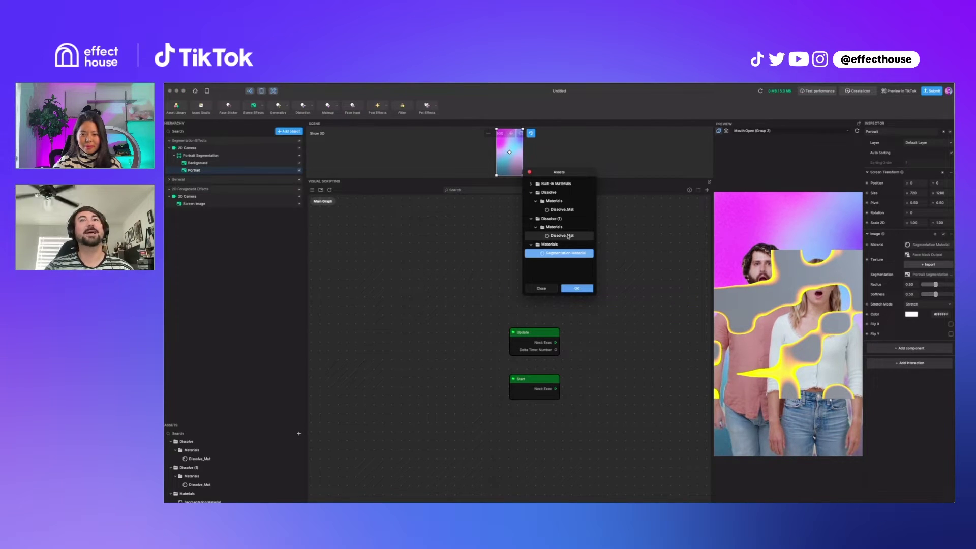
{"action": "left_click", "coordinate": [564, 236]}
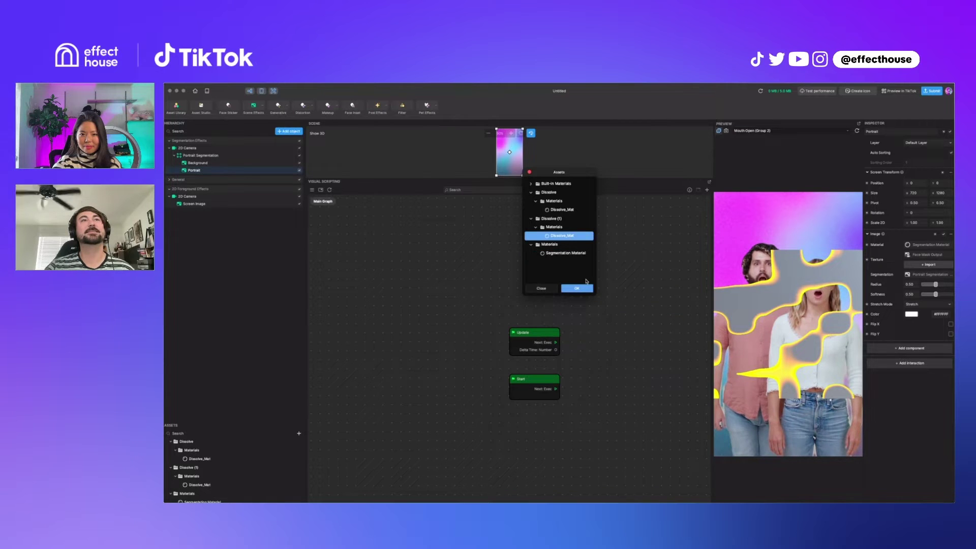
{"action": "left_click", "coordinate": [581, 288]}
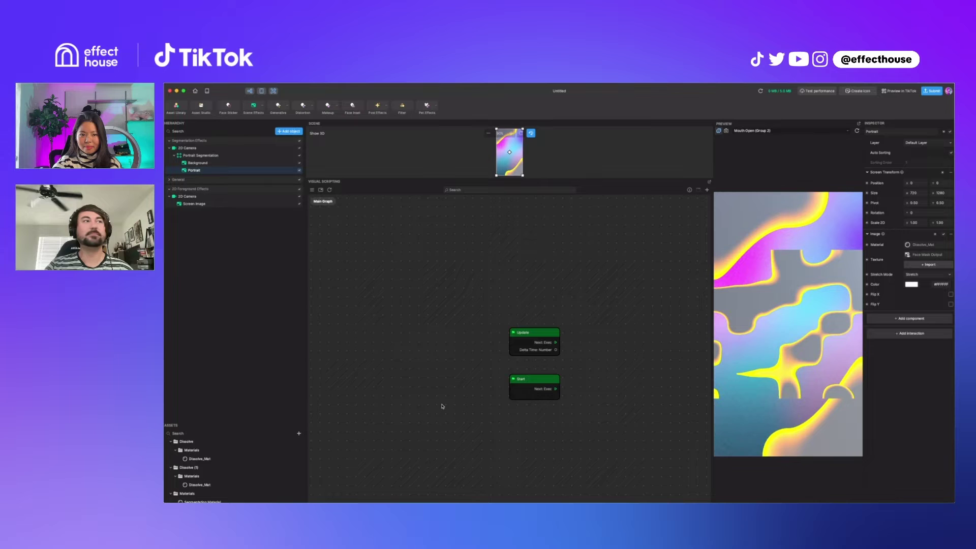
Hide the Screen Image and enable Dissolve_Mat's albedo texture
{"action": "left_click", "coordinate": [226, 458]}
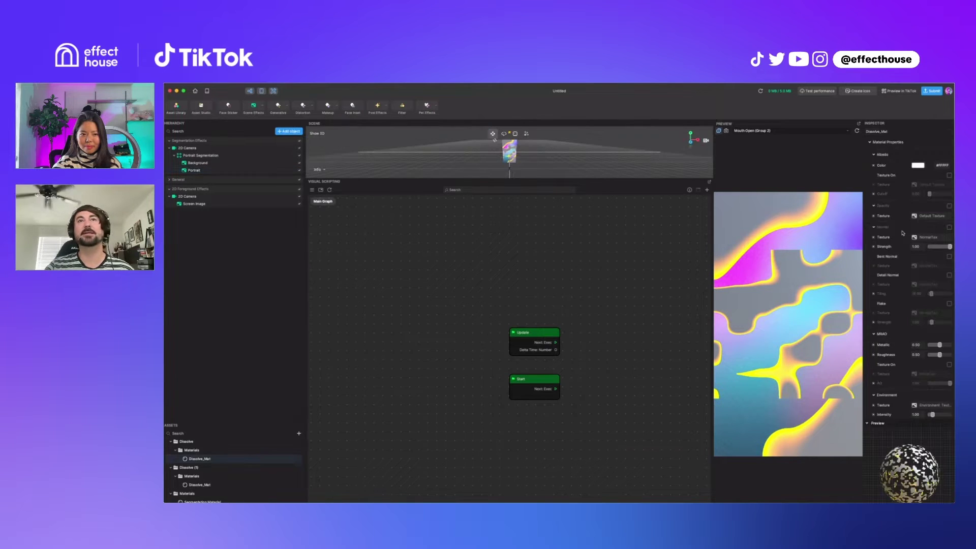
{"action": "left_click", "coordinate": [299, 204]}
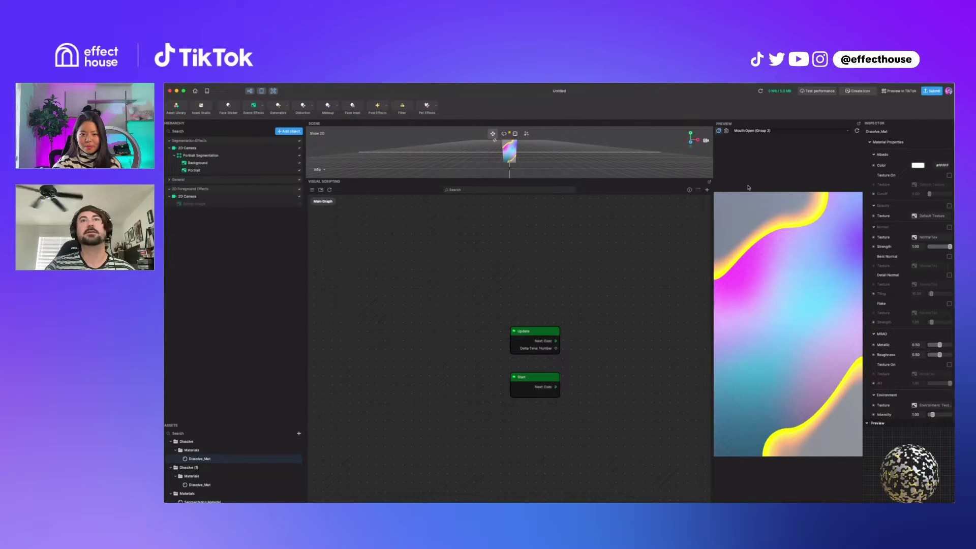
{"action": "left_click", "coordinate": [949, 176]}
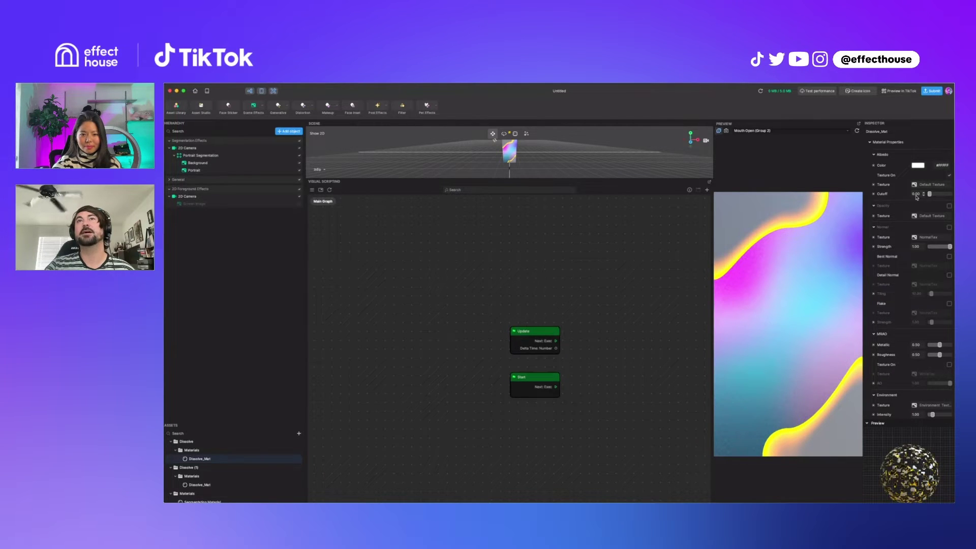
Use Portrait Segmentation Texture for albedo with cutoff 0.50, then inspect the segmentation assets
{"action": "left_click", "coordinate": [932, 186]}
{"action": "scroll", "coordinate": [559, 244], "scroll_direction": "down", "scroll_amount": 5}
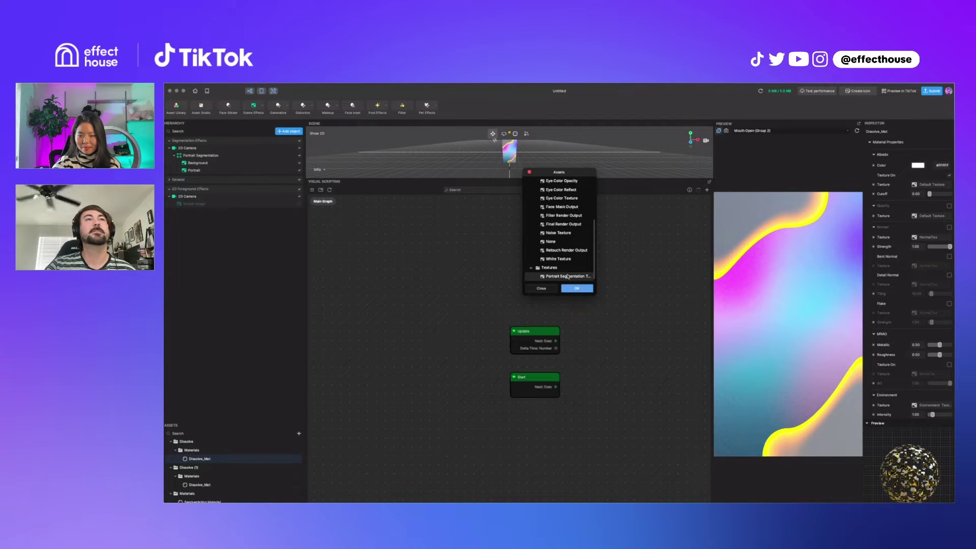
{"action": "left_click", "coordinate": [567, 276]}
{"action": "key", "text": "Return"}
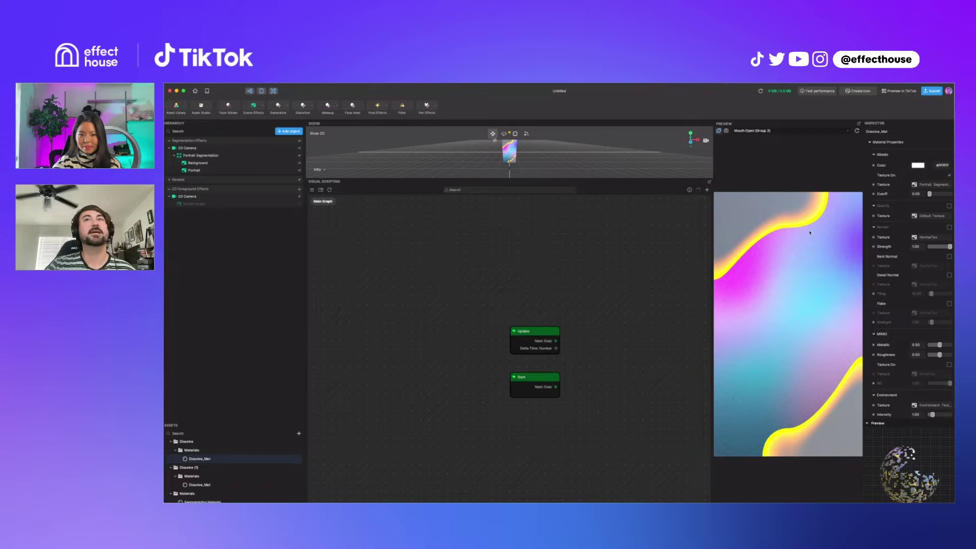
{"action": "left_click_drag", "start_coordinate": [930, 193], "coordinate": [941, 194]}
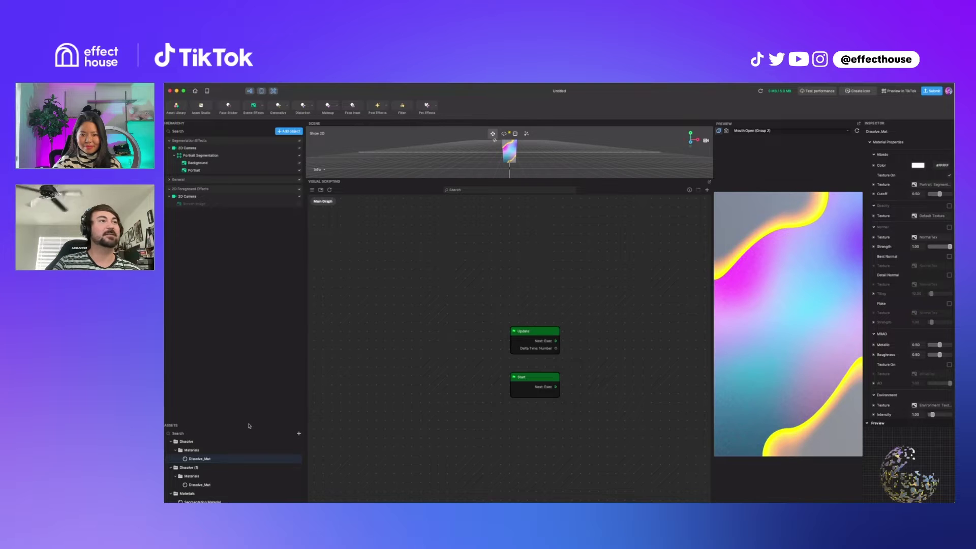
{"action": "left_click", "coordinate": [203, 500]}
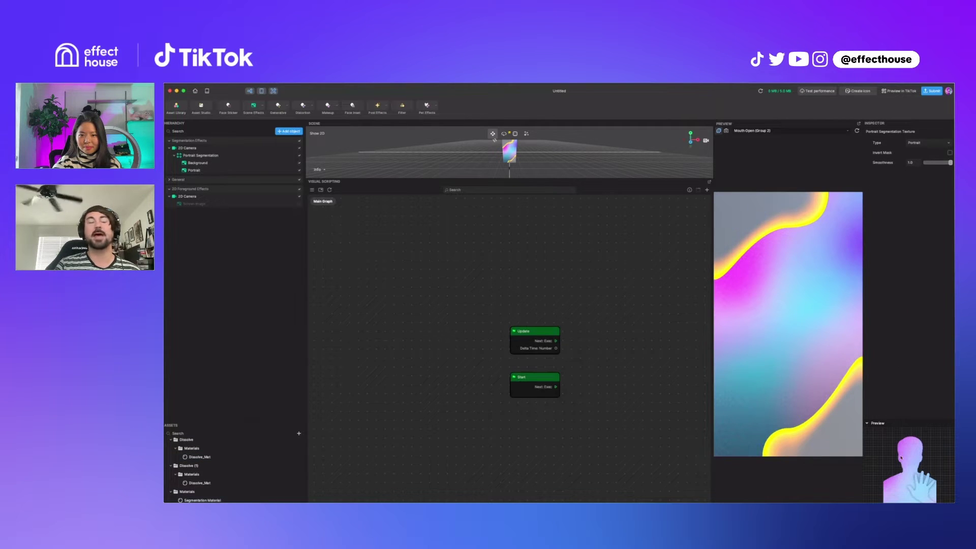
{"action": "left_click", "coordinate": [213, 501]}
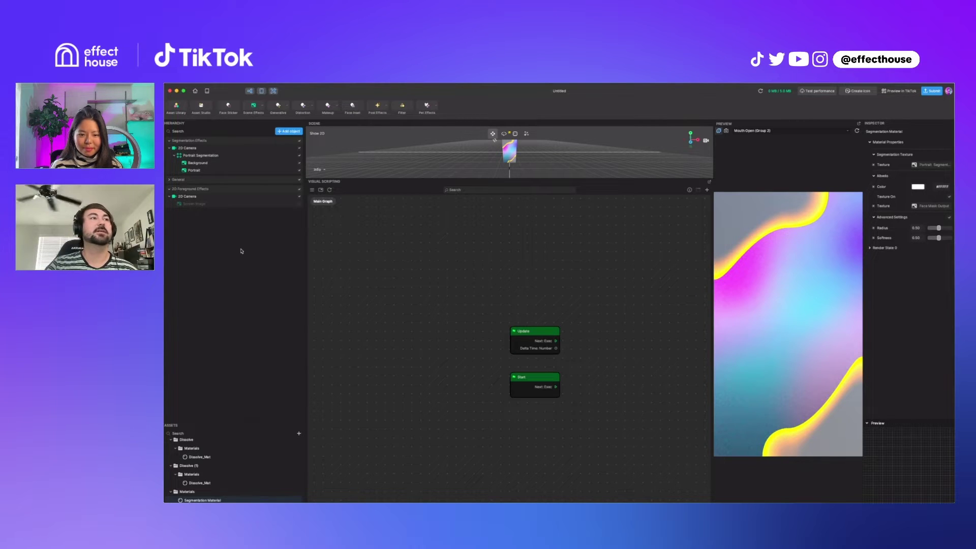
Reset Dissolve_Mat's albedo cutoff to 0.00 and turn off its albedo texture
{"action": "left_click", "coordinate": [199, 457]}
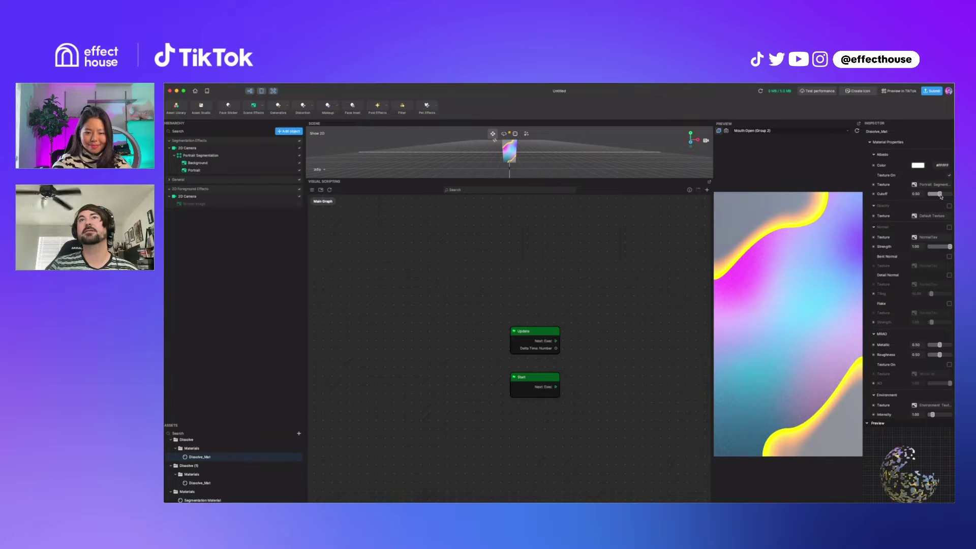
{"action": "left_click_drag", "start_coordinate": [941, 196], "coordinate": [922, 197]}
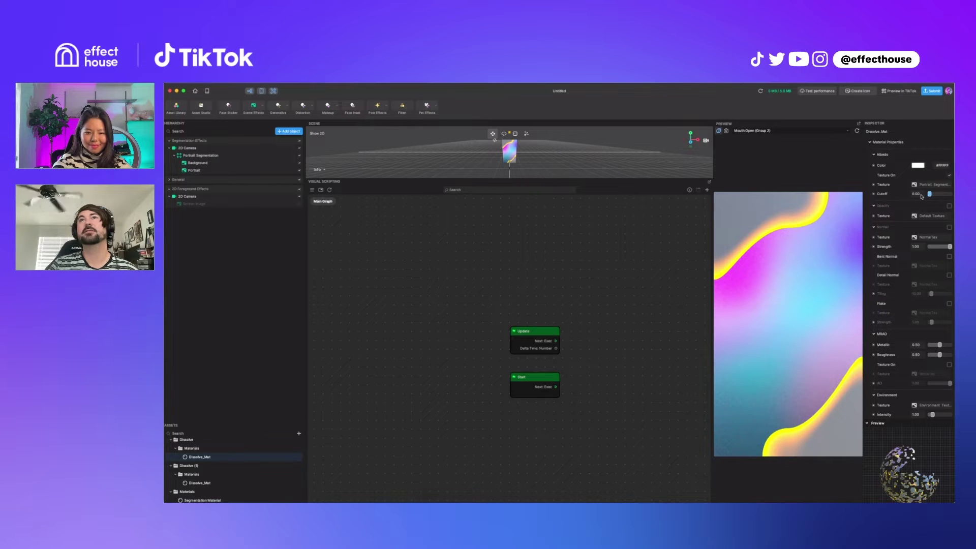
{"action": "left_click", "coordinate": [950, 176]}
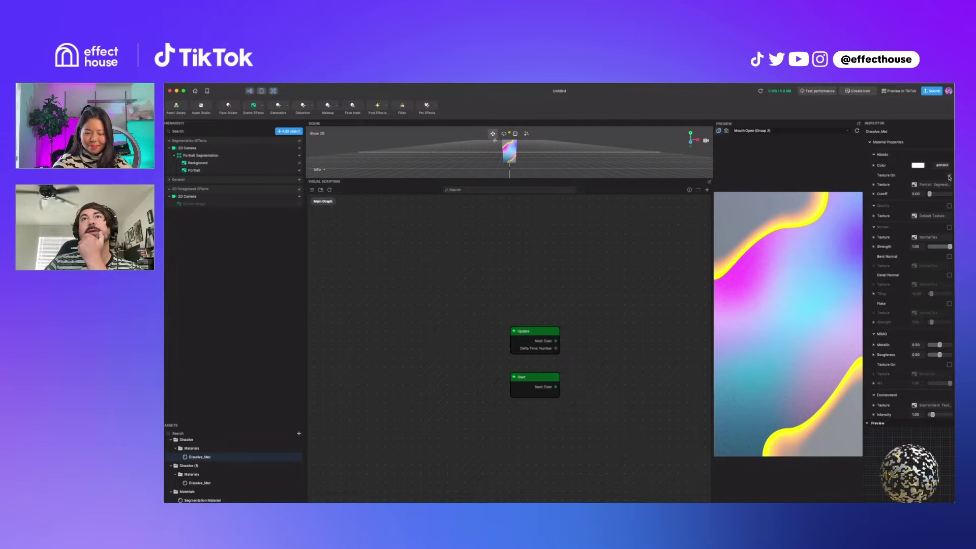
Enable opacity on Dissolve_Mat using the Portrait Segmentation Texture
{"action": "left_click", "coordinate": [949, 207]}
{"action": "left_click", "coordinate": [934, 216]}
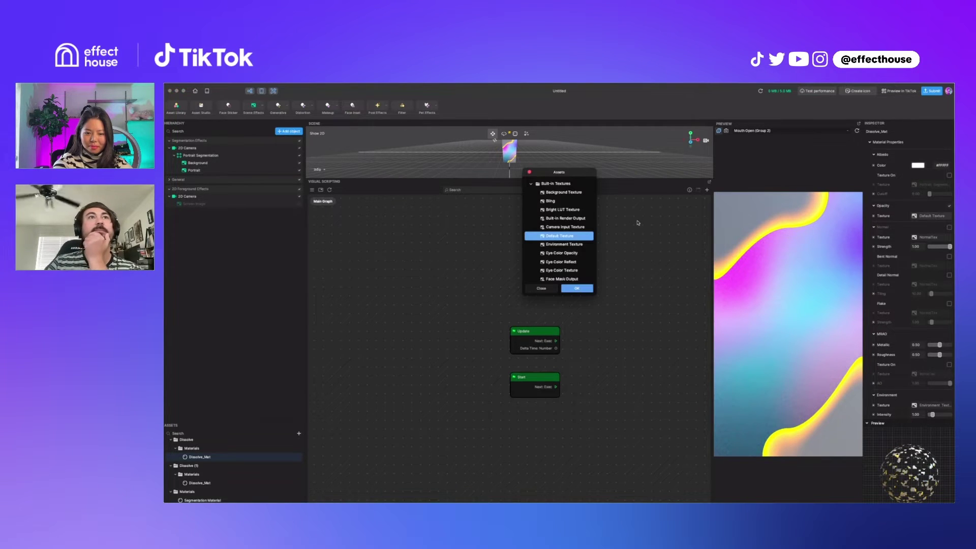
{"action": "scroll", "coordinate": [560, 245], "scroll_direction": "down", "scroll_amount": 5}
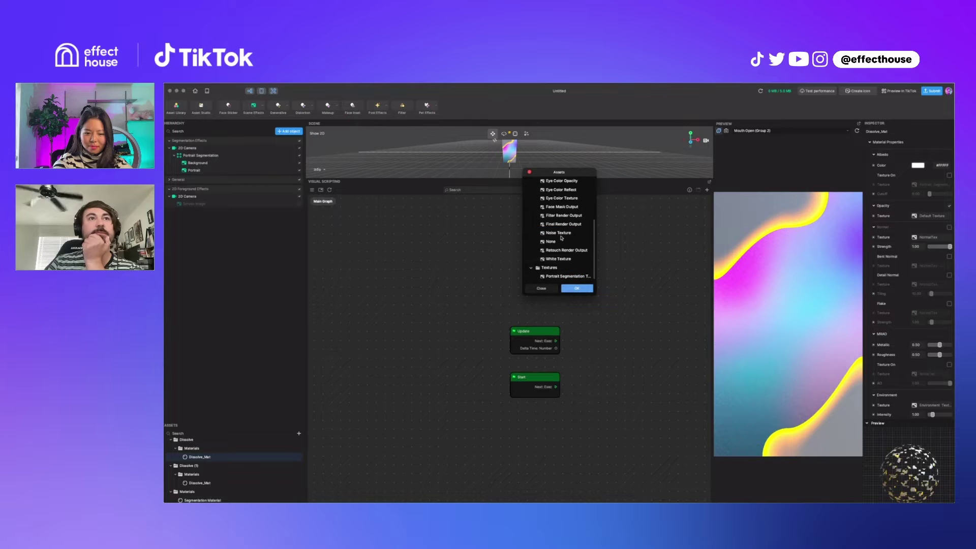
{"action": "left_click", "coordinate": [564, 277]}
{"action": "left_click", "coordinate": [576, 289]}
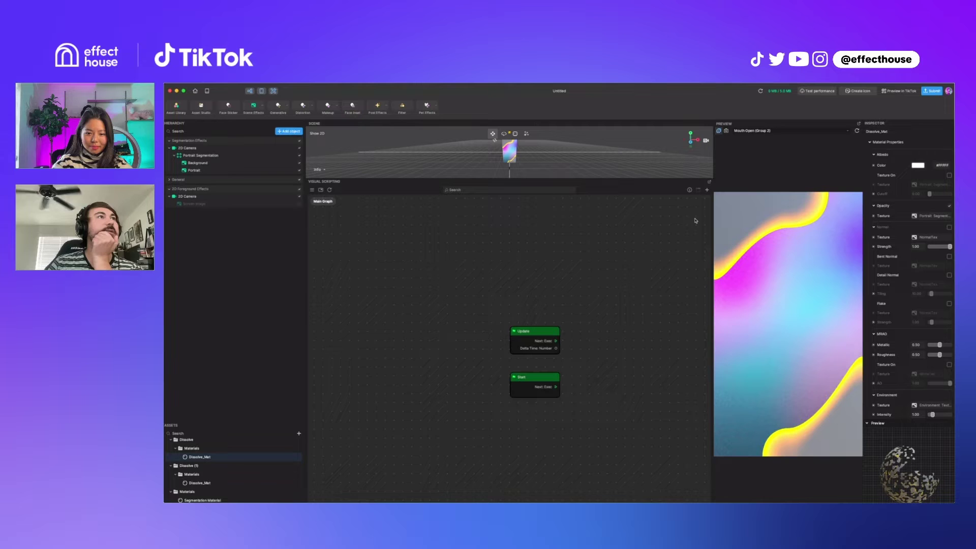
{"action": "left_click", "coordinate": [228, 170]}
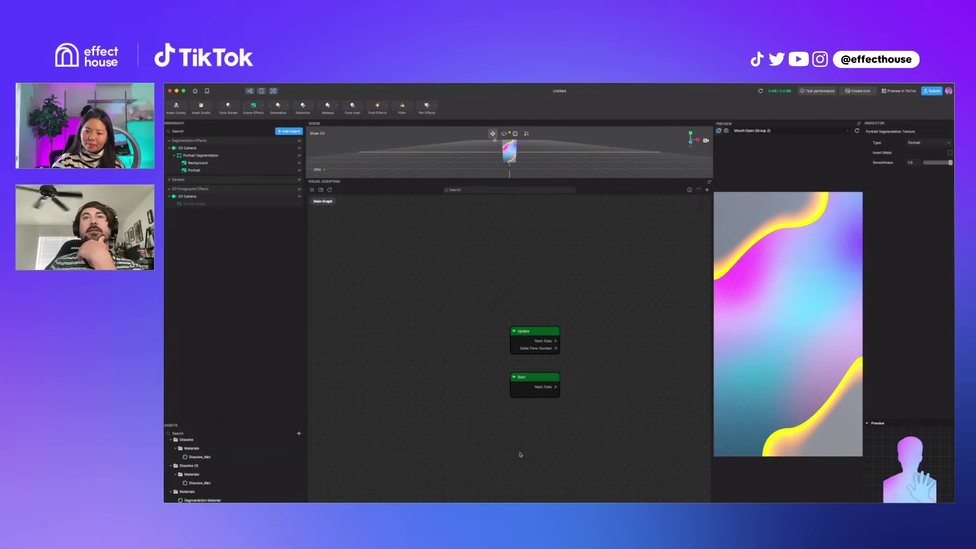
{"action": "left_click", "coordinate": [950, 153]}
{"action": "left_click", "coordinate": [951, 154]}
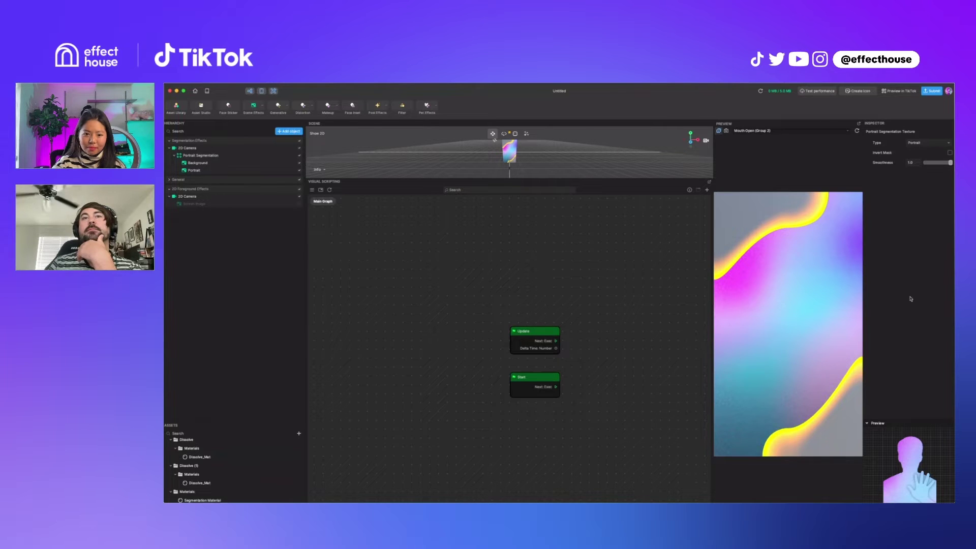
{"action": "left_click", "coordinate": [224, 171]}
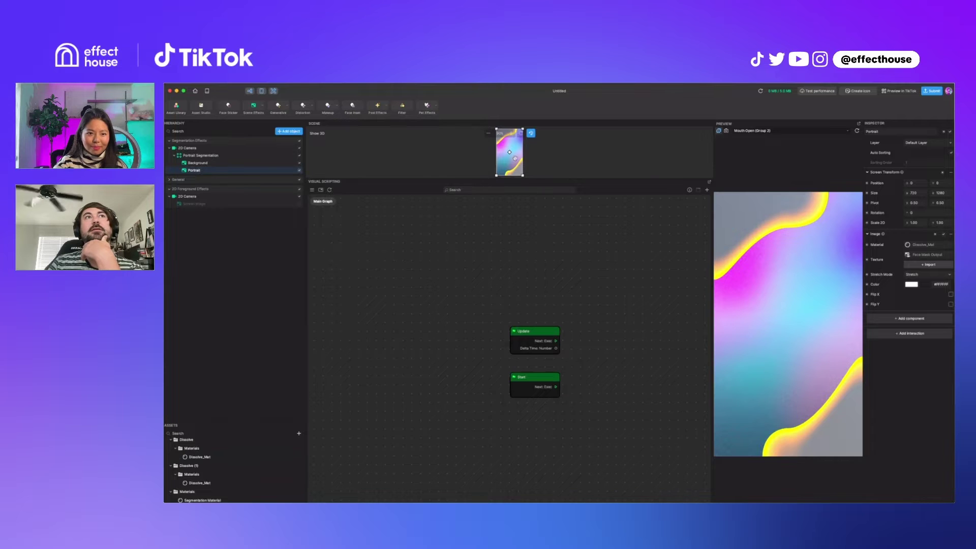
{"action": "left_click_drag", "start_coordinate": [515, 158], "coordinate": [514, 159]}
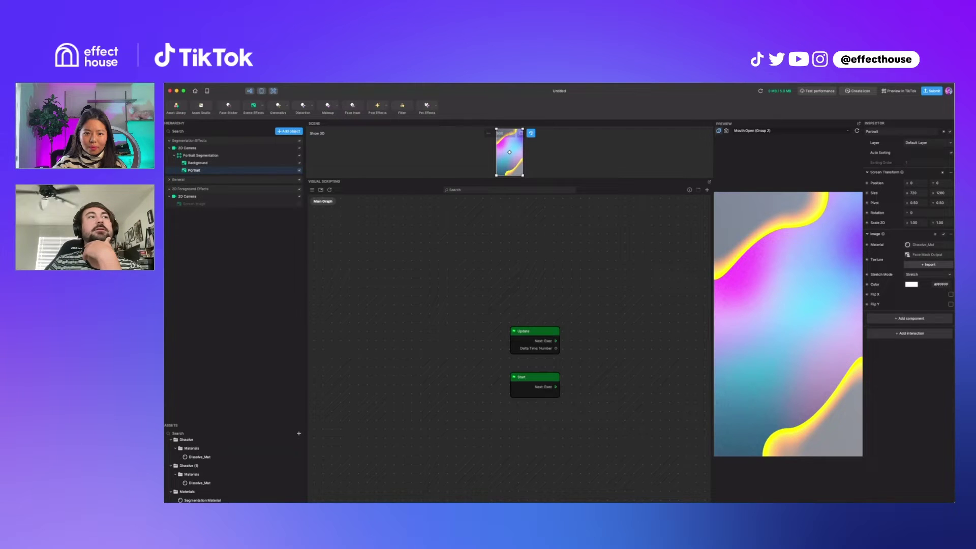
{"action": "left_click", "coordinate": [259, 457]}
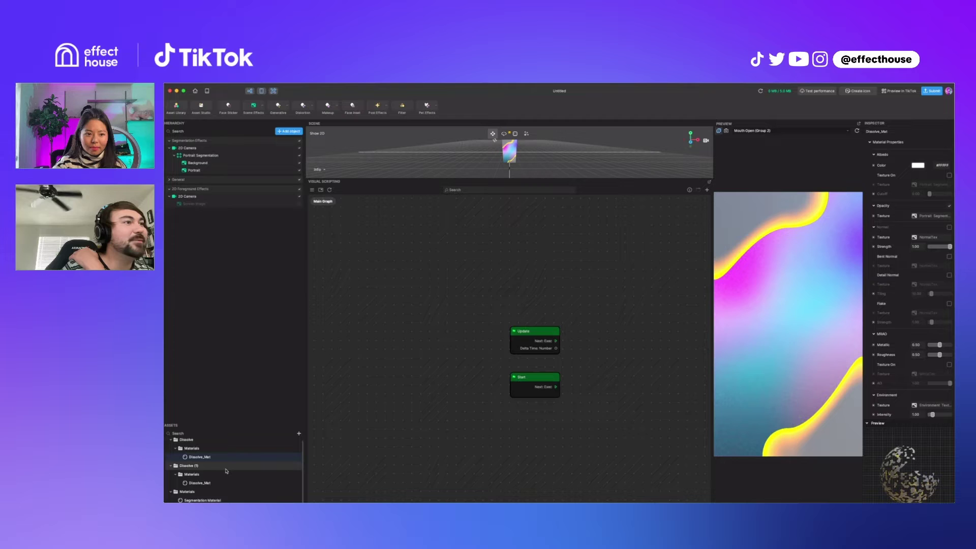
Delete the Dissolve (1) folder from the assets
{"action": "right_click", "coordinate": [225, 470]}
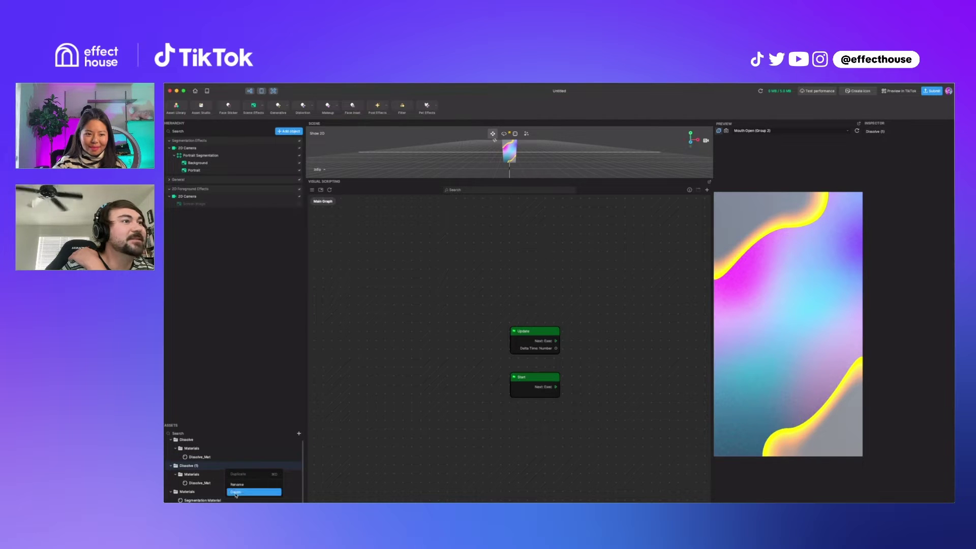
{"action": "left_click", "coordinate": [236, 493]}
{"action": "left_click", "coordinate": [584, 231]}
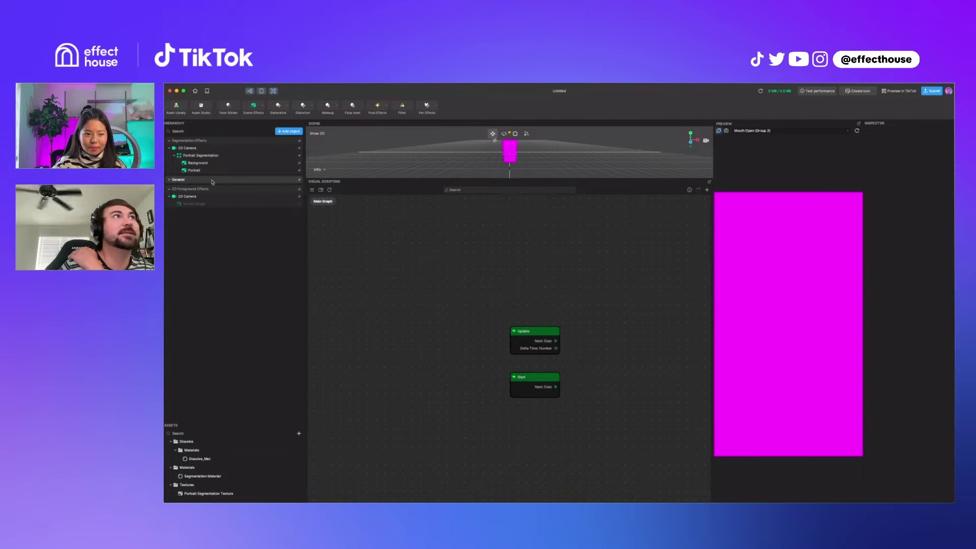
Set the Portrait image's material to Dissolve_Mat and view that material's properties
{"action": "left_click", "coordinate": [201, 170]}
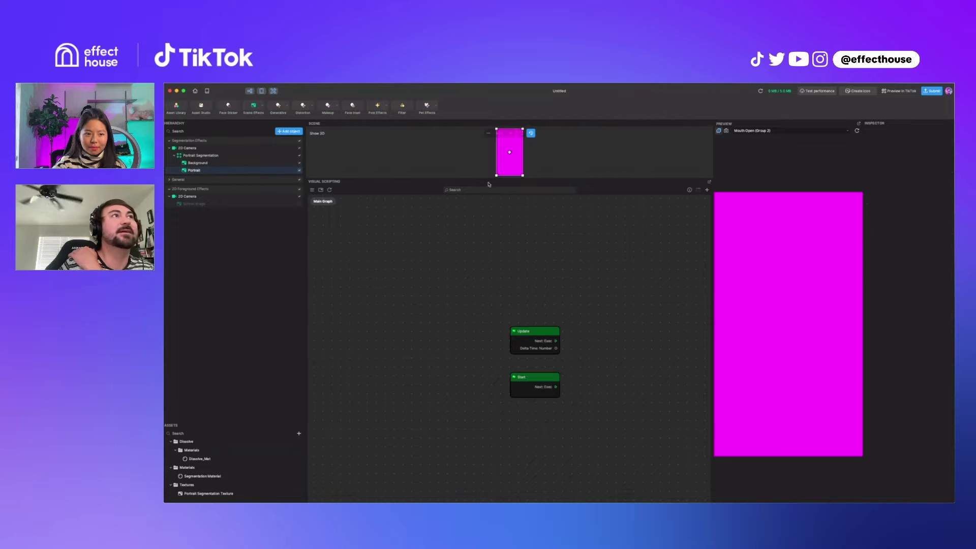
{"action": "left_click", "coordinate": [910, 245]}
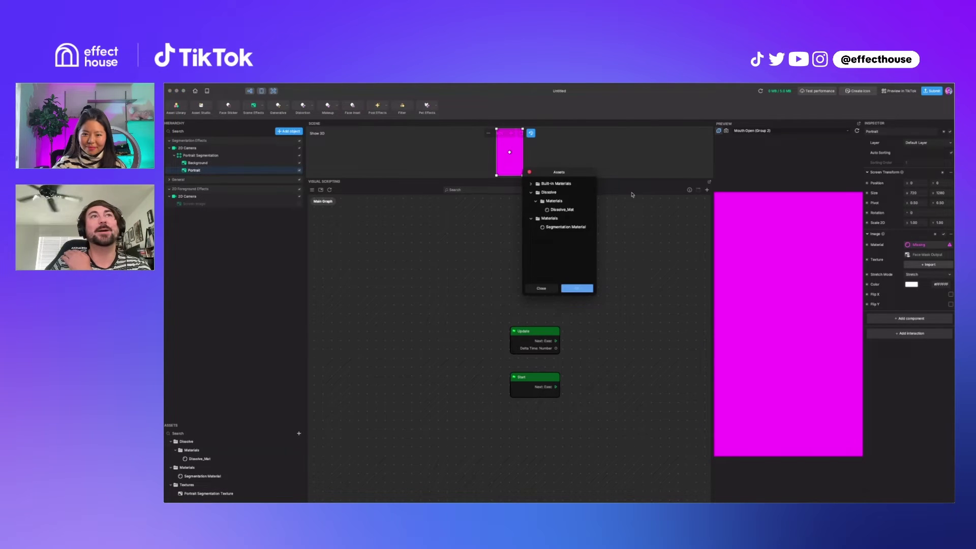
{"action": "left_click", "coordinate": [564, 210]}
{"action": "left_click", "coordinate": [584, 291]}
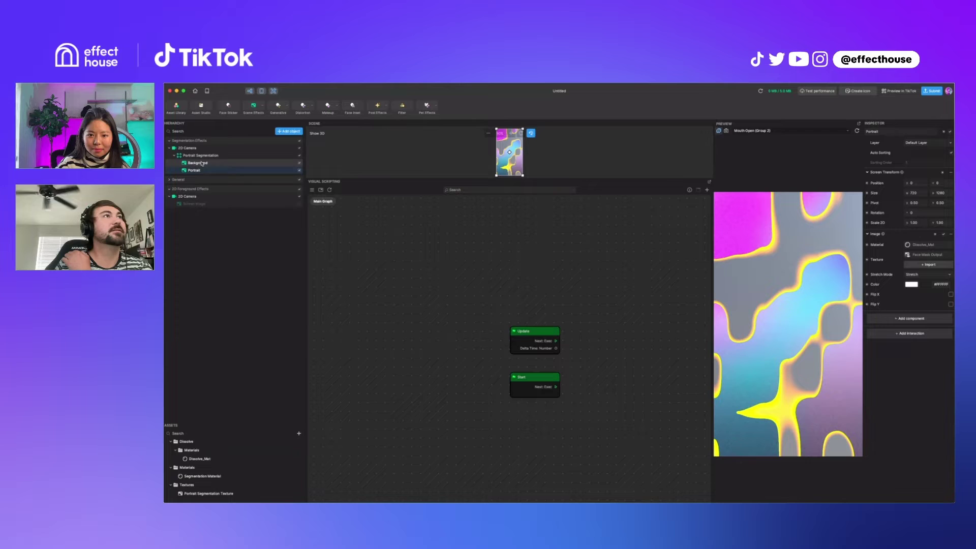
{"action": "left_click", "coordinate": [221, 461]}
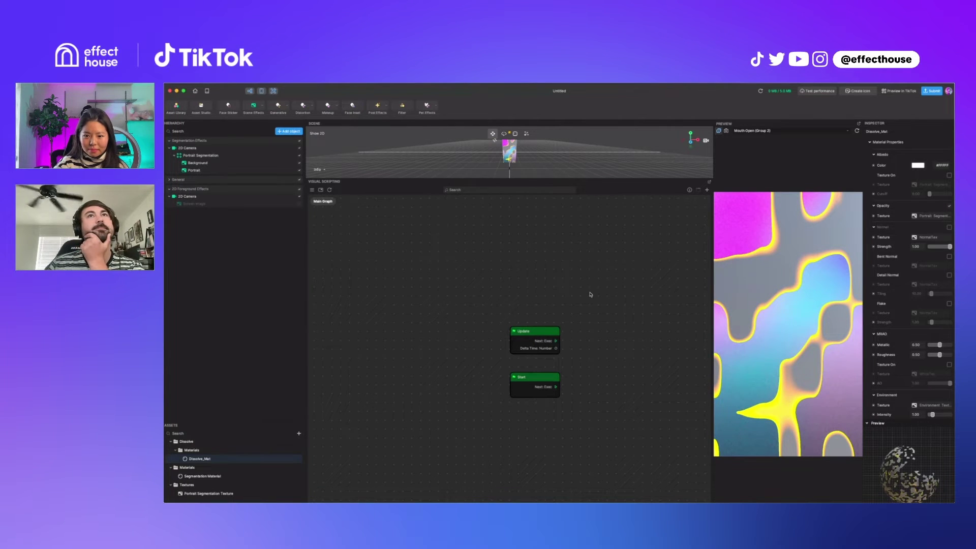
Switch the preview footage to Full Body > Dancing (Person 2)
{"action": "left_click", "coordinate": [806, 131]}
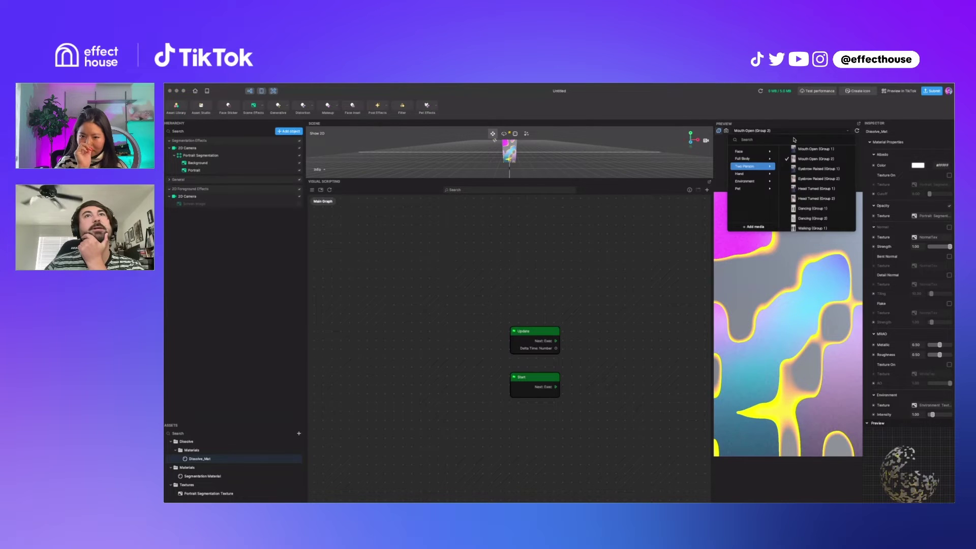
{"action": "mouse_move", "coordinate": [757, 166]}
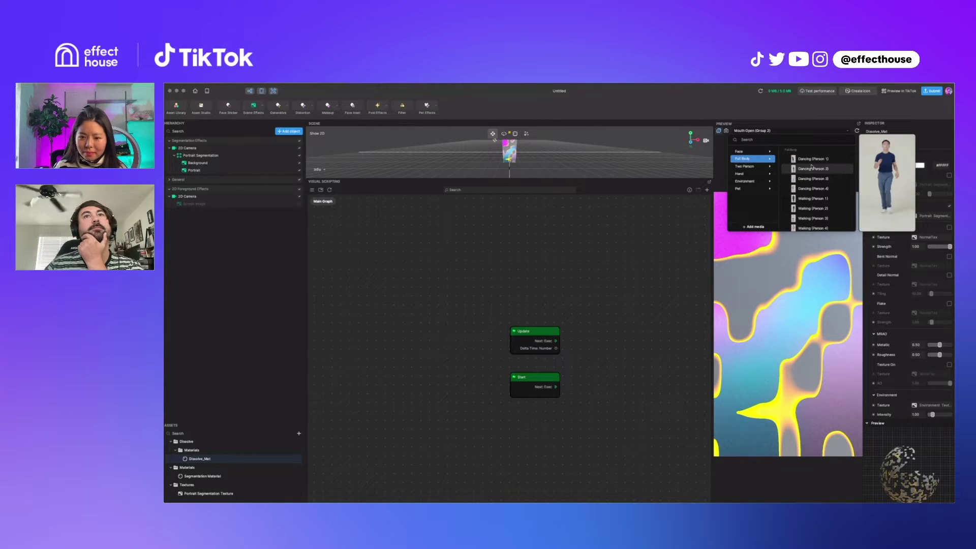
{"action": "left_click", "coordinate": [812, 168]}
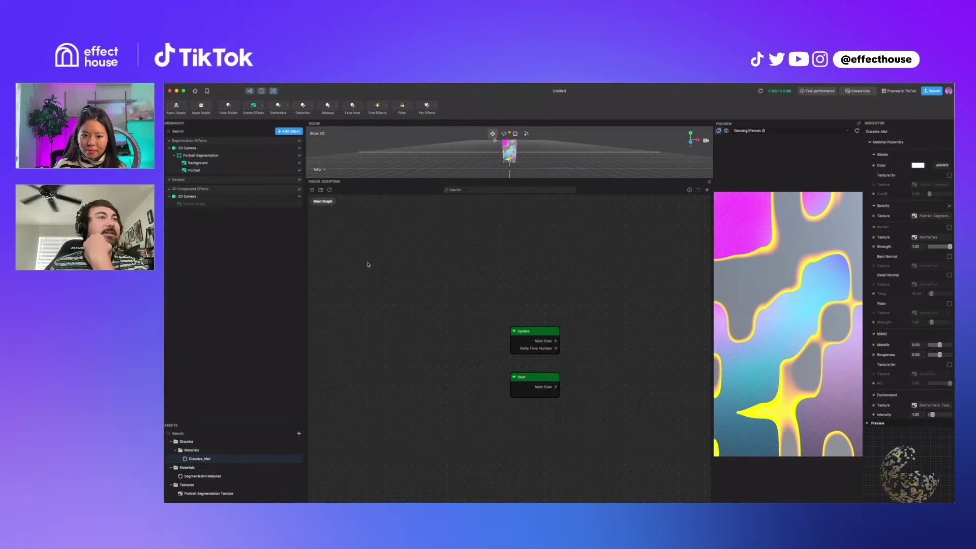
Open the Assets add menu, dismiss it without adding anything, and scroll the asset list
{"action": "left_click", "coordinate": [299, 434]}
{"action": "mouse_move", "coordinate": [340, 431]}
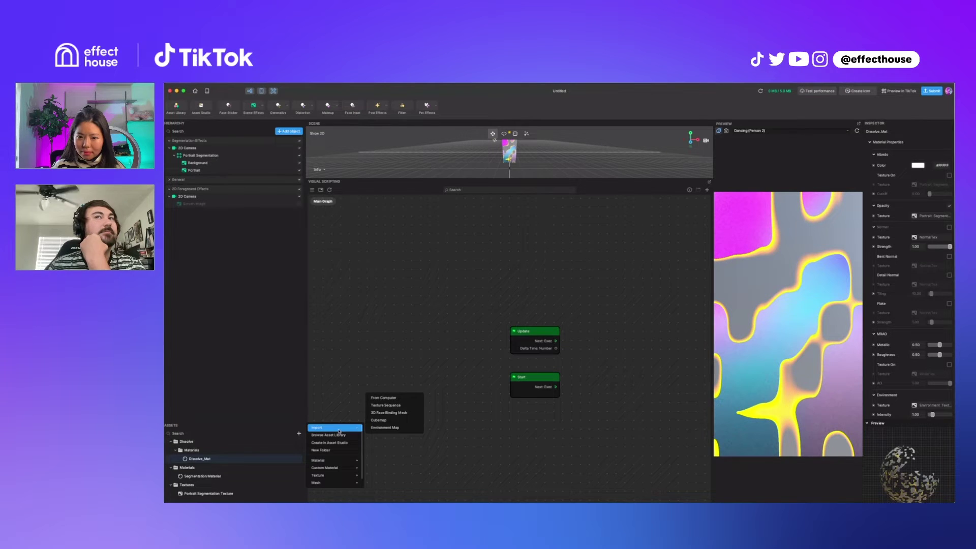
{"action": "left_click", "coordinate": [524, 477]}
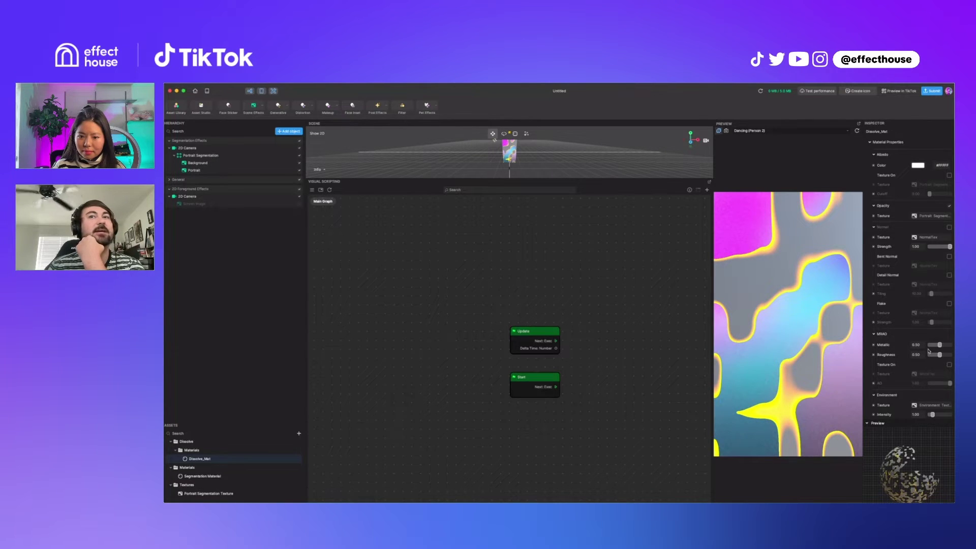
{"action": "scroll", "coordinate": [929, 351], "scroll_direction": "down", "scroll_amount": 10}
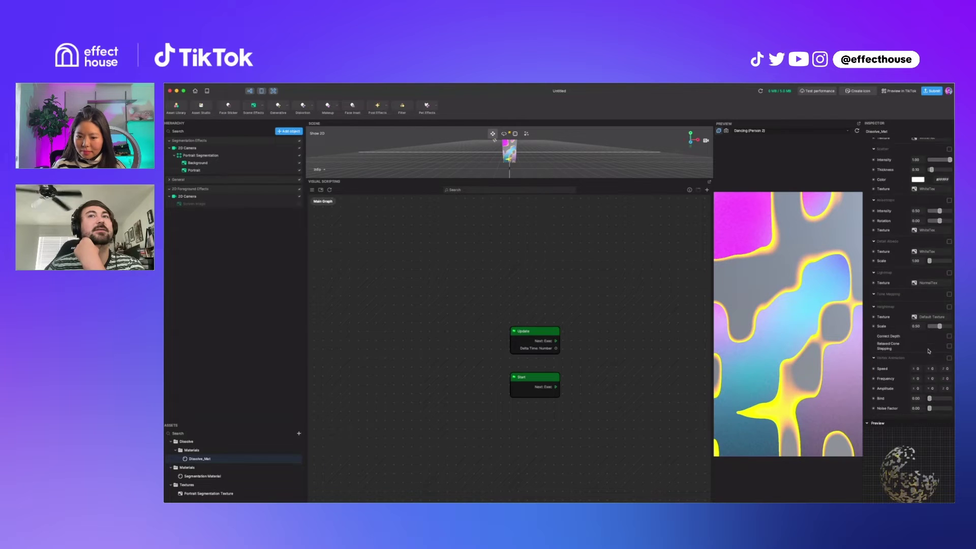
{"action": "scroll", "coordinate": [929, 351], "scroll_direction": "down", "scroll_amount": 5}
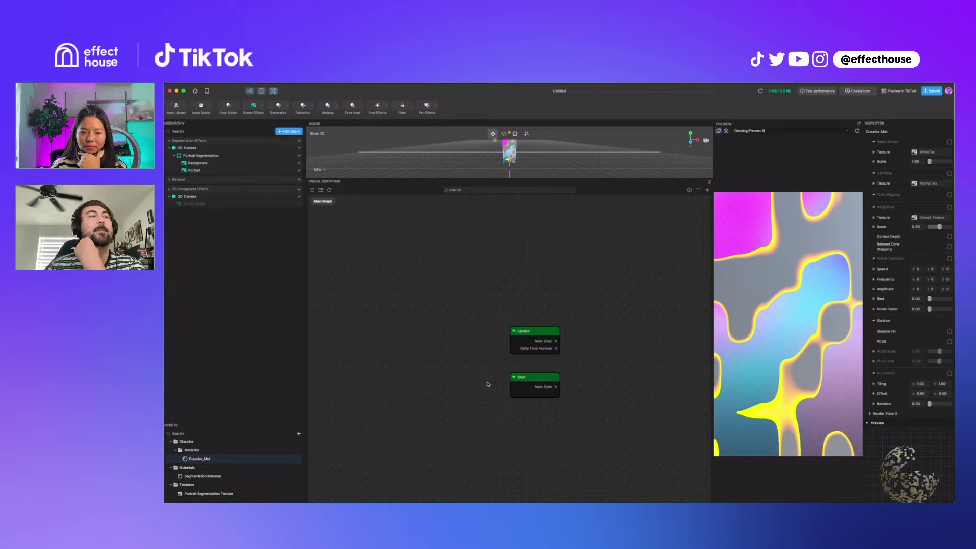
Create a new Empty Material asset from the Assets add menu
{"action": "left_click", "coordinate": [299, 434]}
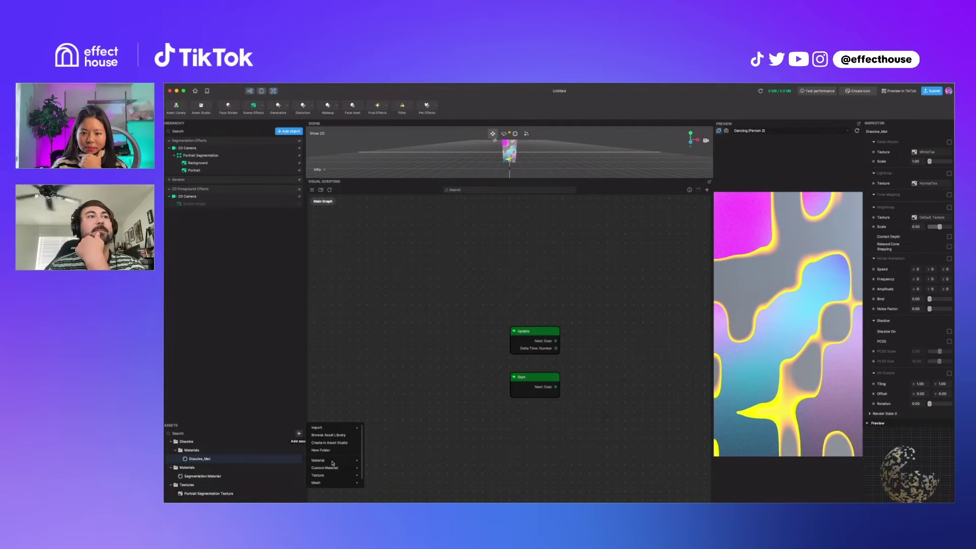
{"action": "mouse_move", "coordinate": [342, 432]}
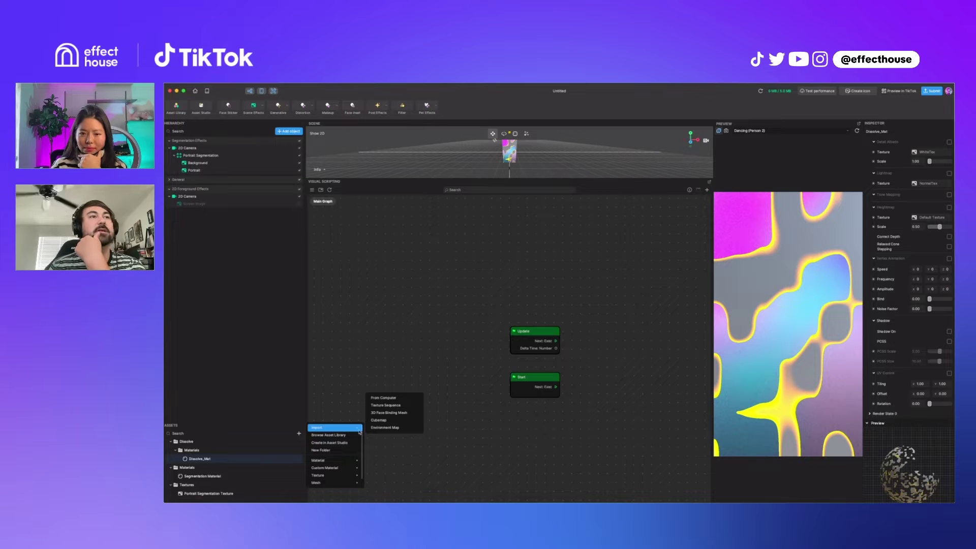
{"action": "mouse_move", "coordinate": [338, 464]}
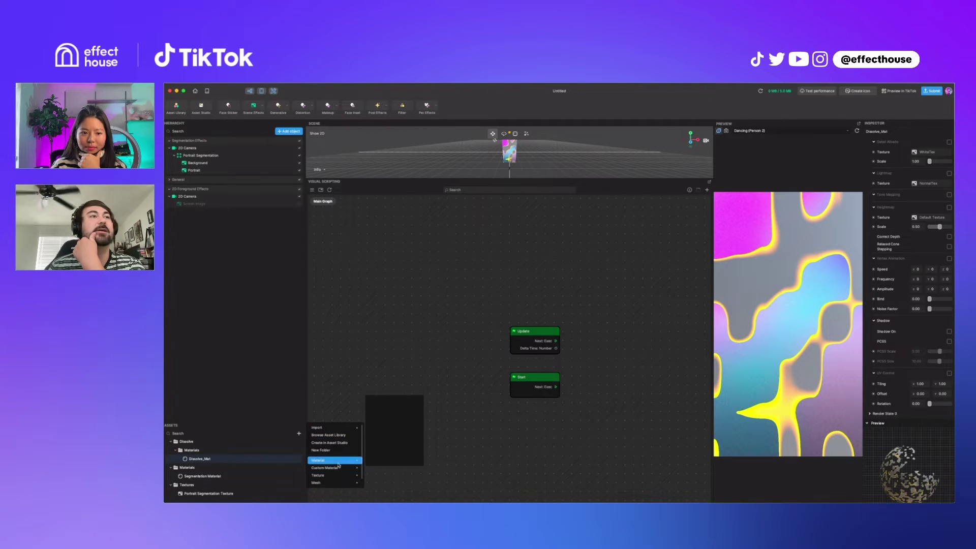
{"action": "left_click", "coordinate": [376, 468]}
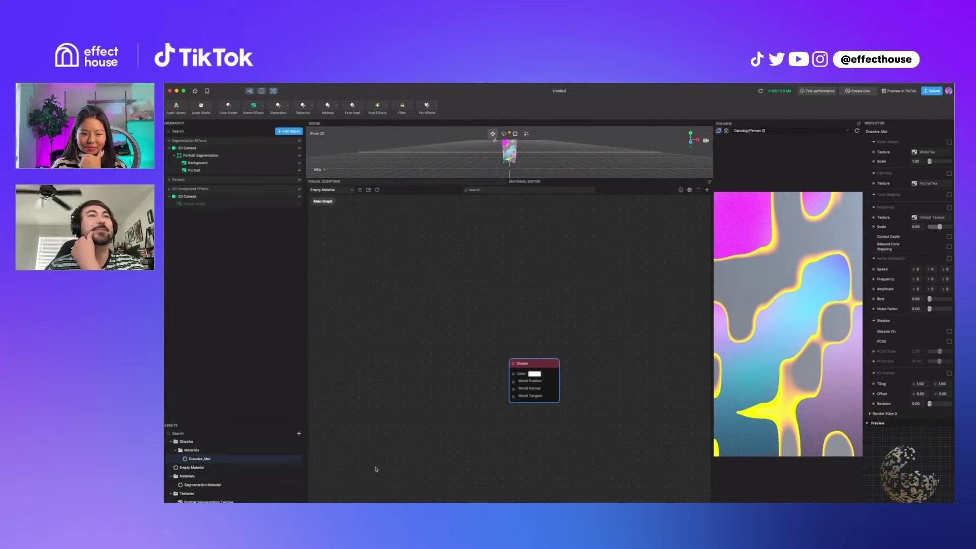
Add Voronoi Noise and Texture Coord nodes to the material graph
{"action": "right_click", "coordinate": [446, 304]}
{"action": "type", "text": "voronoi"}
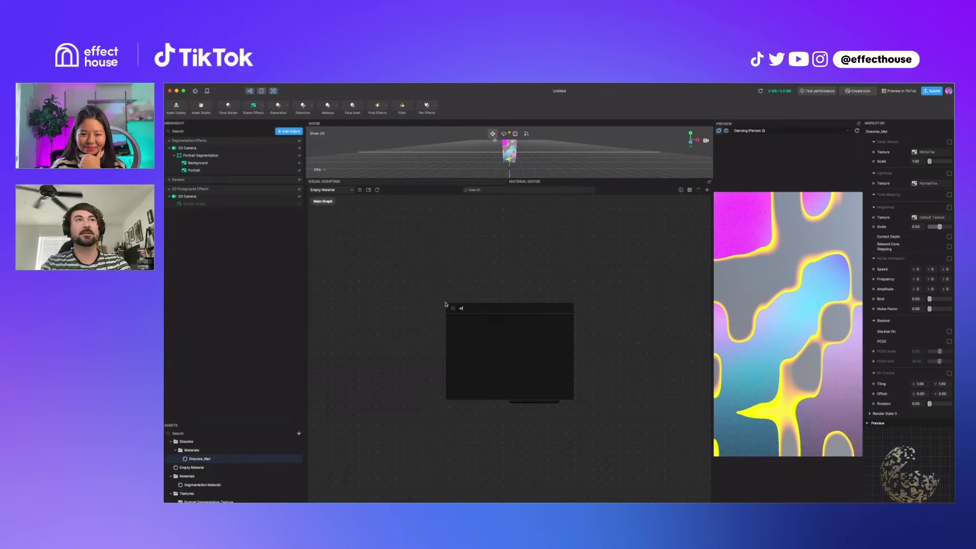
{"action": "key", "text": "Return"}
{"action": "left_click_drag", "start_coordinate": [467, 305], "coordinate": [440, 261]}
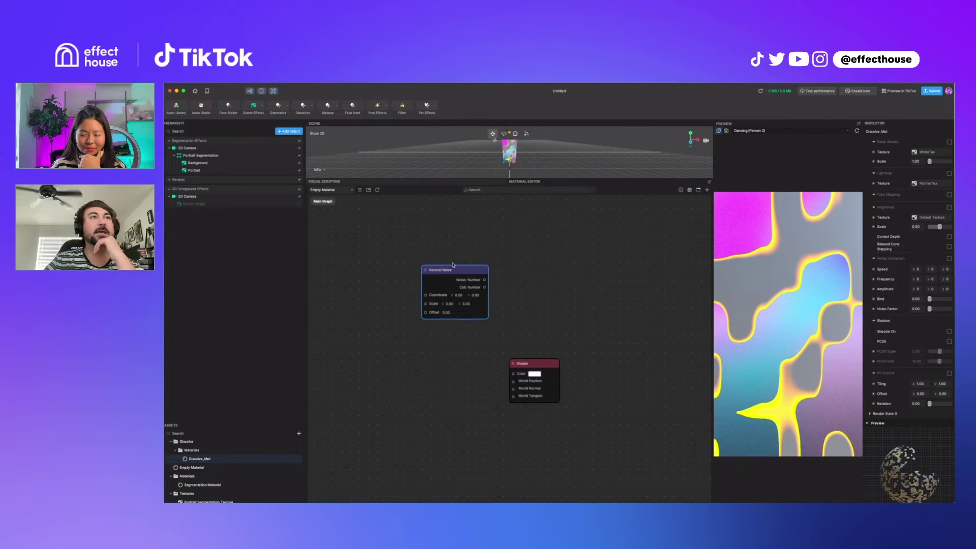
{"action": "right_click", "coordinate": [372, 353]}
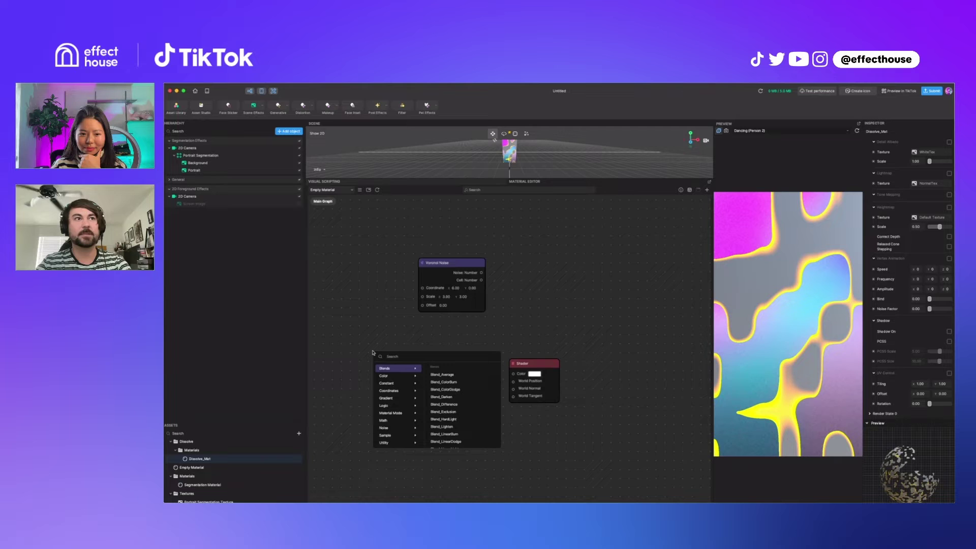
{"action": "type", "text": "texture"}
{"action": "key", "text": "Return"}
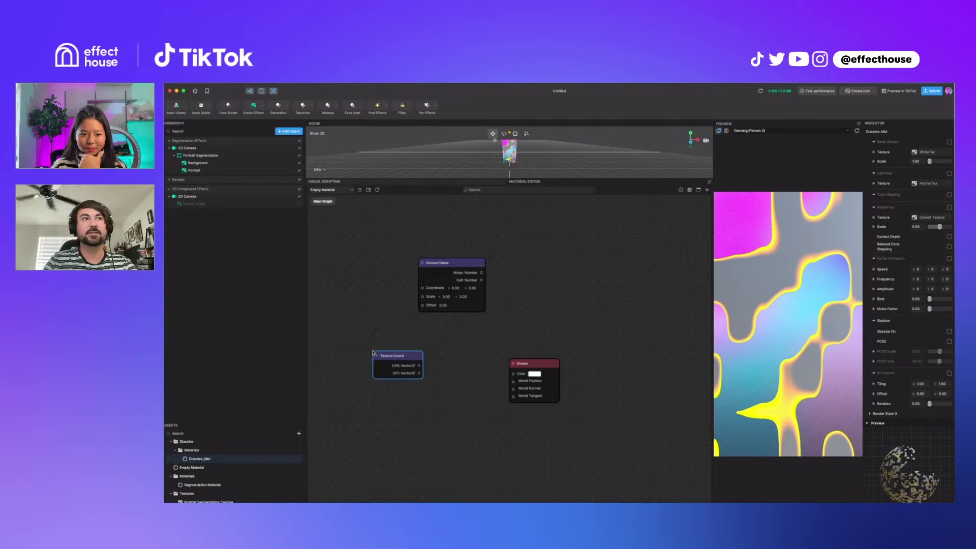
{"action": "left_click_drag", "start_coordinate": [382, 356], "coordinate": [335, 332]}
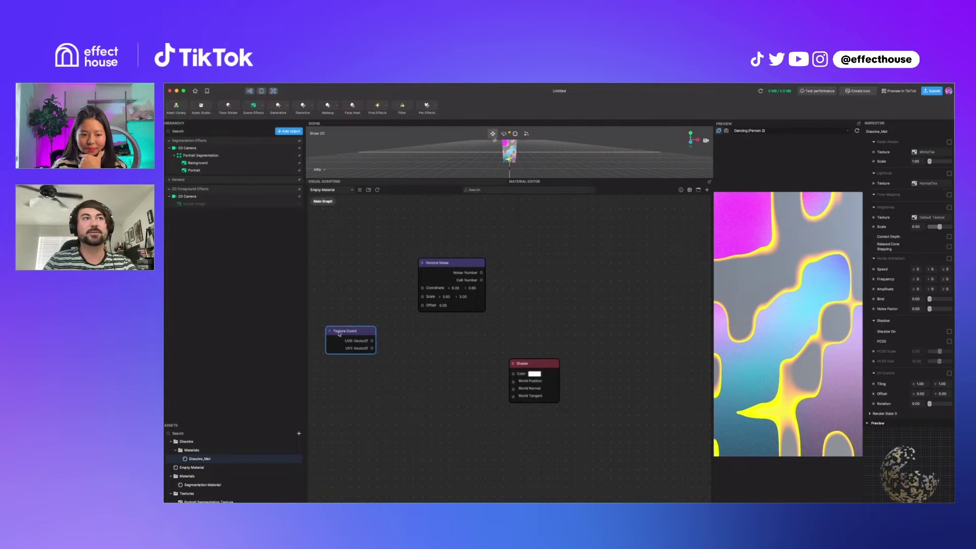
Add a Sample Texture 2D node and arrange the nodes around the Shader
{"action": "right_click", "coordinate": [386, 400]}
{"action": "type", "text": "tex"}
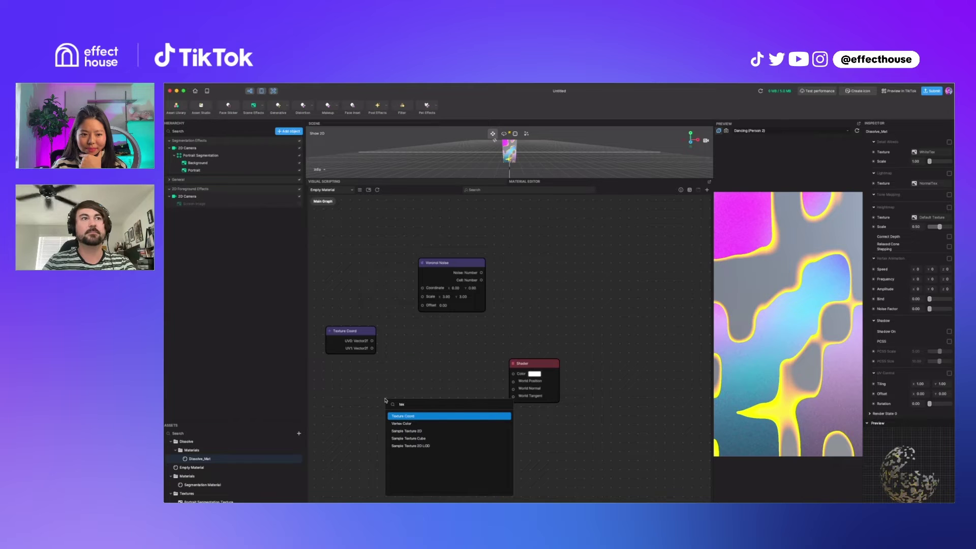
{"action": "key", "text": "Down"}
{"action": "key", "text": "Down"}
{"action": "key", "text": "Return"}
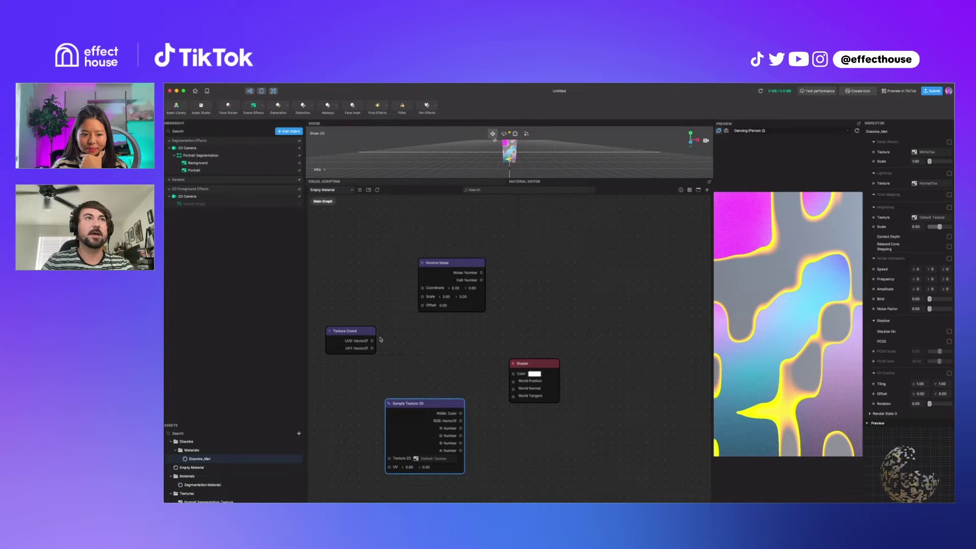
{"action": "left_click", "coordinate": [360, 329]}
{"action": "left_click_drag", "start_coordinate": [360, 329], "coordinate": [342, 351]}
{"action": "left_click_drag", "start_coordinate": [436, 405], "coordinate": [440, 331]}
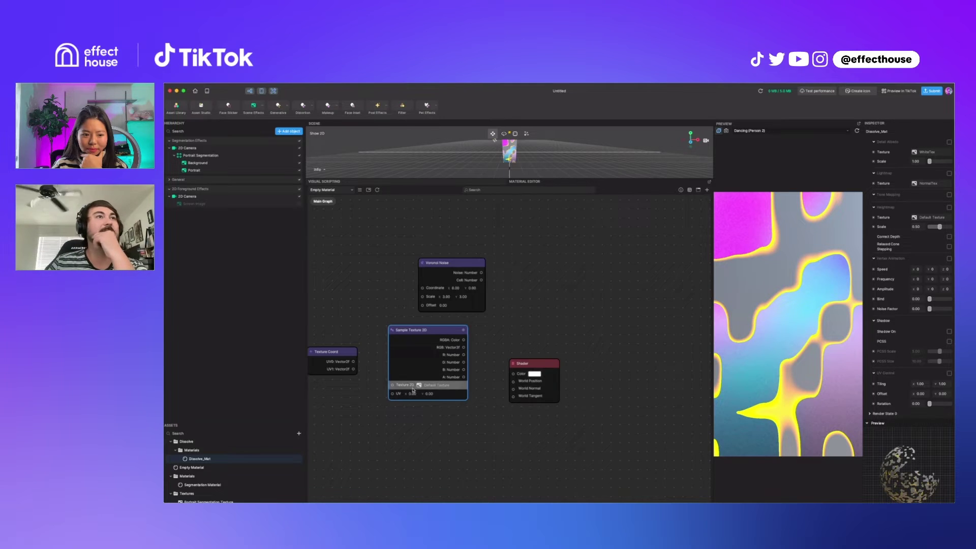
Set the Sample Texture 2D node to read the Camera Input Texture
{"action": "left_click", "coordinate": [436, 385]}
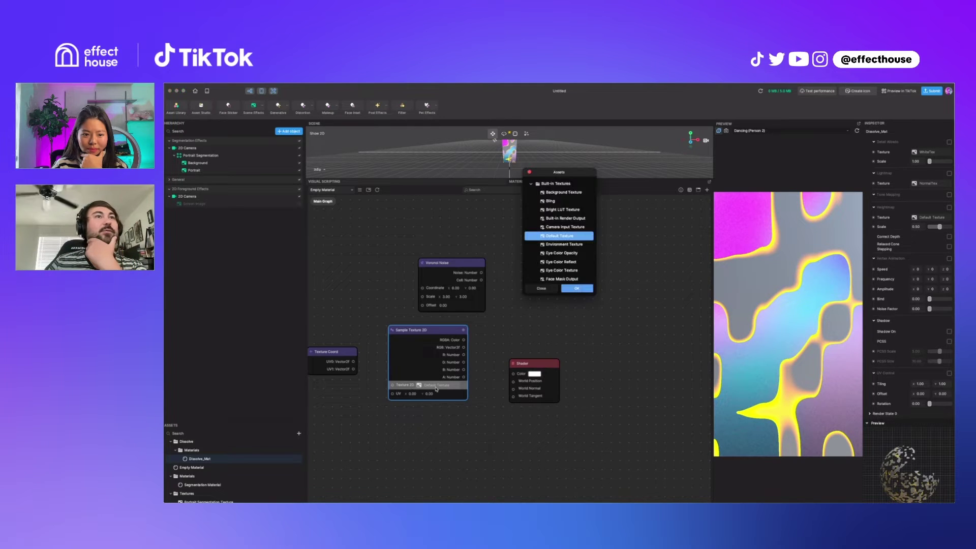
{"action": "left_click", "coordinate": [564, 227]}
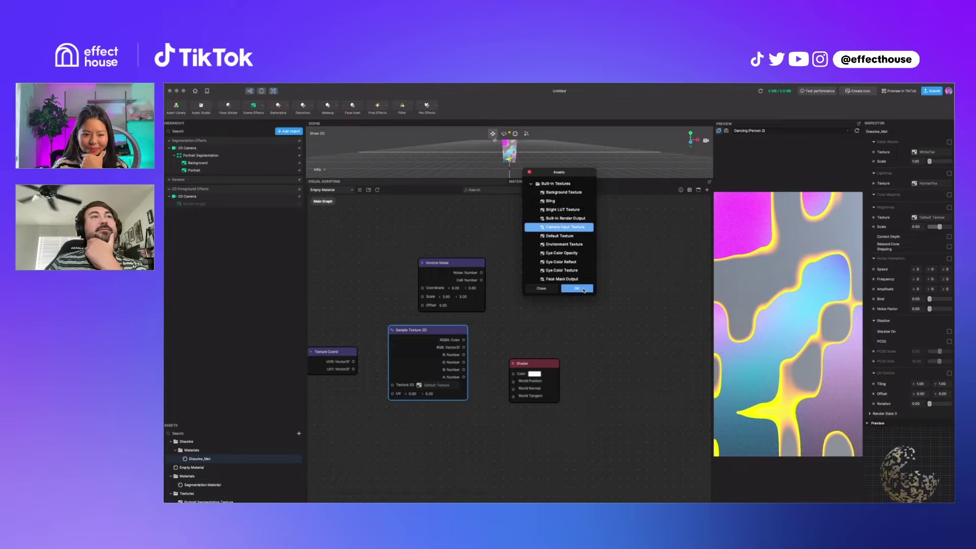
{"action": "left_click", "coordinate": [577, 288]}
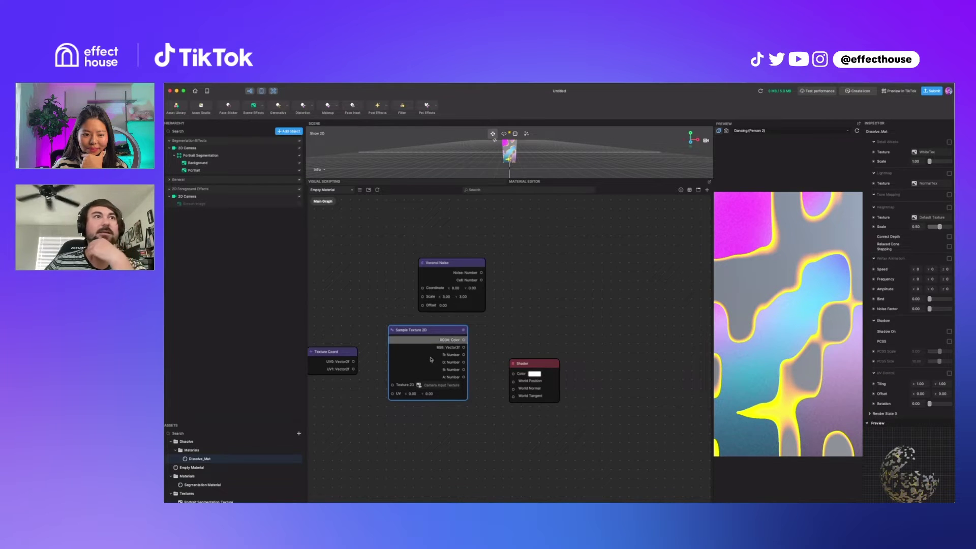
Duplicate the sampler below and set the copy to Portrait Segmentation Texture
{"action": "key", "text": "ctrl+v"}
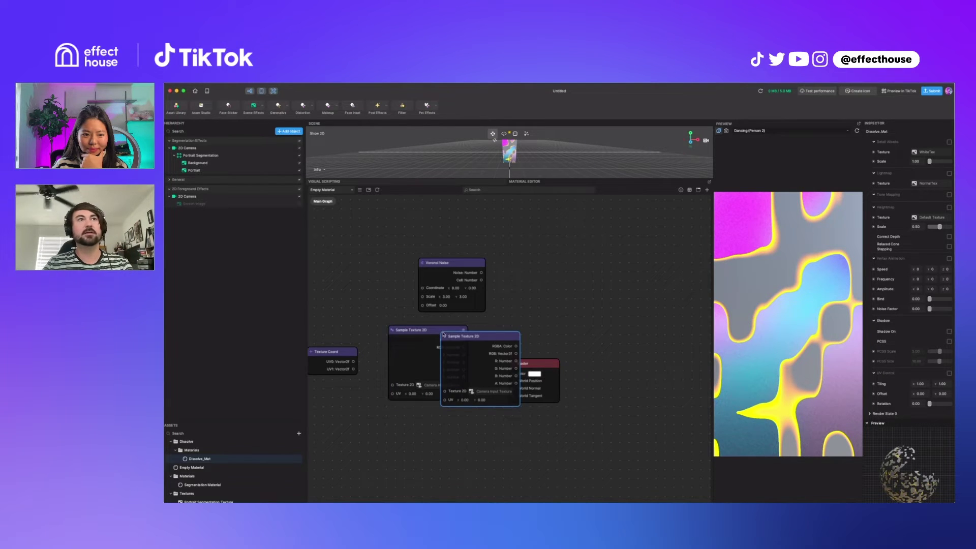
{"action": "left_click_drag", "start_coordinate": [470, 336], "coordinate": [412, 416]}
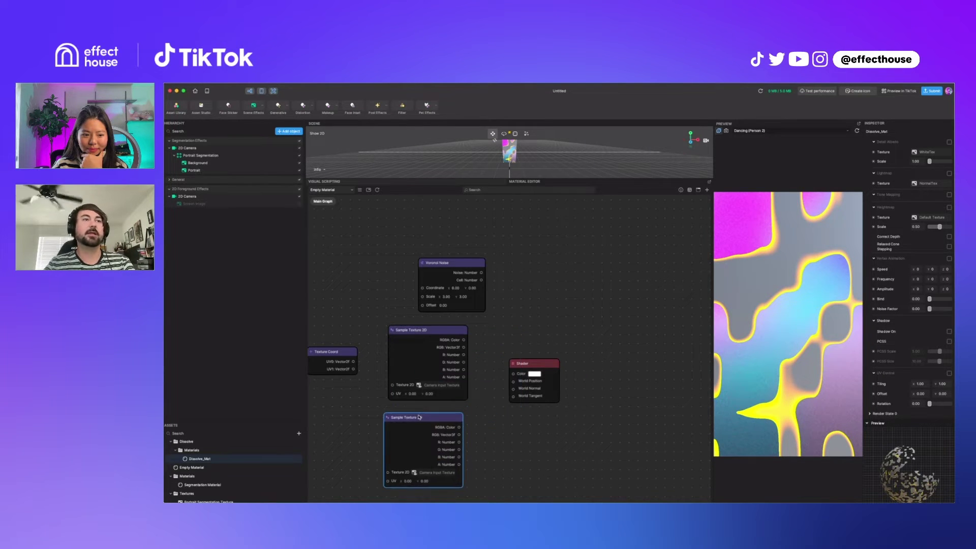
{"action": "left_click", "coordinate": [438, 472]}
{"action": "scroll", "coordinate": [559, 245], "scroll_direction": "down", "scroll_amount": 5}
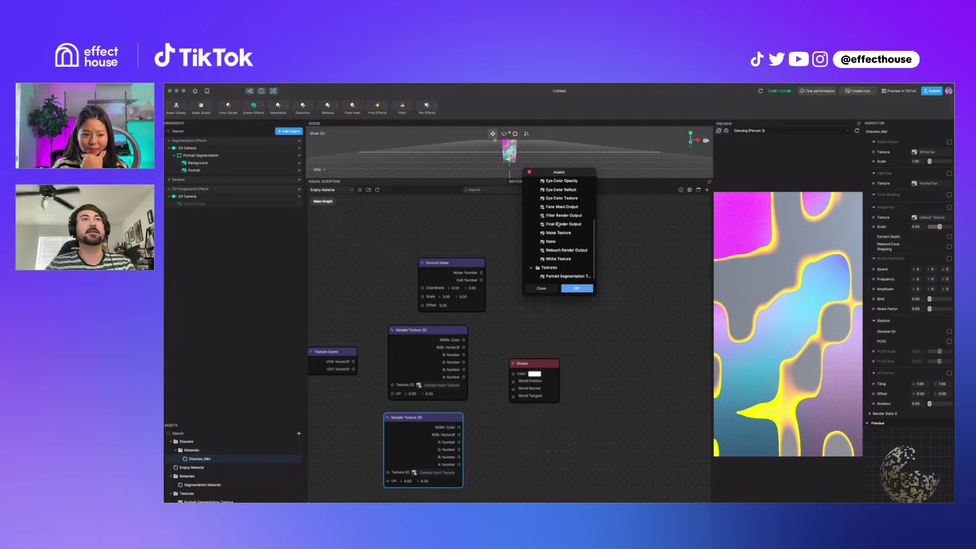
{"action": "left_click", "coordinate": [565, 276]}
{"action": "left_click", "coordinate": [577, 292]}
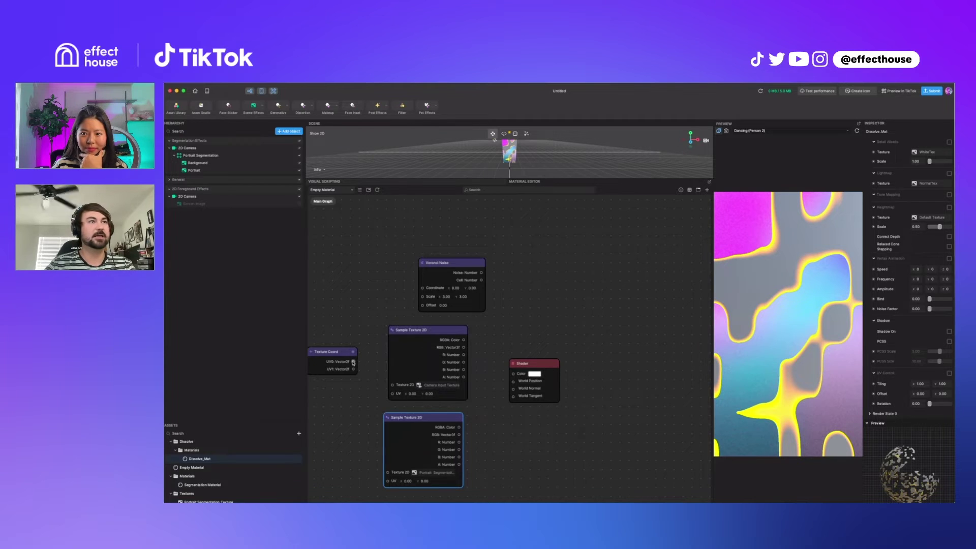
Connect Texture Coord UV0 to both samplers and realign the Shader and sampler nodes
{"action": "left_click_drag", "start_coordinate": [353, 362], "coordinate": [392, 394]}
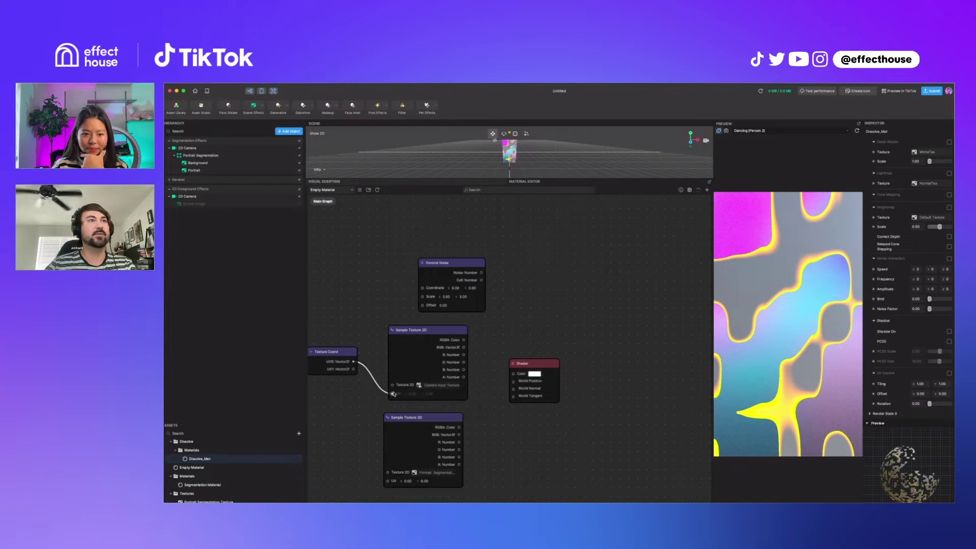
{"action": "left_click_drag", "start_coordinate": [351, 361], "coordinate": [390, 484]}
{"action": "left_click_drag", "start_coordinate": [548, 365], "coordinate": [652, 343]}
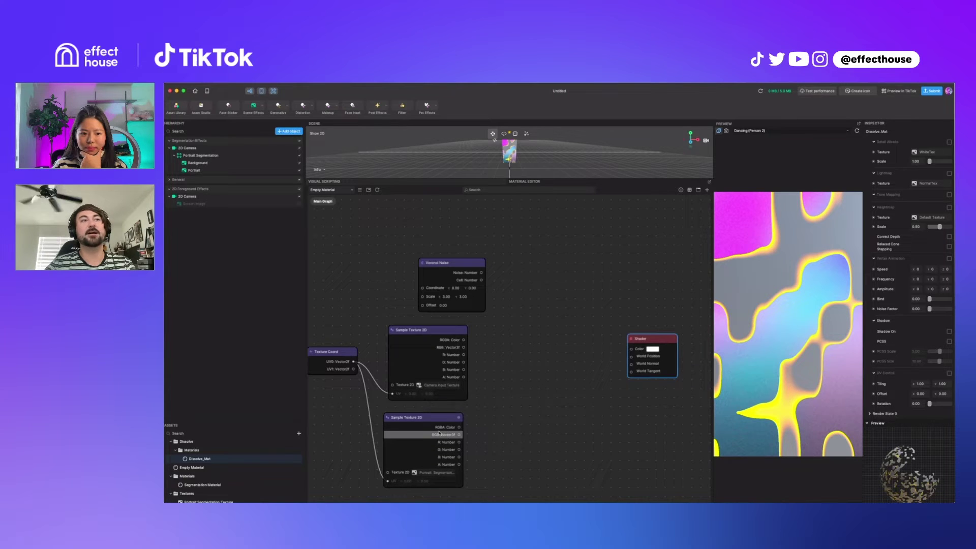
{"action": "left_click_drag", "start_coordinate": [420, 420], "coordinate": [420, 425]}
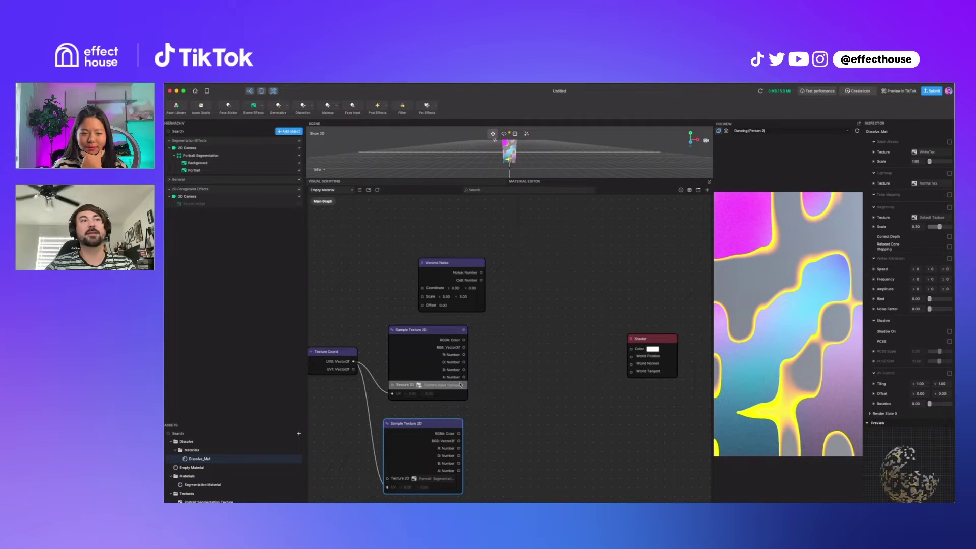
{"action": "left_click_drag", "start_coordinate": [436, 333], "coordinate": [432, 335]}
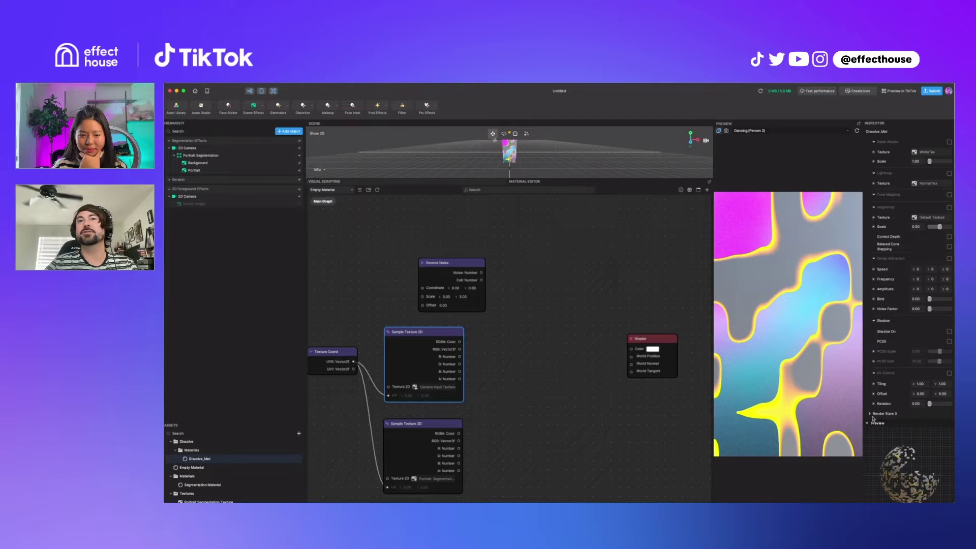
Set the Render State 0 Blend Mode to Transparent (Legacy)
{"action": "scroll", "coordinate": [880, 401], "scroll_direction": "down", "scroll_amount": 3}
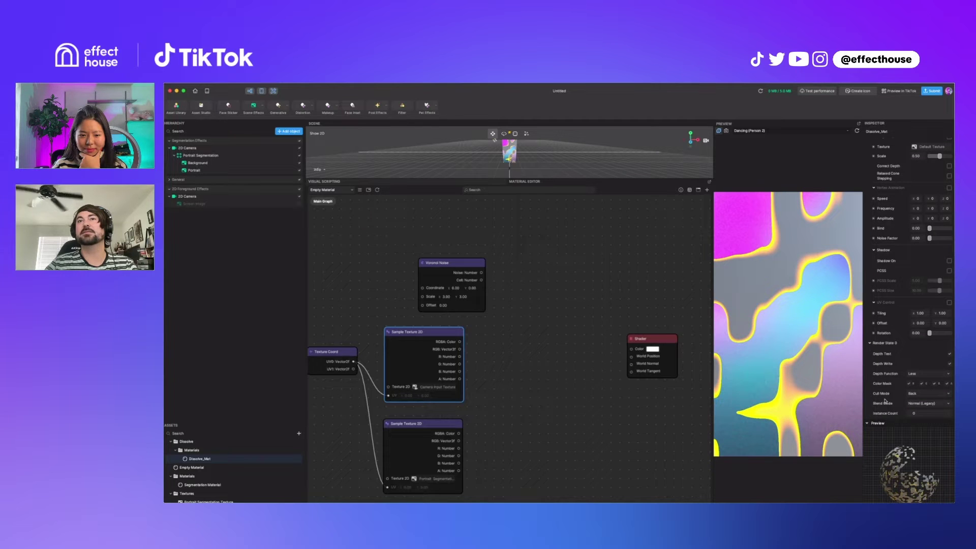
{"action": "left_click", "coordinate": [944, 403]}
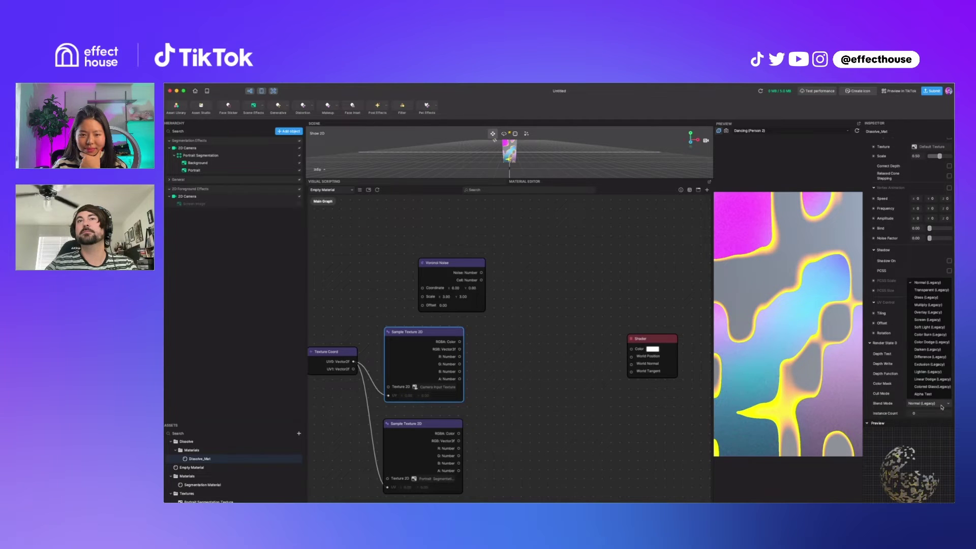
{"action": "left_click", "coordinate": [938, 290]}
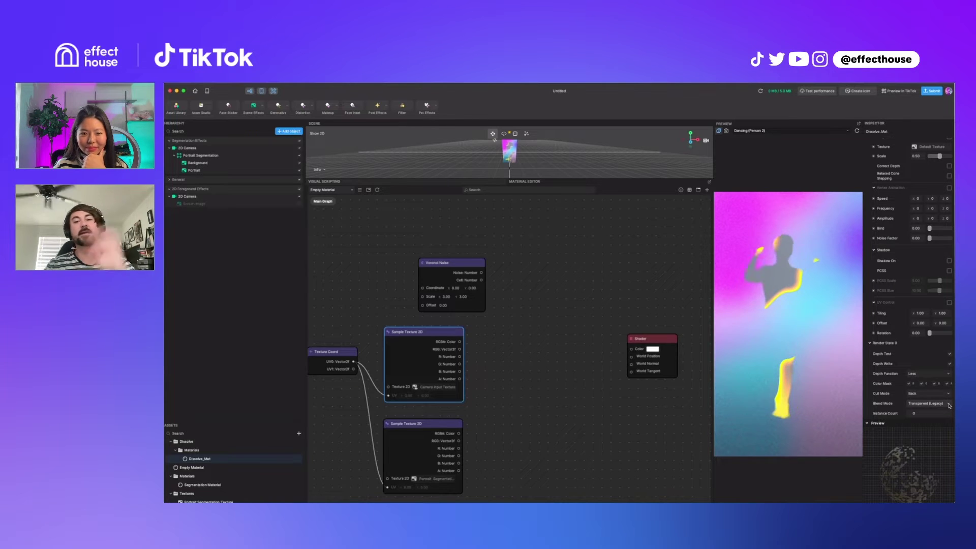
{"action": "left_click", "coordinate": [950, 406]}
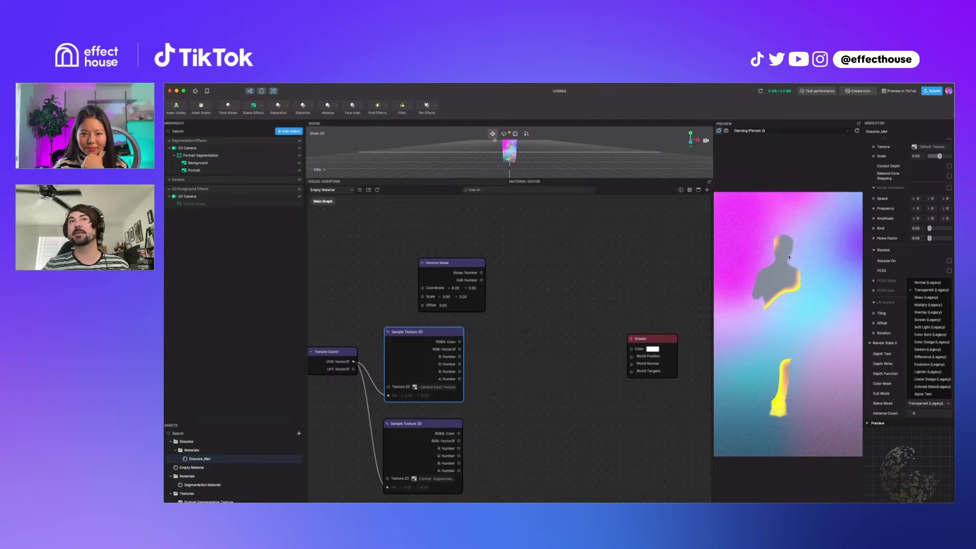
{"action": "left_click", "coordinate": [583, 351]}
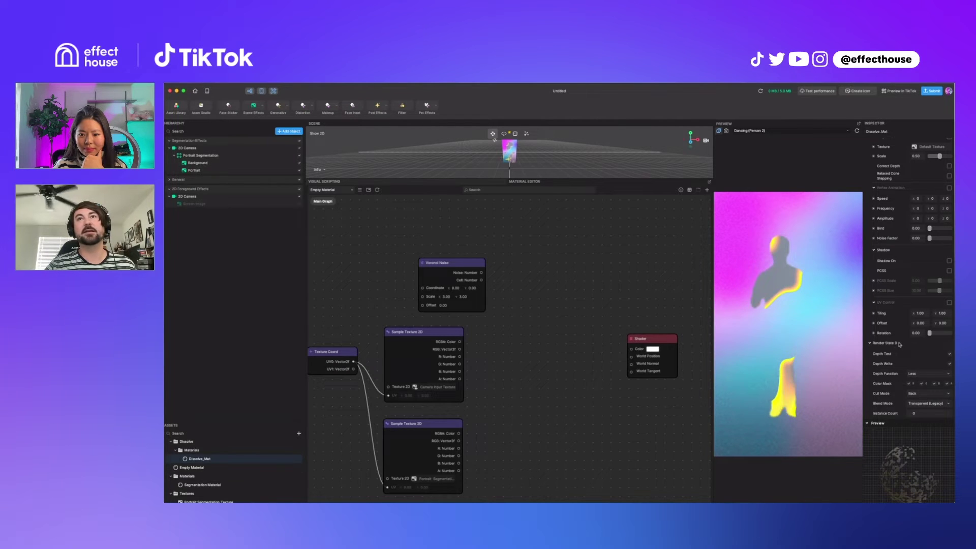
Collapse the Emissive, Rim Highlight, Thin Film, Coat and Refraction sections to reach the Dissolve settings
{"action": "scroll", "coordinate": [917, 300], "scroll_direction": "down", "scroll_amount": 10}
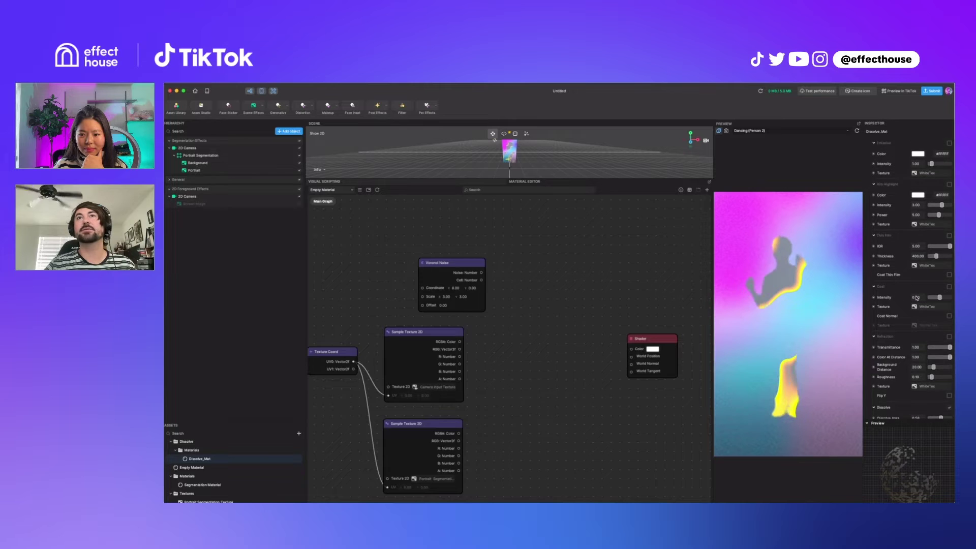
{"action": "left_click", "coordinate": [877, 160]}
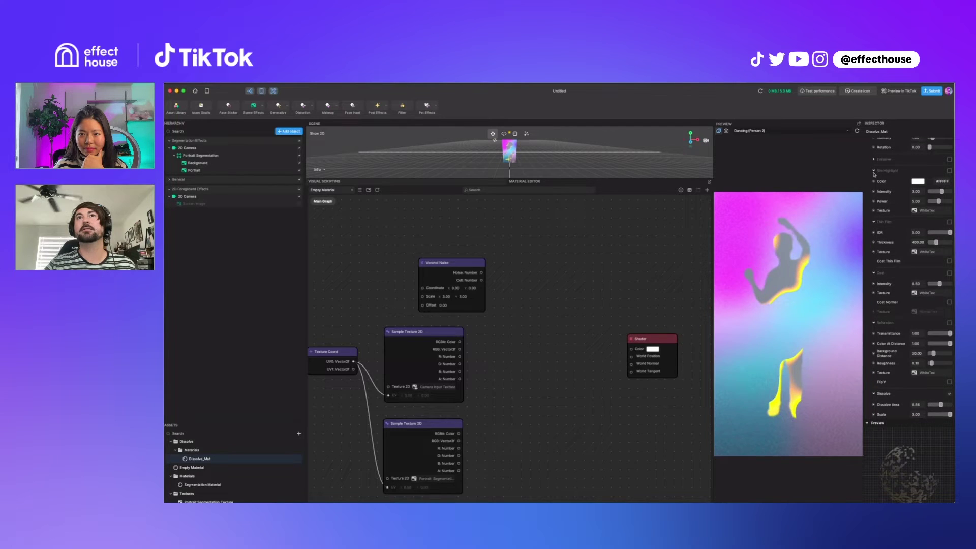
{"action": "left_click", "coordinate": [875, 171]}
{"action": "left_click", "coordinate": [875, 183]}
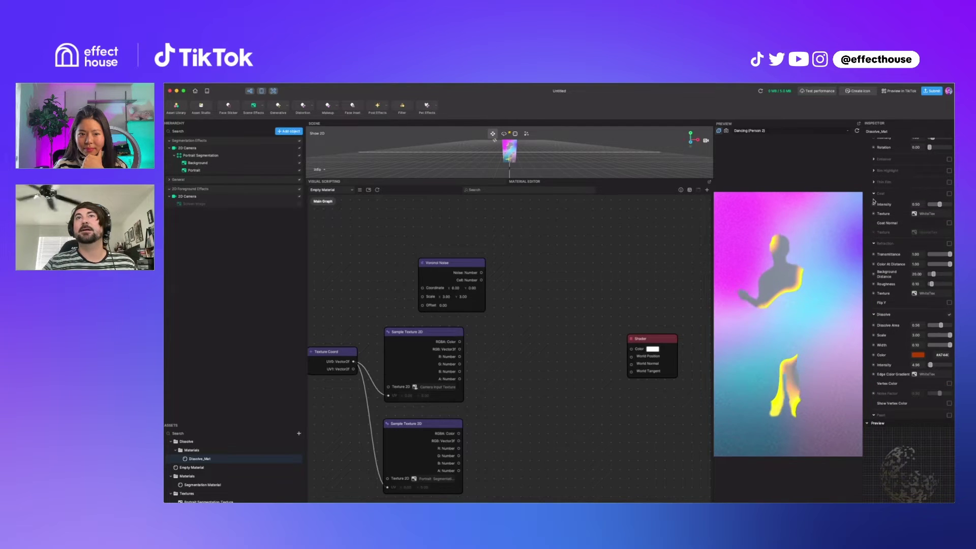
{"action": "left_click", "coordinate": [875, 194]}
{"action": "left_click", "coordinate": [875, 205]}
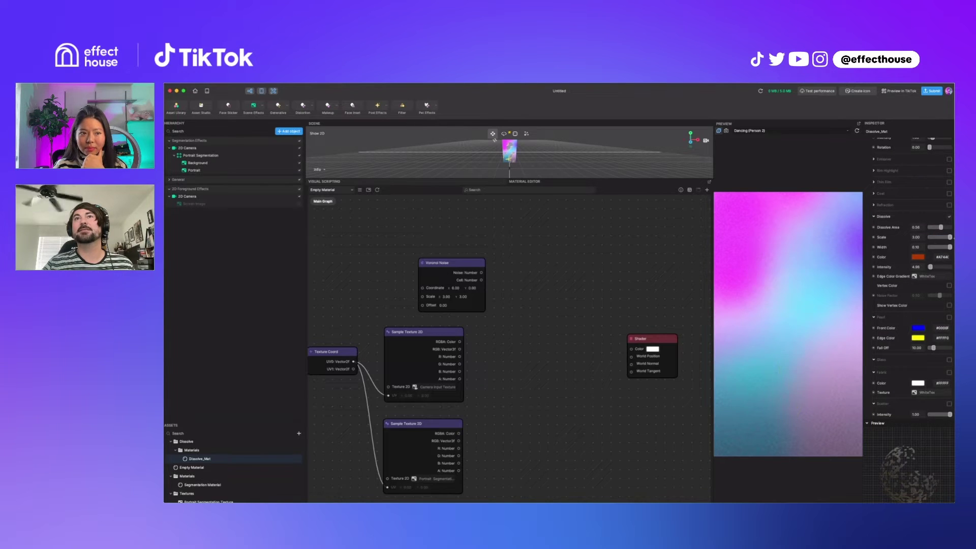
Try Dissolve Area values 0.50–0.80, set Scale to 2.00, and return Dissolve Area to 0.50
{"action": "left_click_drag", "start_coordinate": [941, 228], "coordinate": [926, 231]}
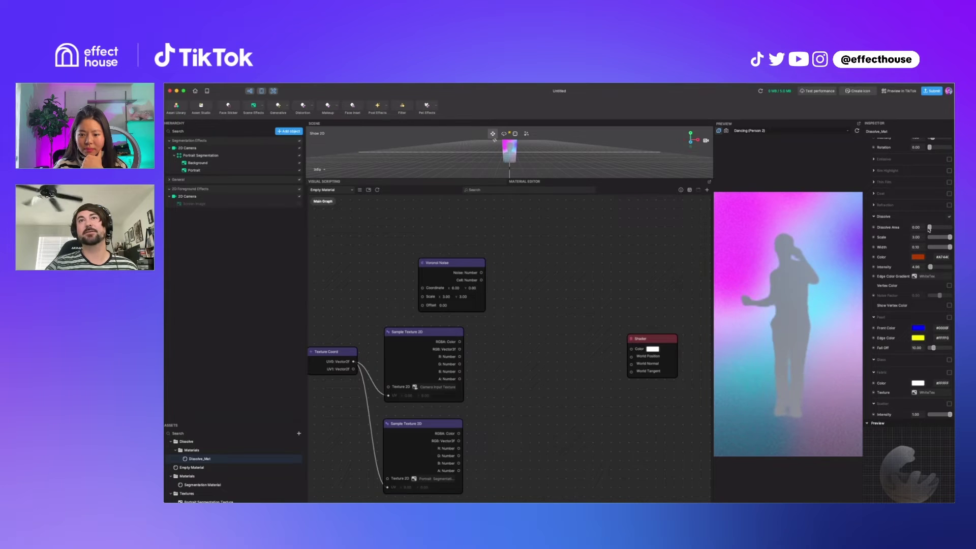
{"action": "left_click", "coordinate": [940, 228]}
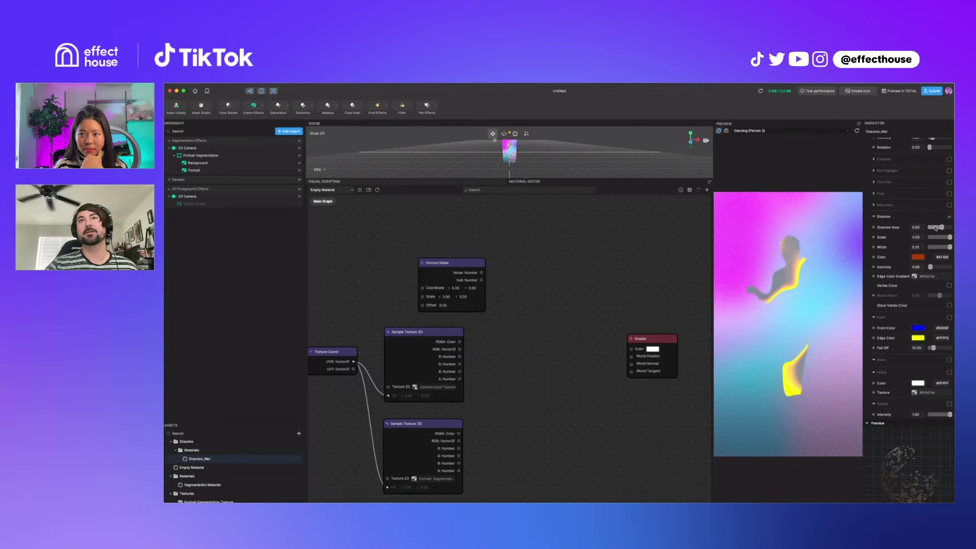
{"action": "left_click_drag", "start_coordinate": [943, 228], "coordinate": [916, 230]}
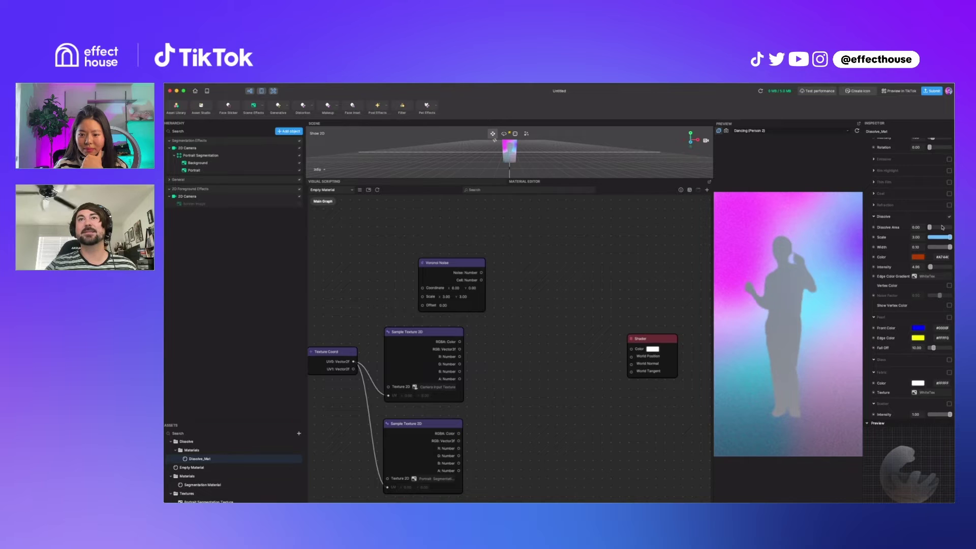
{"action": "mouse_move", "coordinate": [948, 229]}
{"action": "left_mouse_down"}
{"action": "mouse_move", "coordinate": [930, 239]}
{"action": "mouse_move", "coordinate": [949, 239]}
{"action": "left_mouse_up"}
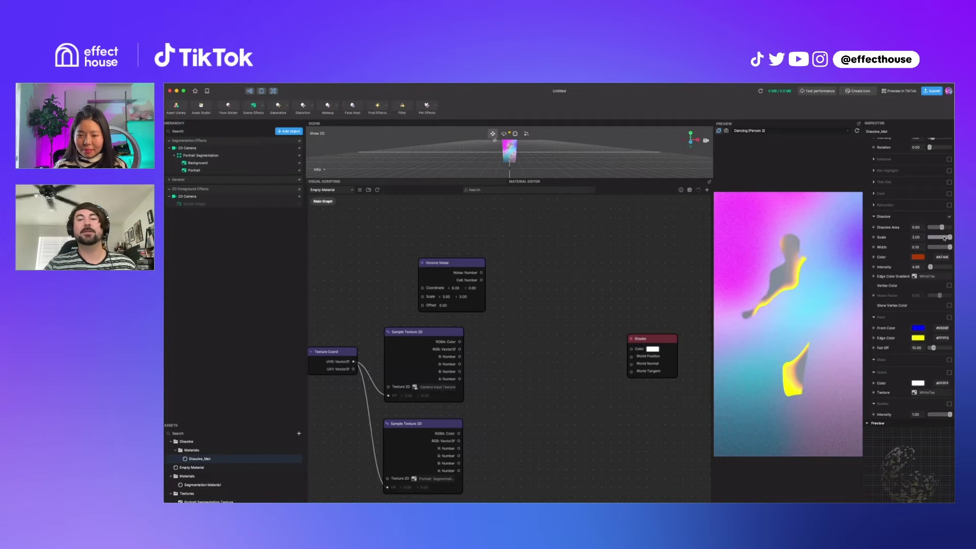
{"action": "left_click_drag", "start_coordinate": [944, 229], "coordinate": [936, 228]}
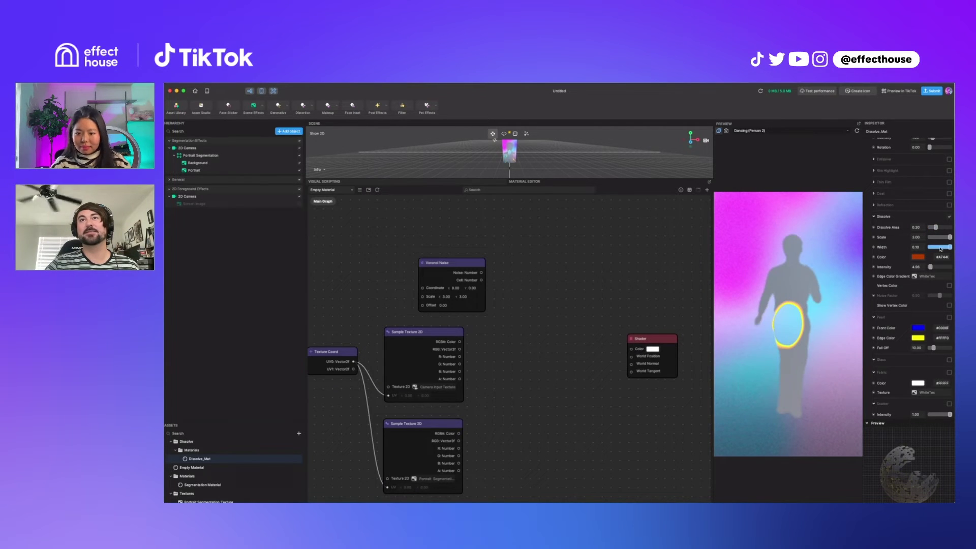
Set the dissolve edge Width to 0.00 and back to 0.10, and glow Intensity from 51.80 to 26.40
{"action": "left_click_drag", "start_coordinate": [941, 249], "coordinate": [936, 248]}
{"action": "left_click", "coordinate": [944, 249]}
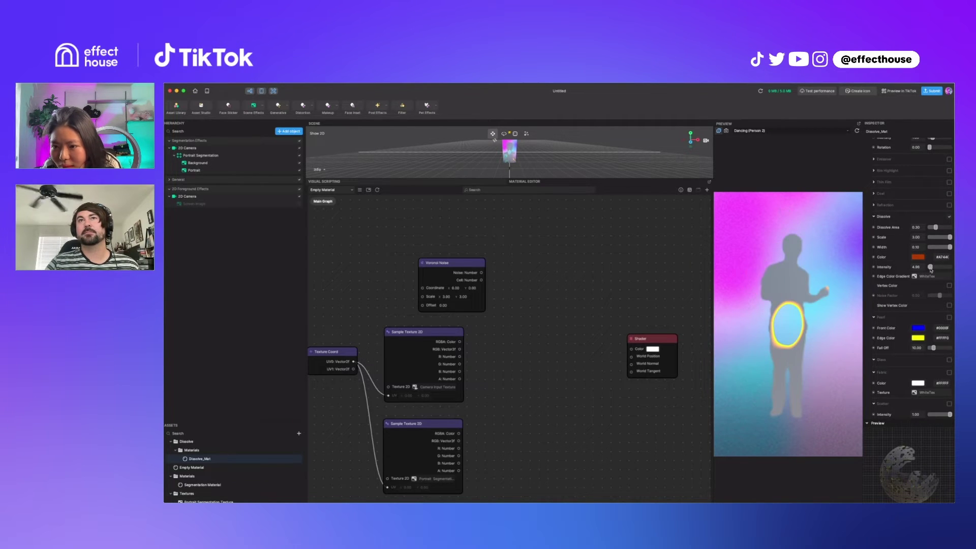
{"action": "left_click", "coordinate": [939, 268]}
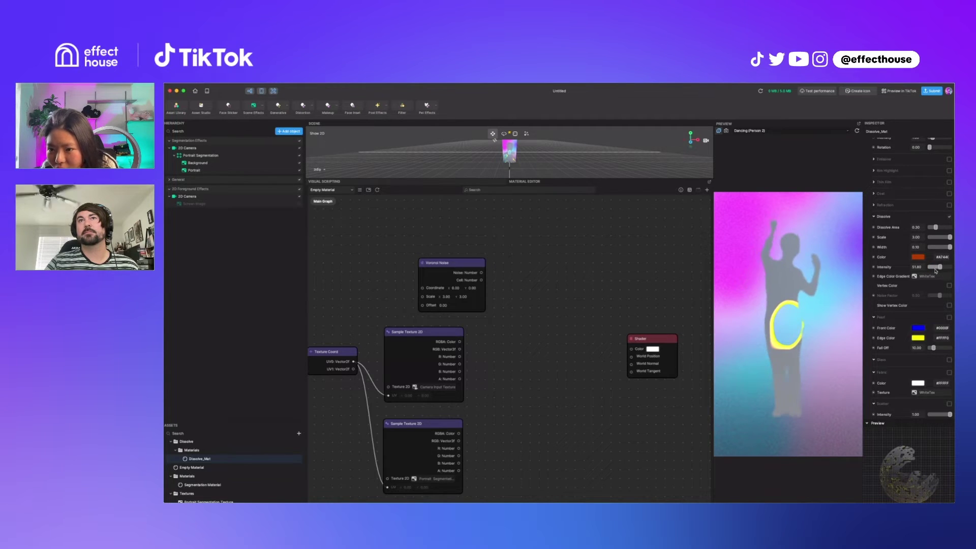
{"action": "left_click", "coordinate": [935, 267]}
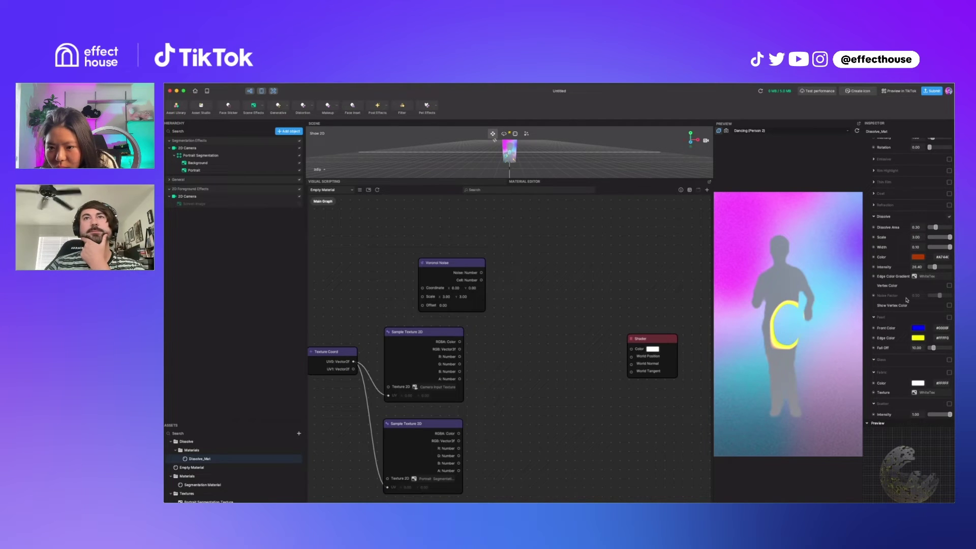
{"action": "scroll", "coordinate": [907, 300], "scroll_direction": "down", "scroll_amount": 10}
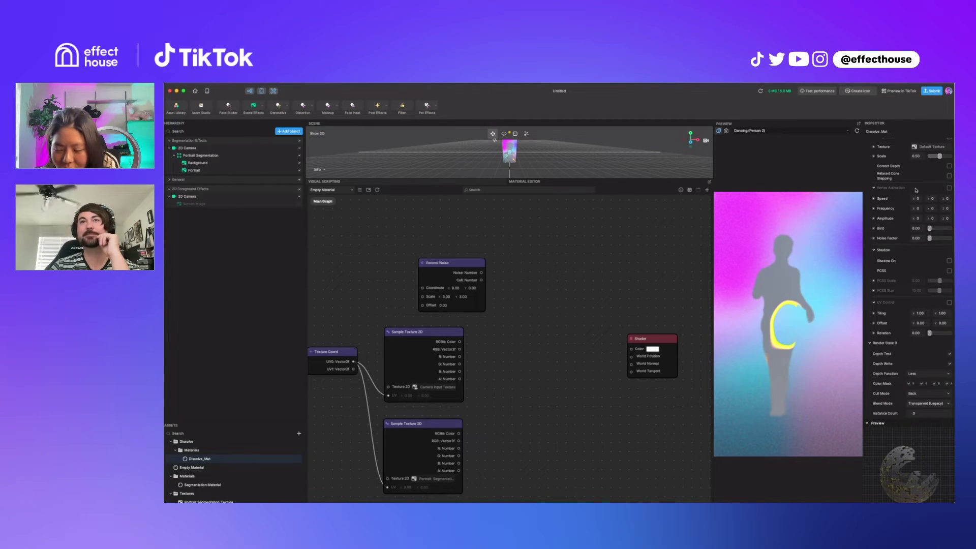
Collapse Render State 0, pick the Dissolve Area scripting option, and show the Visual Scripting graph
{"action": "left_click", "coordinate": [870, 343]}
{"action": "scroll", "coordinate": [901, 281], "scroll_direction": "up", "scroll_amount": 5}
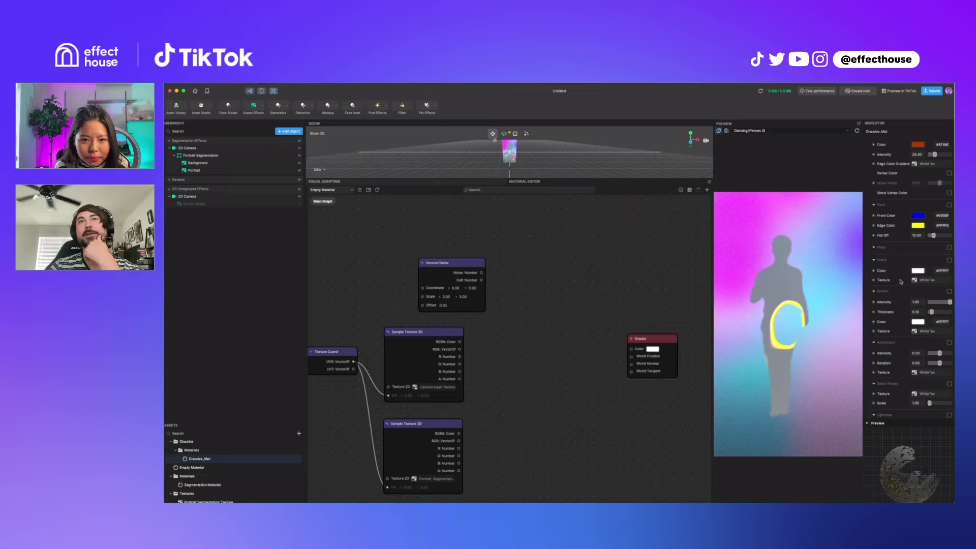
{"action": "scroll", "coordinate": [901, 282], "scroll_direction": "up", "scroll_amount": 5}
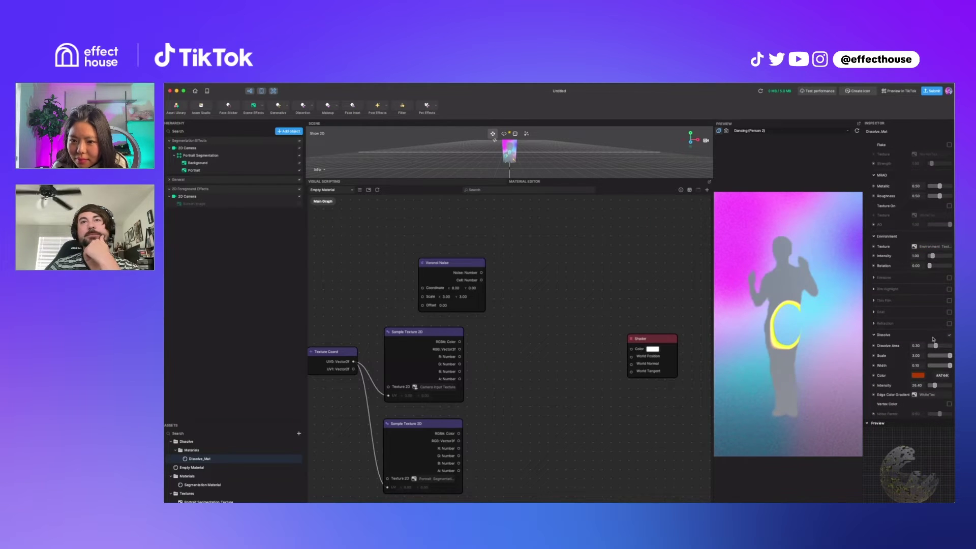
{"action": "left_click", "coordinate": [874, 346]}
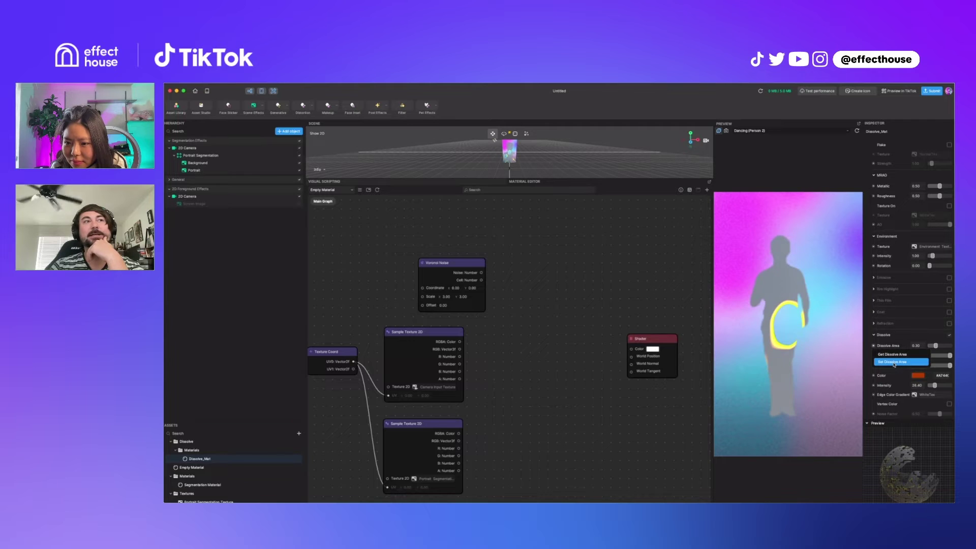
{"action": "left_click", "coordinate": [885, 361]}
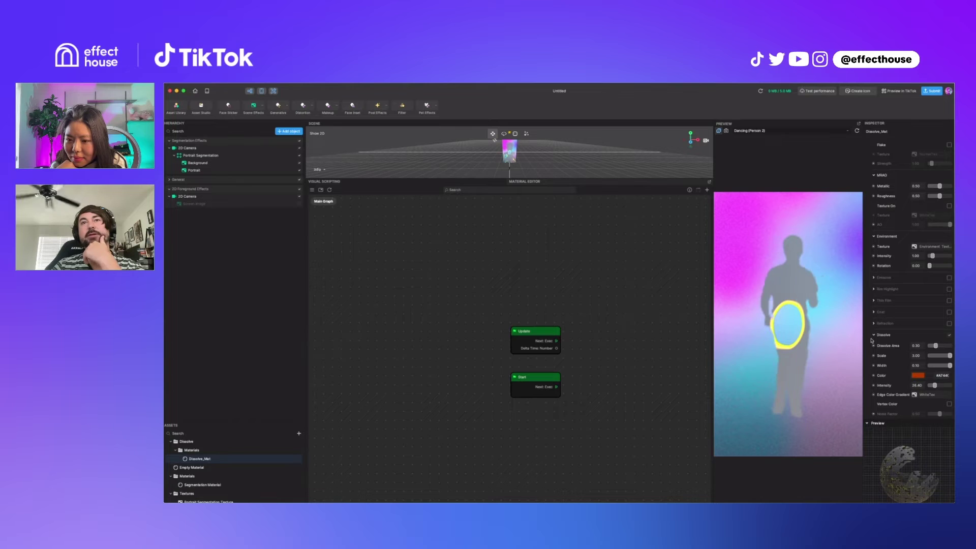
Add a Dissolve Area setter node and a Transit by Time: Number node beside Update
{"action": "left_click", "coordinate": [873, 345]}
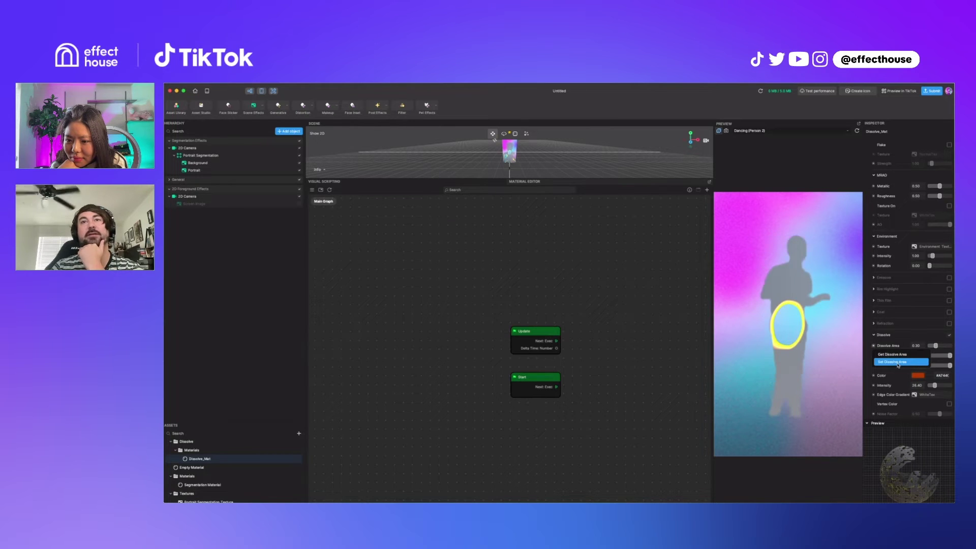
{"action": "left_click", "coordinate": [898, 362]}
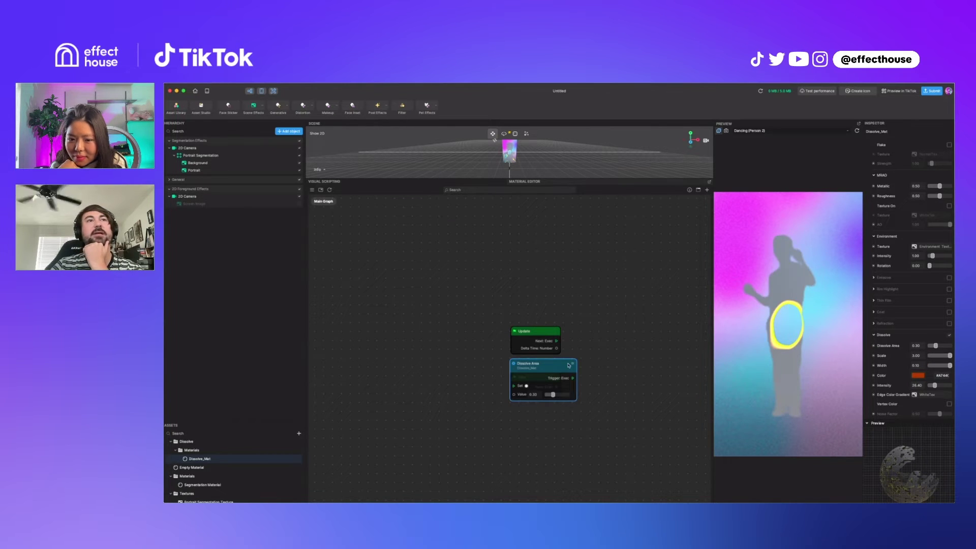
{"action": "left_click_drag", "start_coordinate": [534, 361], "coordinate": [617, 273]}
{"action": "right_click", "coordinate": [495, 251]}
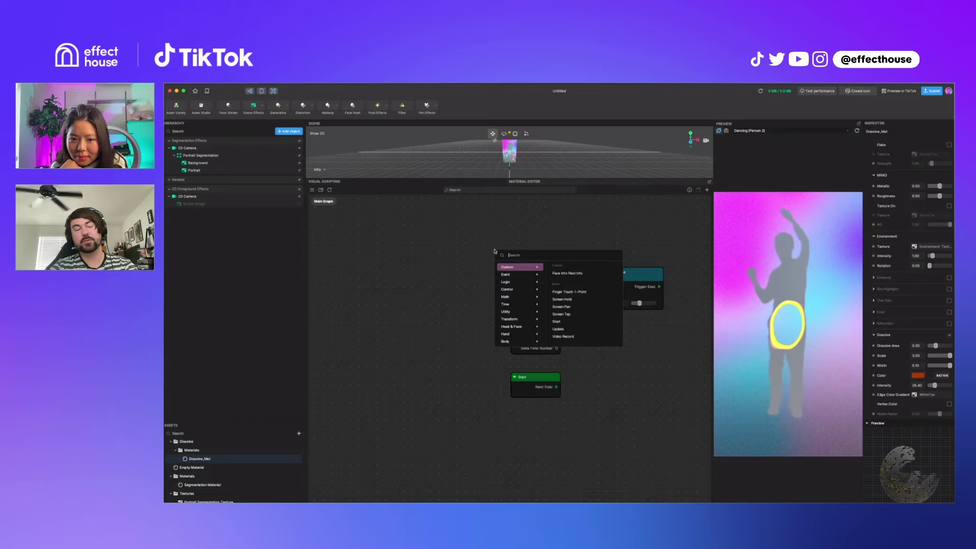
{"action": "type", "text": "transit"}
{"action": "key", "text": "Return"}
{"action": "left_click_drag", "start_coordinate": [527, 258], "coordinate": [525, 197]}
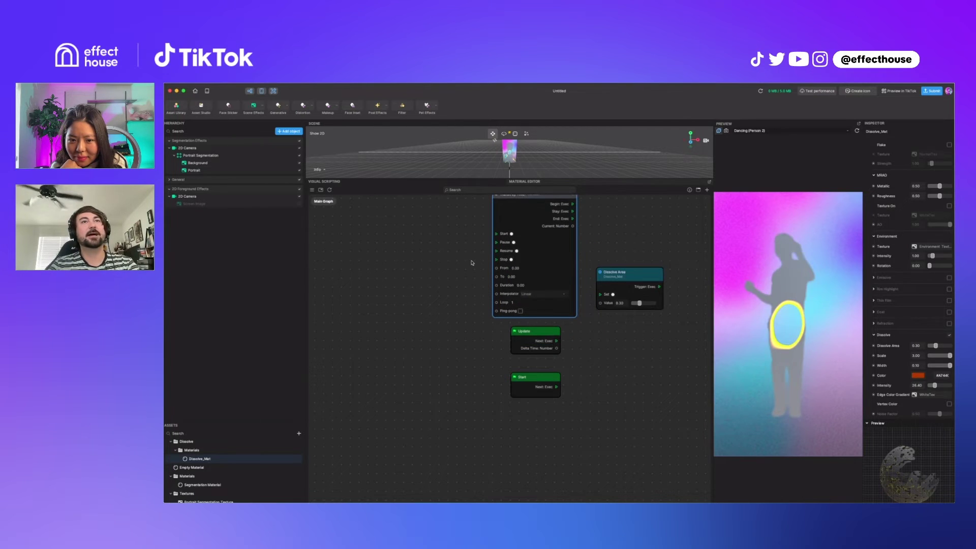
{"action": "middle_click_drag", "start_coordinate": [473, 264], "coordinate": [486, 287]}
{"action": "left_click", "coordinate": [552, 221]}
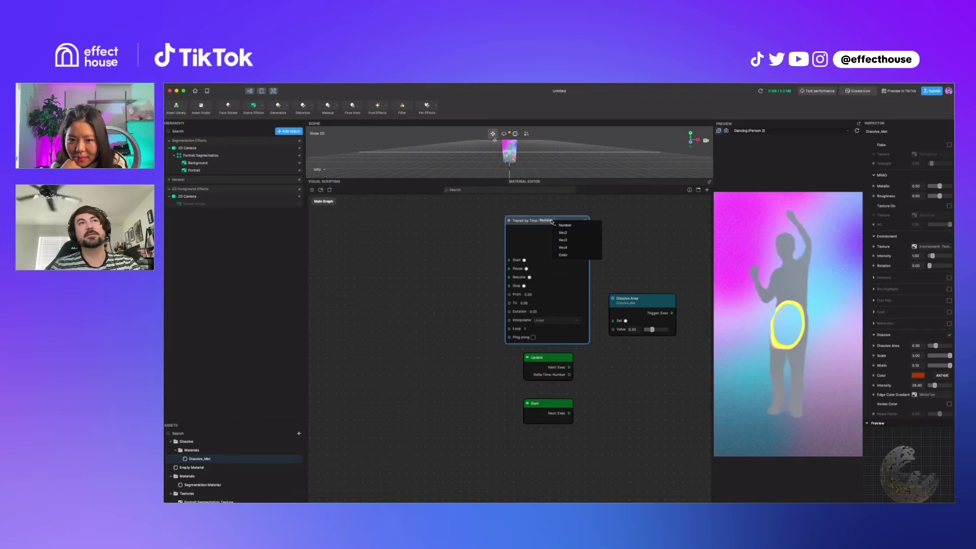
{"action": "left_click", "coordinate": [637, 222]}
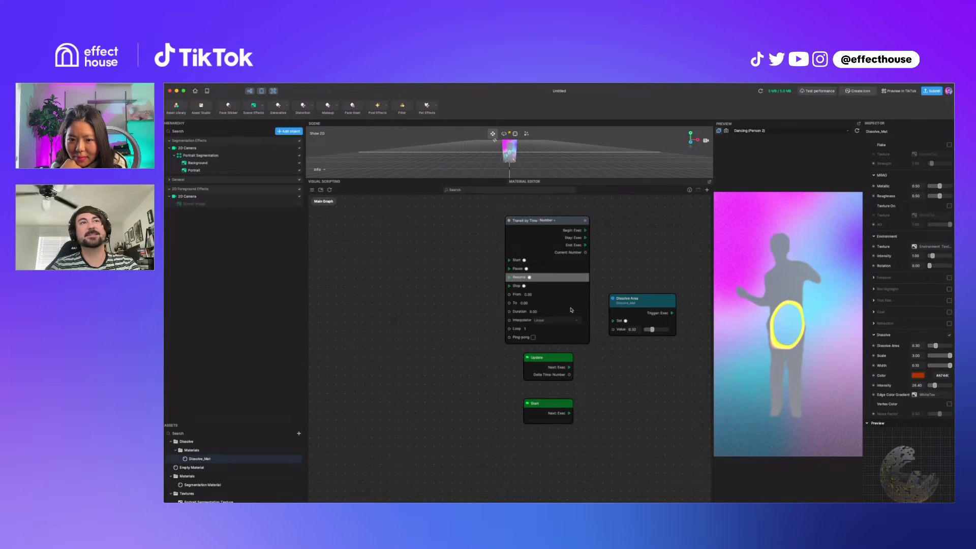
Wire Transit's Current Number and Stay exec into the Dissolve Area setter, and Start into Transit
{"action": "left_click_drag", "start_coordinate": [586, 252], "coordinate": [614, 333]}
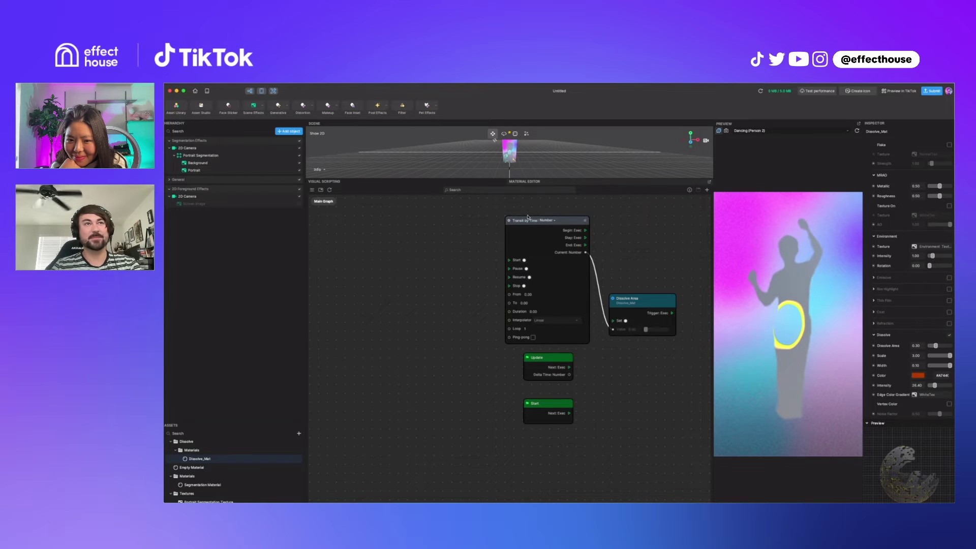
{"action": "left_click_drag", "start_coordinate": [586, 237], "coordinate": [614, 322]}
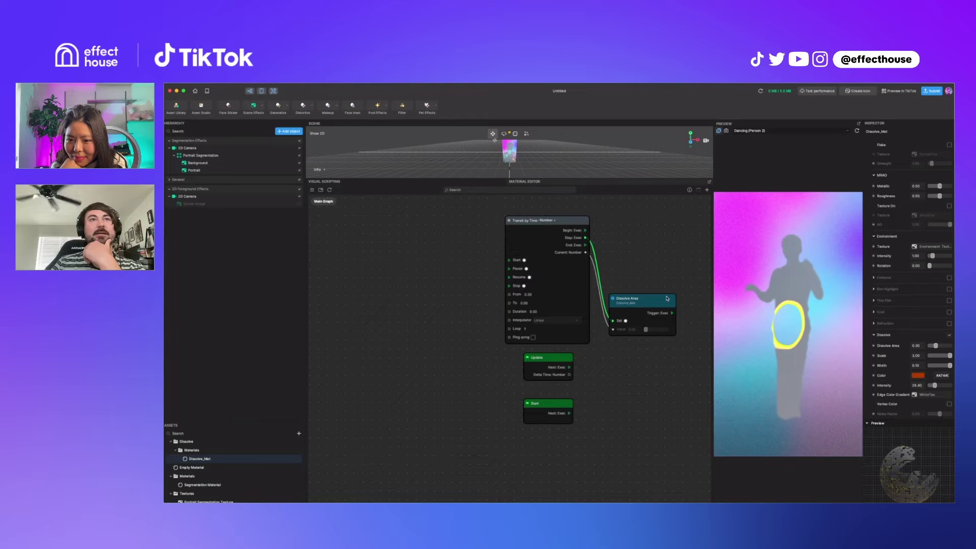
{"action": "left_click_drag", "start_coordinate": [668, 298], "coordinate": [673, 252]}
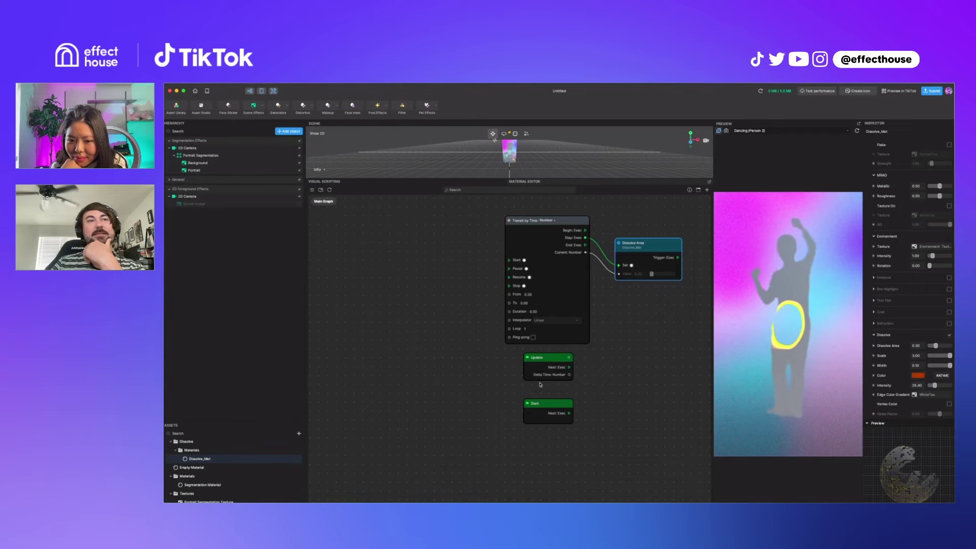
{"action": "left_click_drag", "start_coordinate": [569, 413], "coordinate": [510, 260]}
{"action": "left_click_drag", "start_coordinate": [542, 403], "coordinate": [459, 265]}
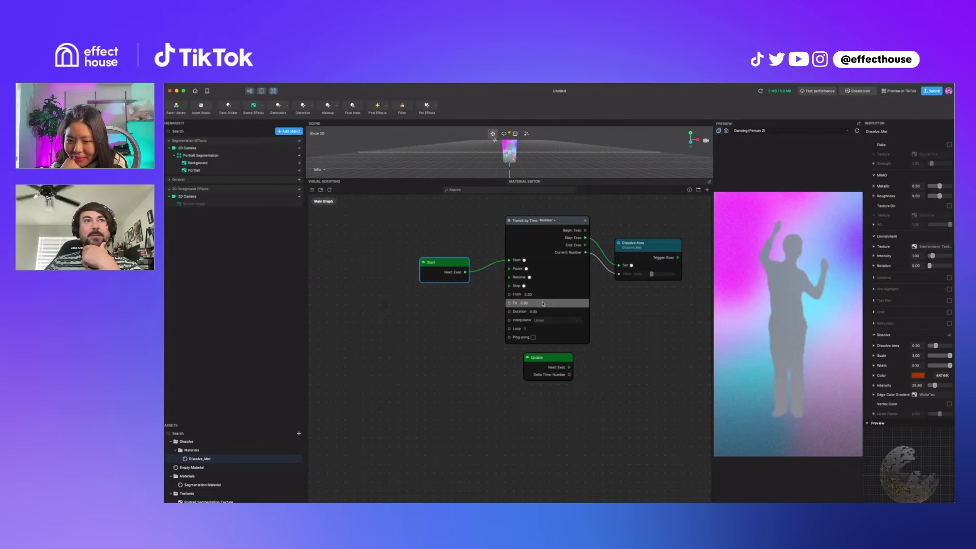
Set the Transit by Time node's To to 1 and Duration to 2, keeping Linear interpolation
{"action": "left_click", "coordinate": [513, 312]}
{"action": "type", "text": "1"}
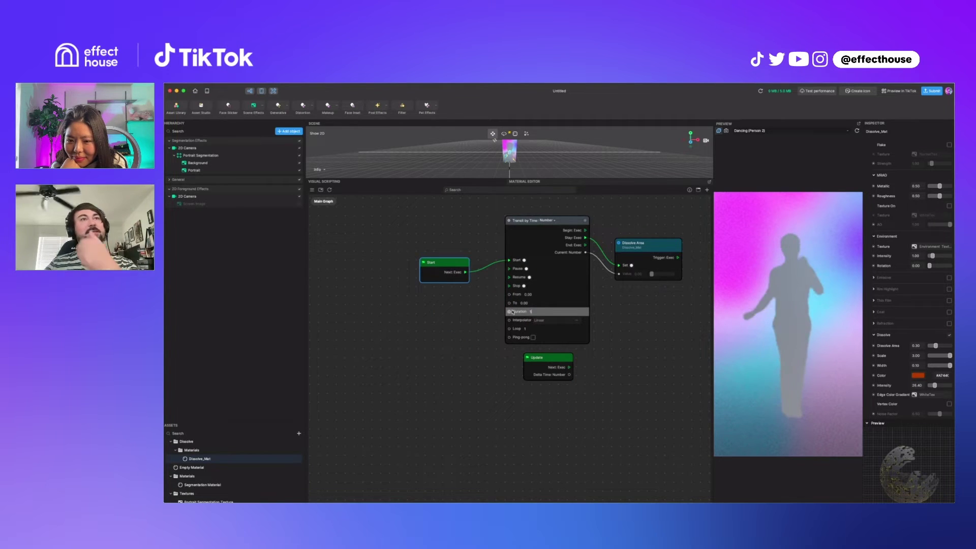
{"action": "left_click", "coordinate": [641, 360]}
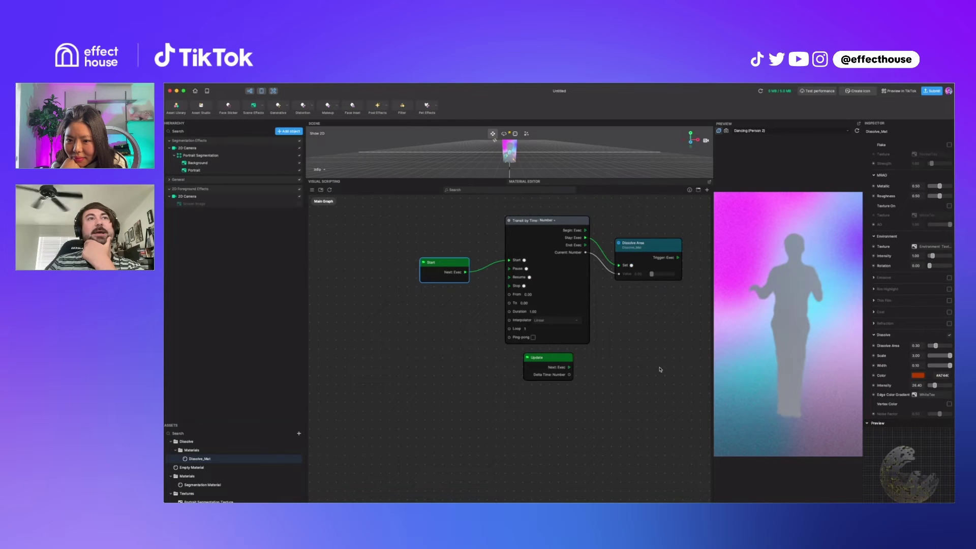
{"action": "left_click", "coordinate": [528, 303]}
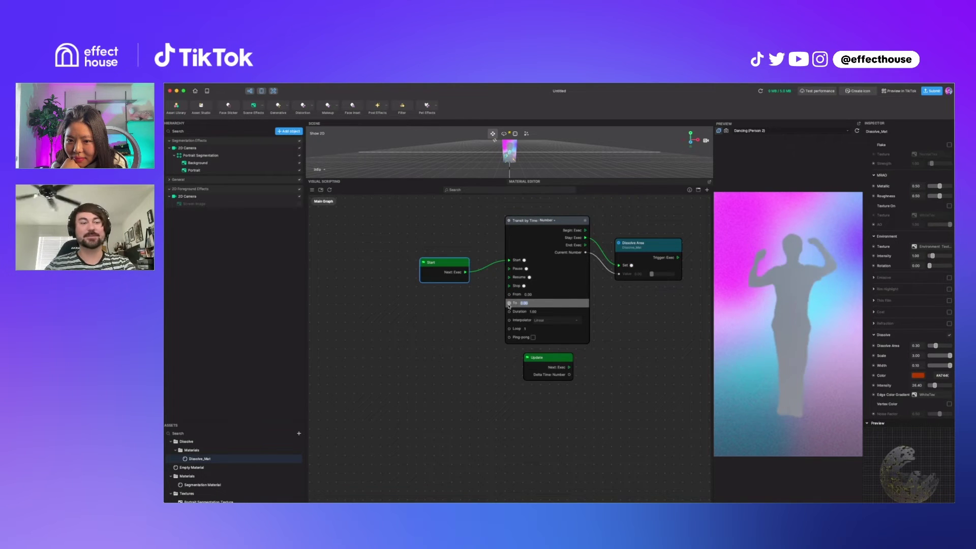
{"action": "type", "text": "1"}
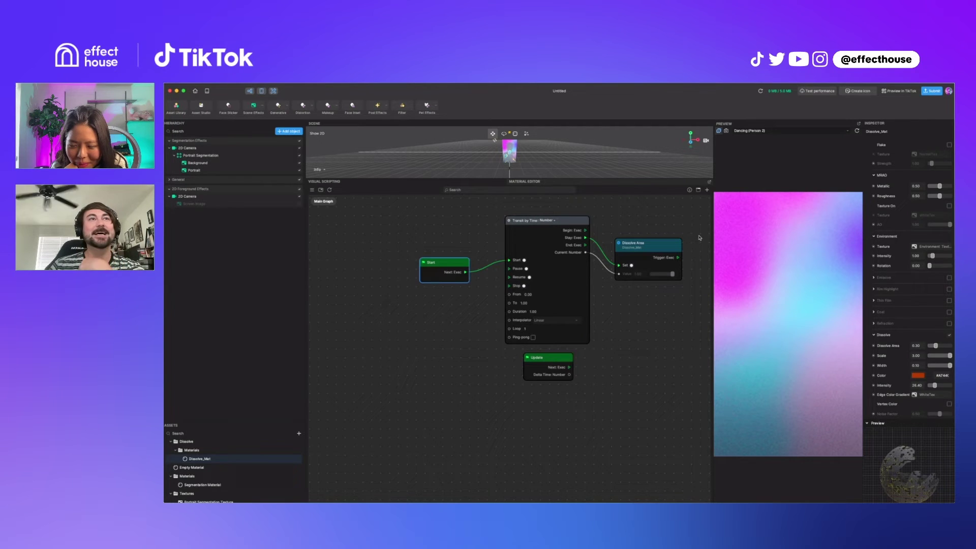
{"action": "left_click", "coordinate": [551, 320]}
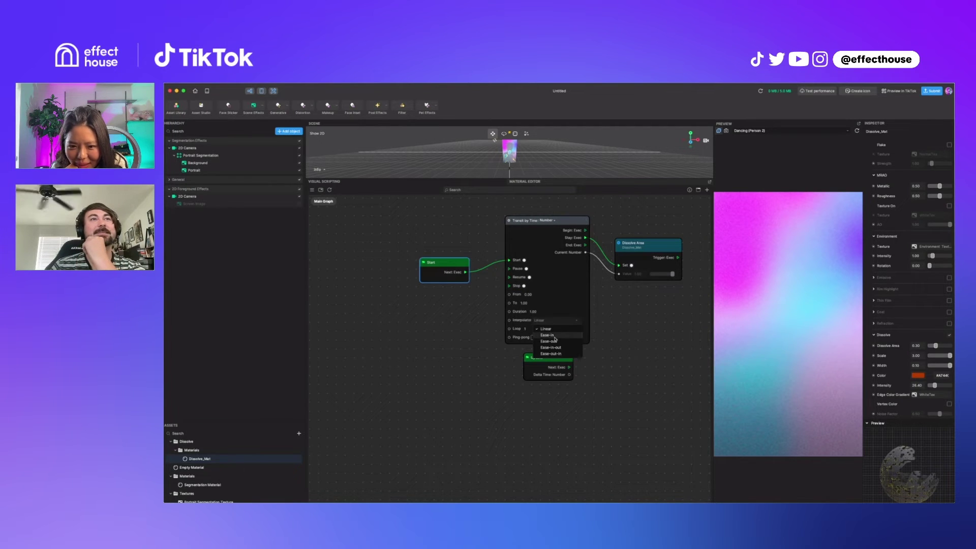
{"action": "left_click", "coordinate": [541, 330]}
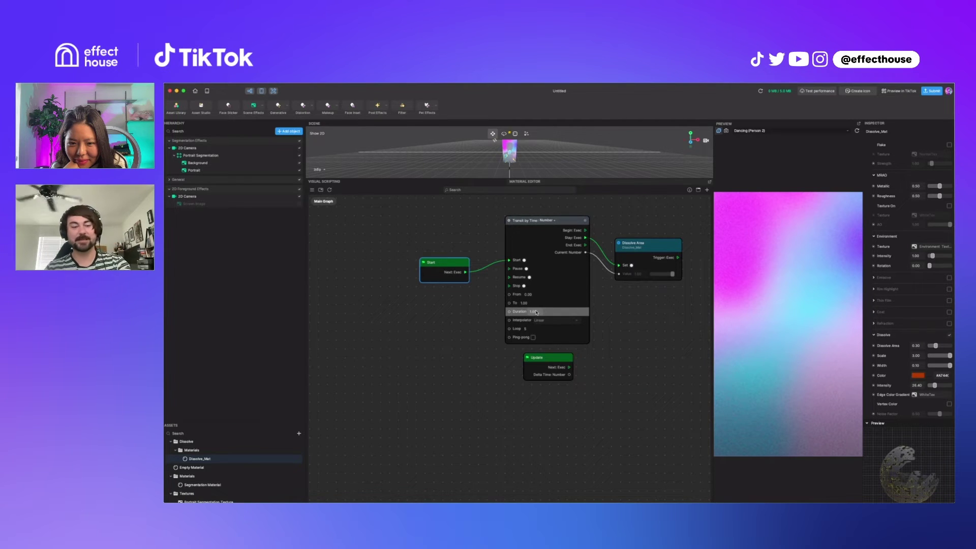
{"action": "double_click", "coordinate": [534, 312]}
{"action": "type", "text": "2"}
{"action": "key", "text": "Return"}
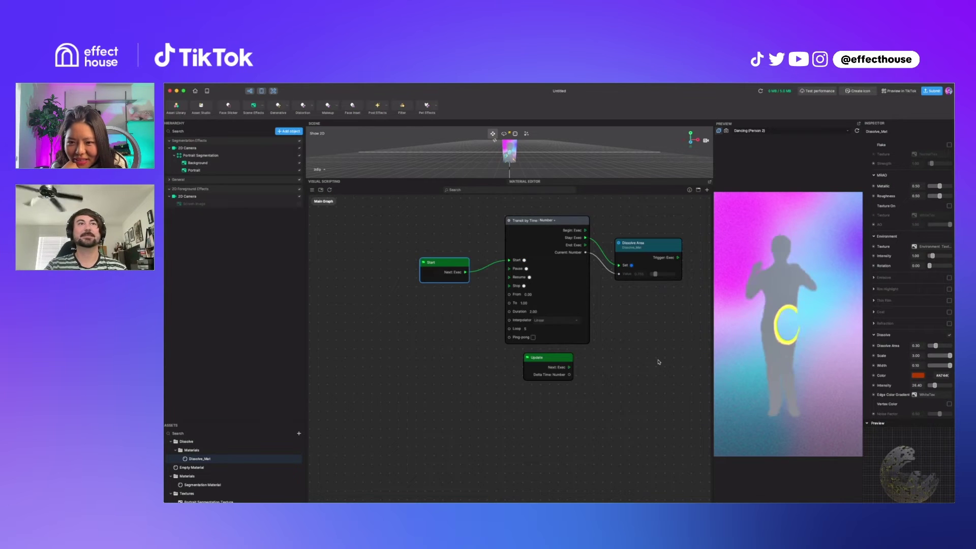
Add a Dissolve_Mat Scale setter with Value 3.00, triggered by the Transit node's Begin exec
{"action": "left_click", "coordinate": [567, 319]}
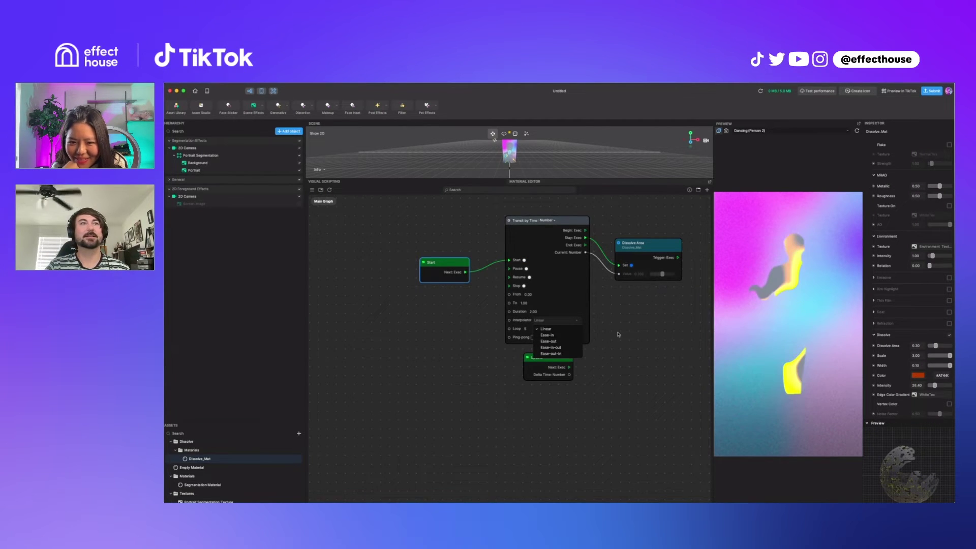
{"action": "left_click", "coordinate": [619, 334]}
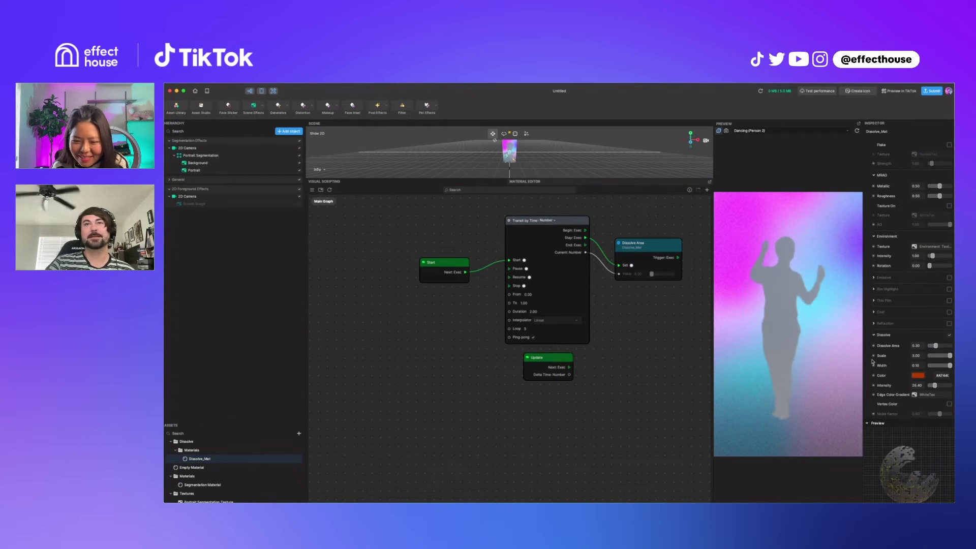
{"action": "left_click_drag", "start_coordinate": [874, 359], "coordinate": [526, 419]}
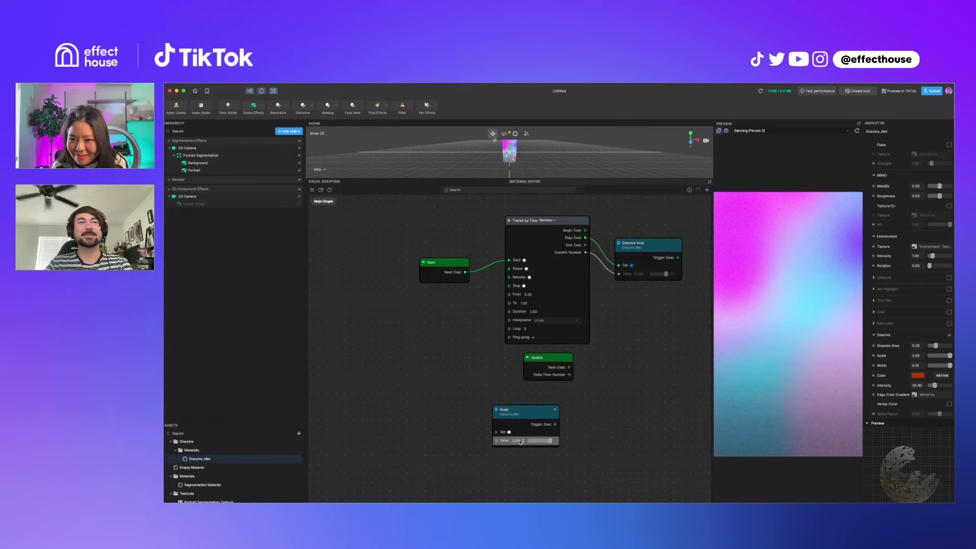
{"action": "left_click", "coordinate": [519, 441]}
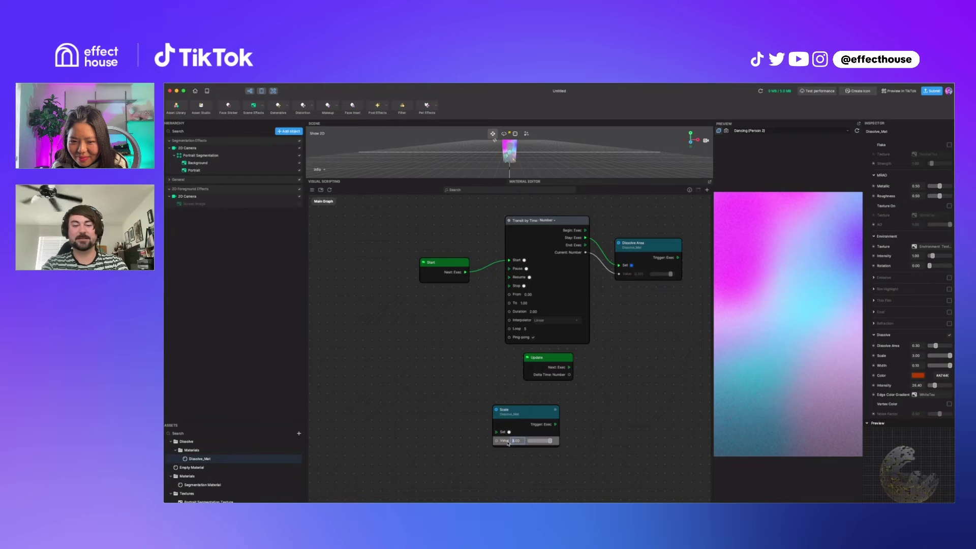
{"action": "left_click", "coordinate": [472, 324]}
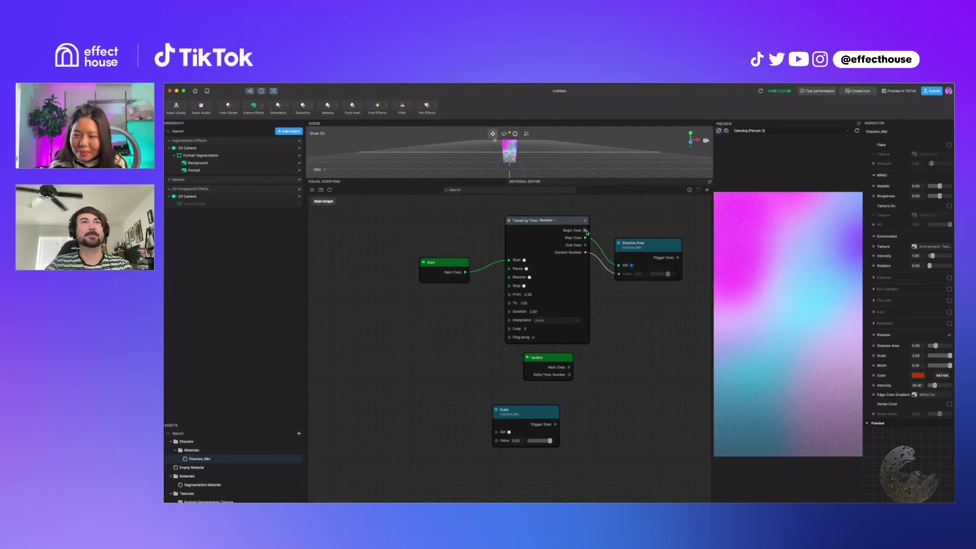
{"action": "left_click_drag", "start_coordinate": [585, 231], "coordinate": [497, 432]}
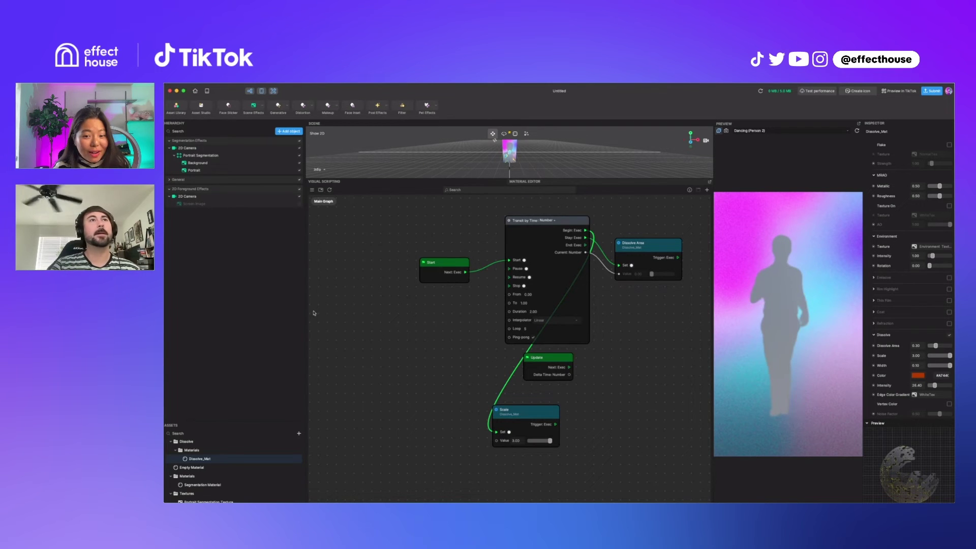
Switch to the Material Editor to show the Empty Material node graph
{"action": "left_click", "coordinate": [559, 183]}
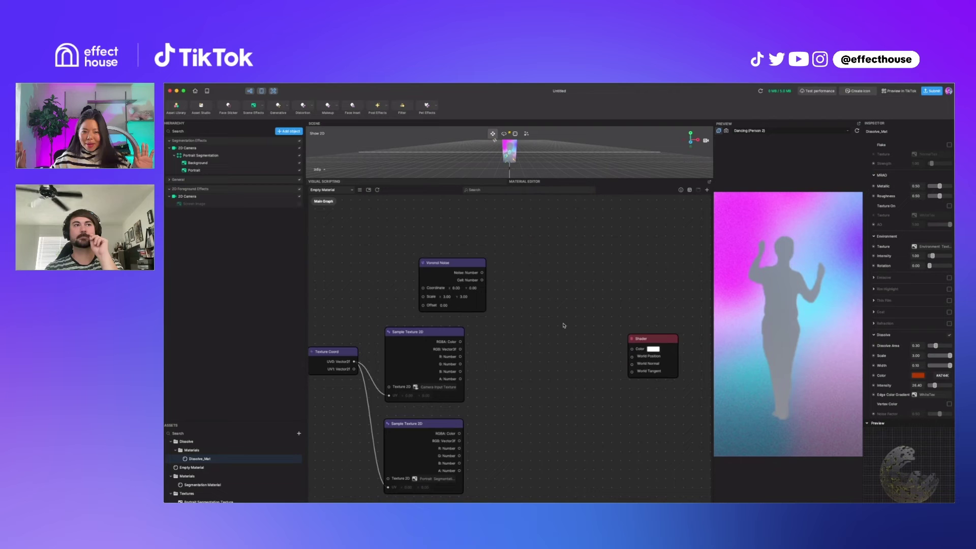
Add a Lerp node to the material graph via the node search
{"action": "right_click", "coordinate": [533, 300]}
{"action": "type", "text": "mix"}
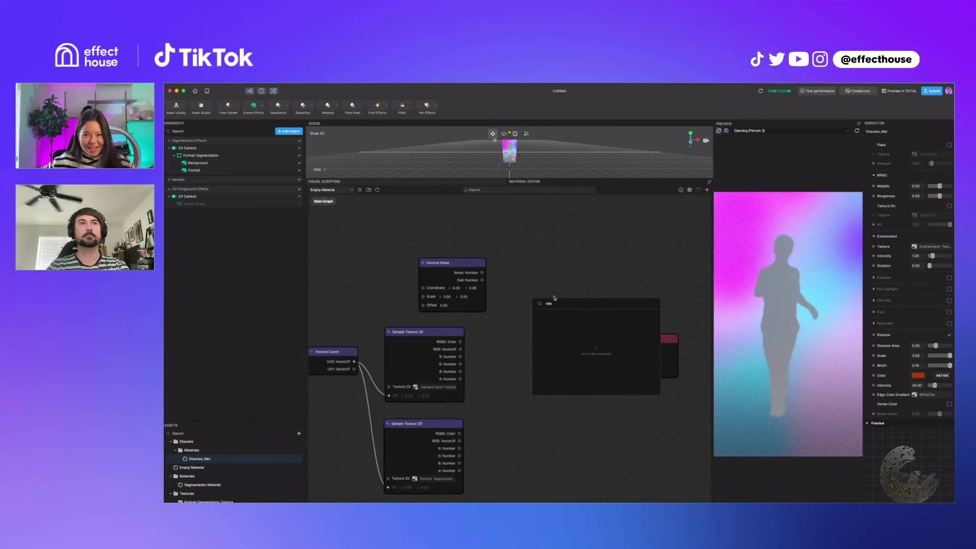
{"action": "left_click", "coordinate": [572, 269]}
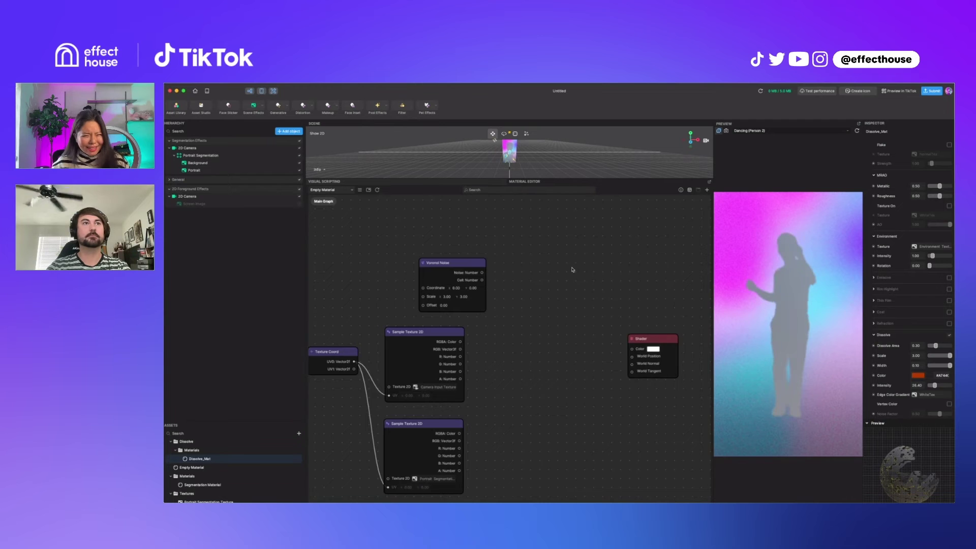
{"action": "right_click", "coordinate": [536, 323]}
{"action": "type", "text": "lerp"}
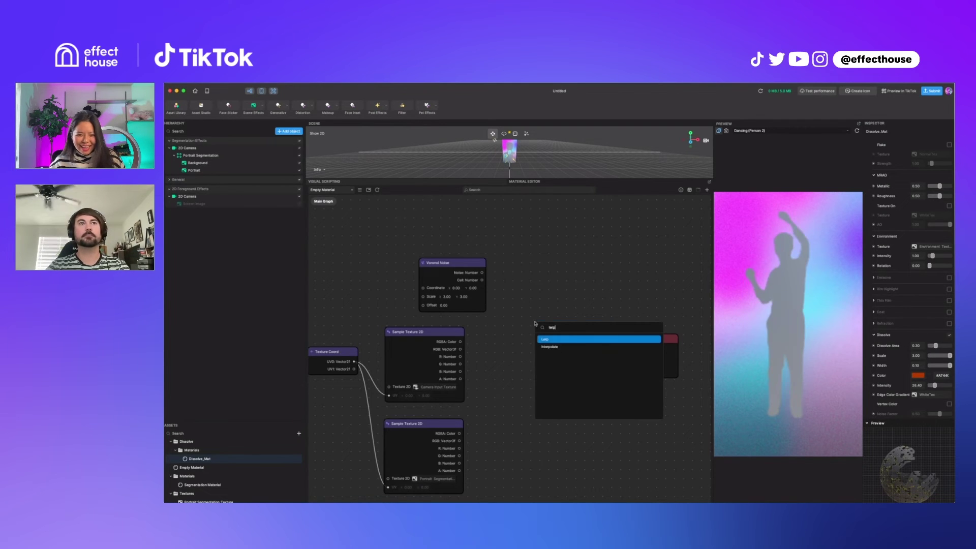
{"action": "key", "text": "Return"}
Delete the Voronoi Noise node and move both Sample Texture 2D nodes and the Lerp up
{"action": "left_click", "coordinate": [452, 275]}
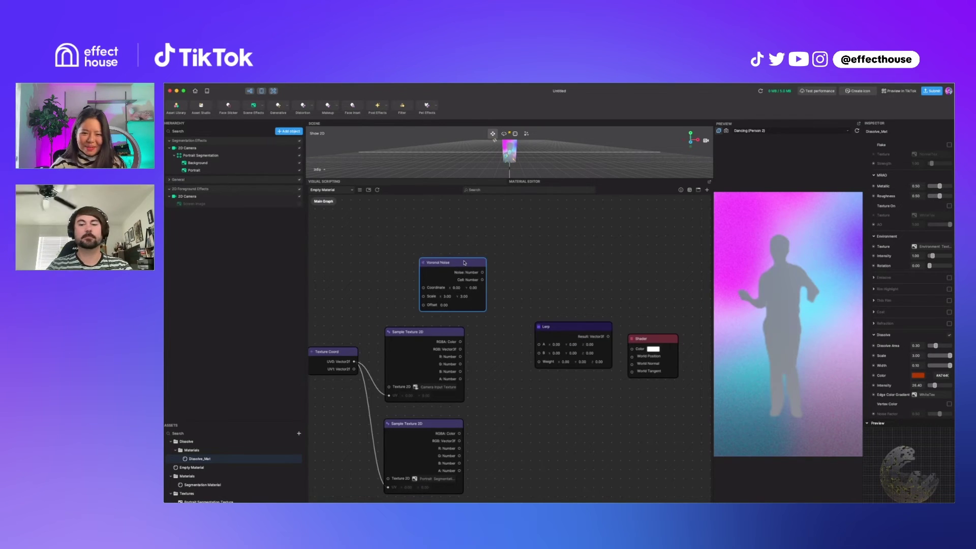
{"action": "key", "text": "Delete"}
{"action": "left_click_drag", "start_coordinate": [444, 336], "coordinate": [440, 274]}
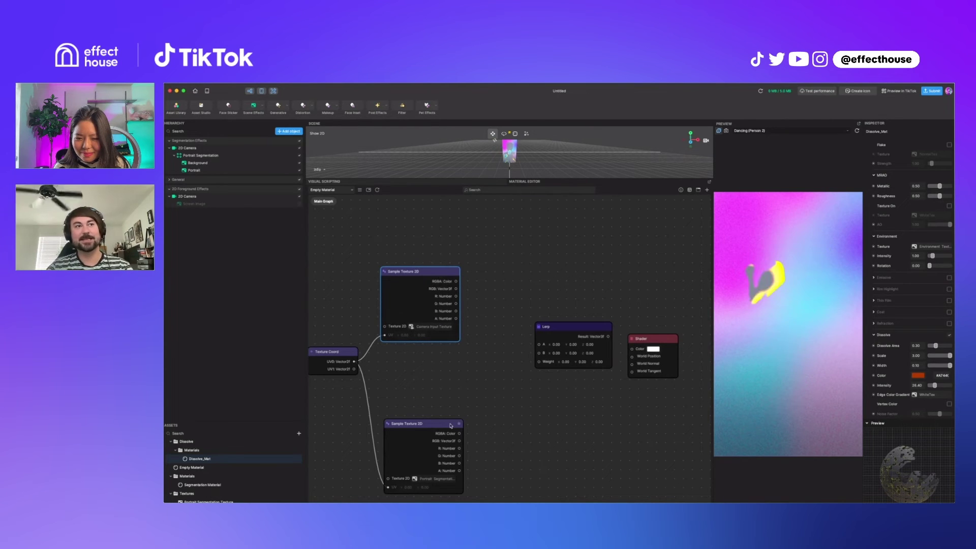
{"action": "left_click_drag", "start_coordinate": [450, 425], "coordinate": [442, 373]}
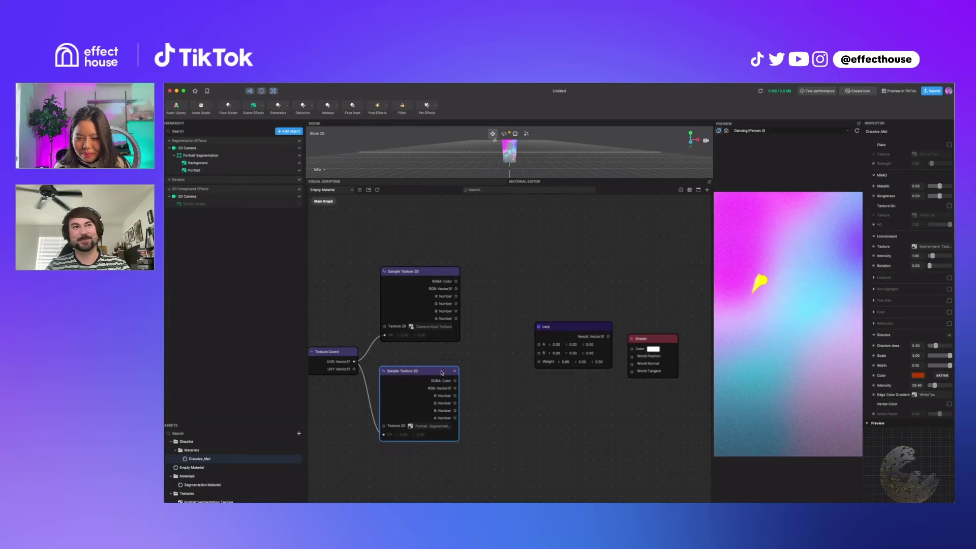
{"action": "left_click_drag", "start_coordinate": [568, 330], "coordinate": [552, 293]}
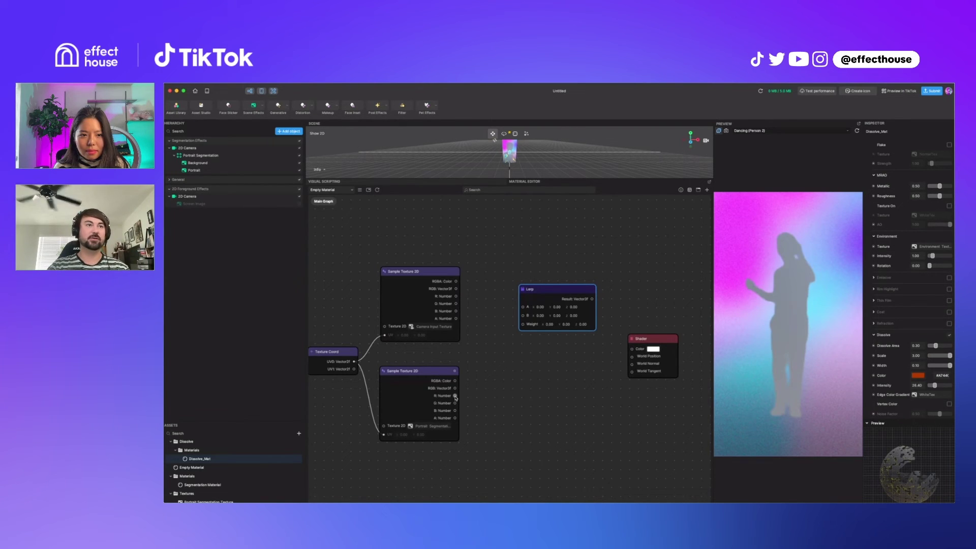
Wire the segmentation sample's R output into the Lerp Weight and reposition the Lerp node
{"action": "left_click_drag", "start_coordinate": [456, 396], "coordinate": [524, 324]}
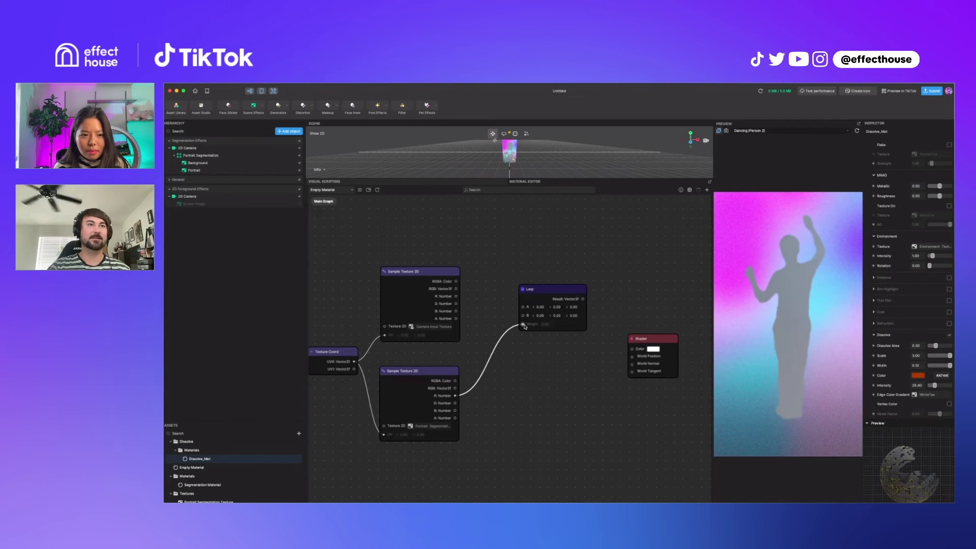
{"action": "left_click_drag", "start_coordinate": [549, 290], "coordinate": [563, 303]}
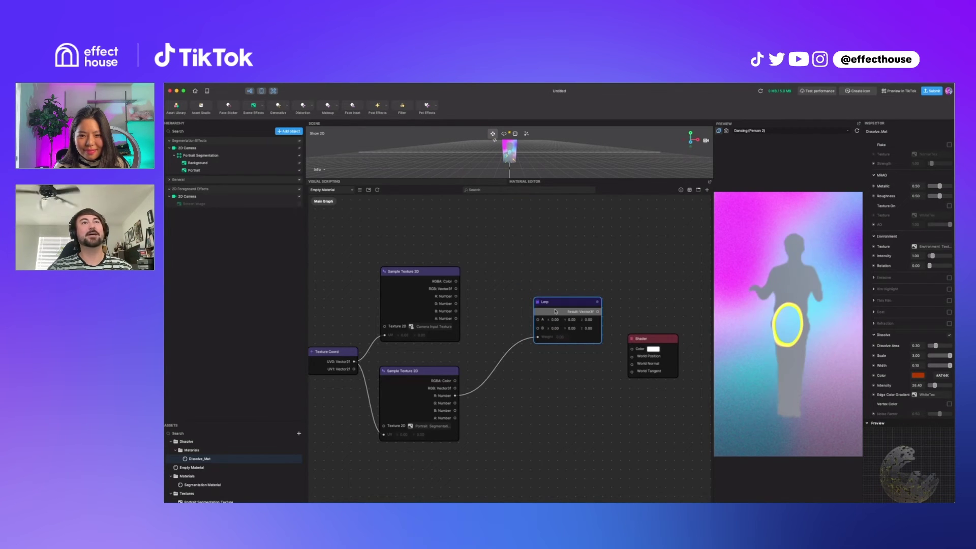
{"action": "left_click_drag", "start_coordinate": [564, 306], "coordinate": [574, 285]}
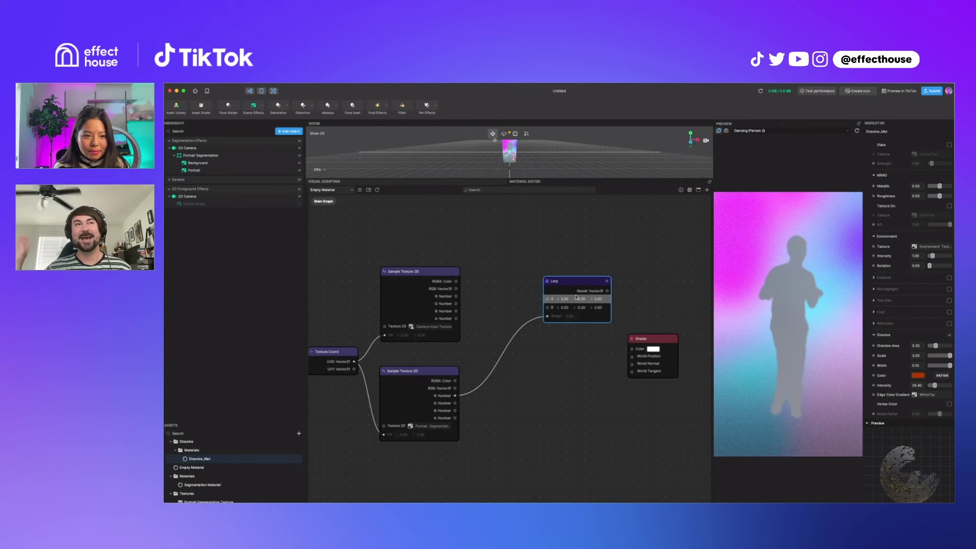
Duplicate the camera Sample Texture 2D node and place the copy above the others
{"action": "left_click", "coordinate": [434, 271]}
{"action": "key", "text": "super+c"}
{"action": "key", "text": "super+v"}
{"action": "left_click_drag", "start_coordinate": [470, 275], "coordinate": [429, 190]}
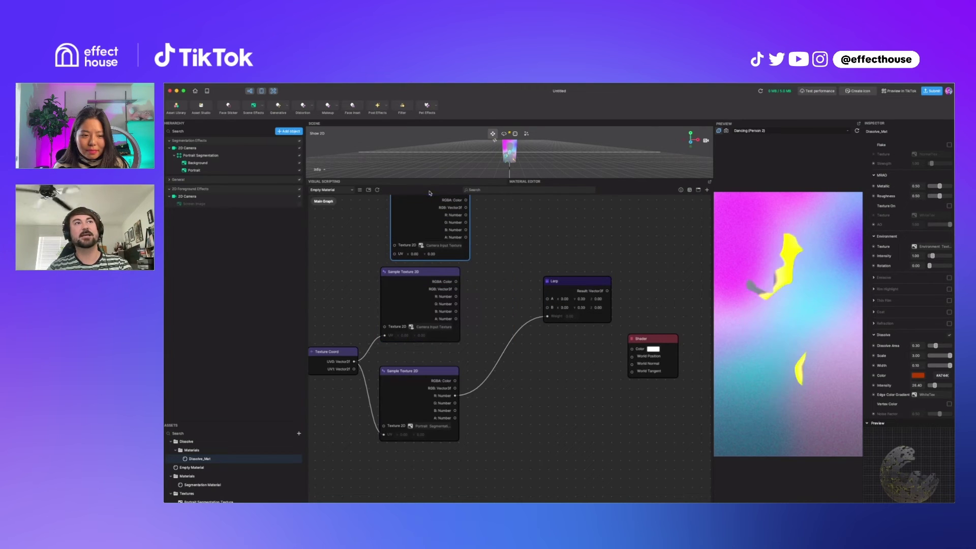
{"action": "scroll", "coordinate": [526, 269], "scroll_direction": "up", "scroll_amount": 2}
{"action": "scroll", "coordinate": [526, 270], "scroll_direction": "up", "scroll_amount": 4}
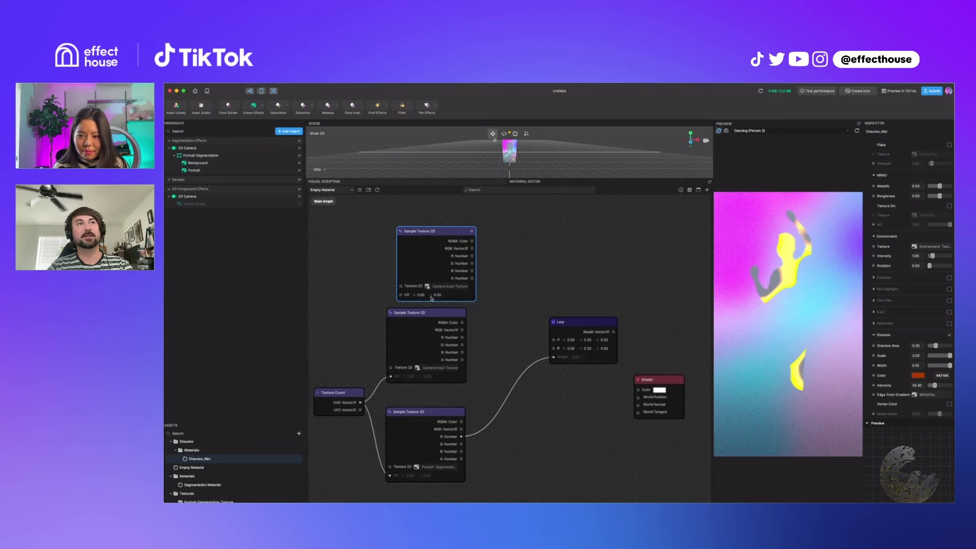
Set the copy's UV to 0.80, 0.80 and wire its RGBA into the Lerp's B input
{"action": "left_click_drag", "start_coordinate": [421, 297], "coordinate": [432, 299]}
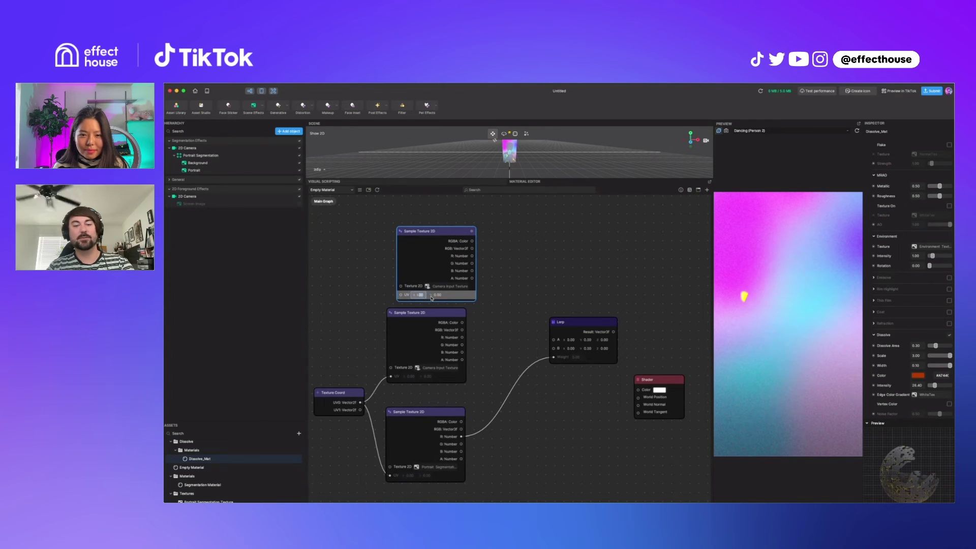
{"action": "type", "text": "0.8"}
{"action": "key", "text": "Return"}
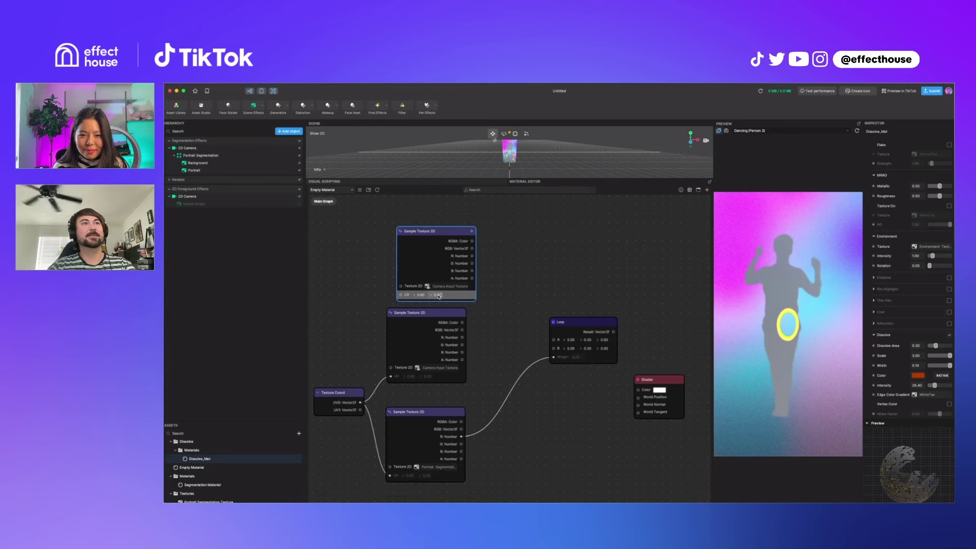
{"action": "left_click", "coordinate": [439, 296]}
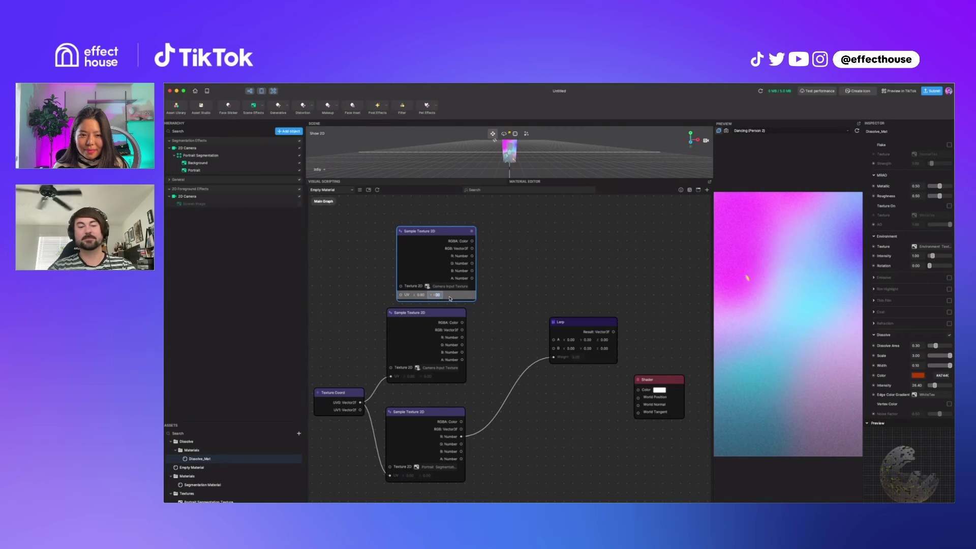
{"action": "type", "text": "0.8"}
{"action": "key", "text": "Return"}
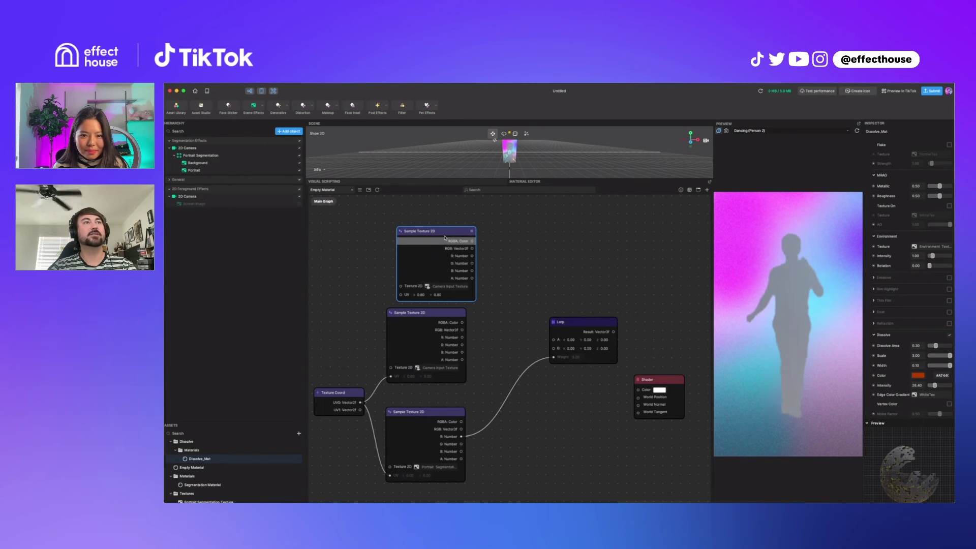
{"action": "left_click_drag", "start_coordinate": [457, 249], "coordinate": [554, 350]}
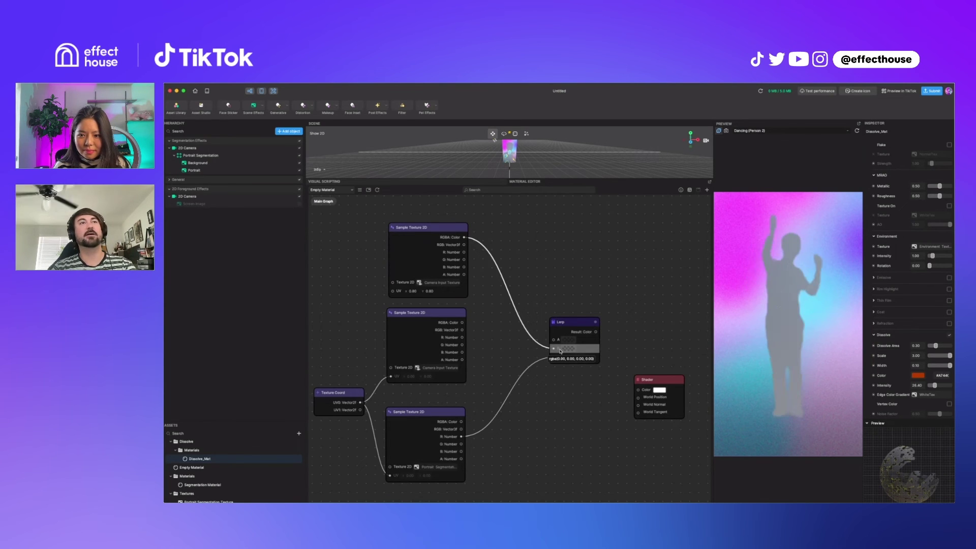
Wire the middle sampler's RGBA to Lerp A, the top sampler's to Lerp B, and Lerp Result to Shader Color
{"action": "left_click_drag", "start_coordinate": [555, 349], "coordinate": [554, 340]}
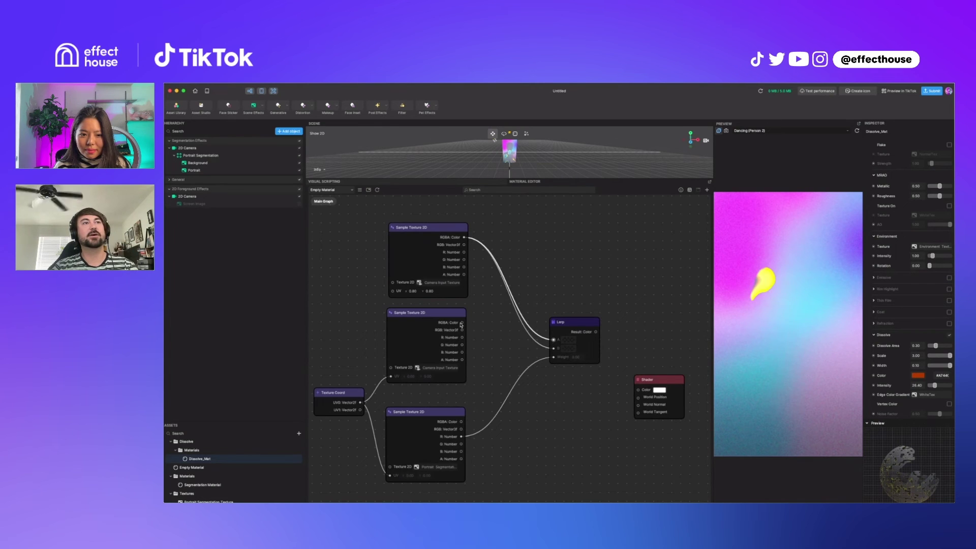
{"action": "left_click_drag", "start_coordinate": [461, 323], "coordinate": [555, 350]}
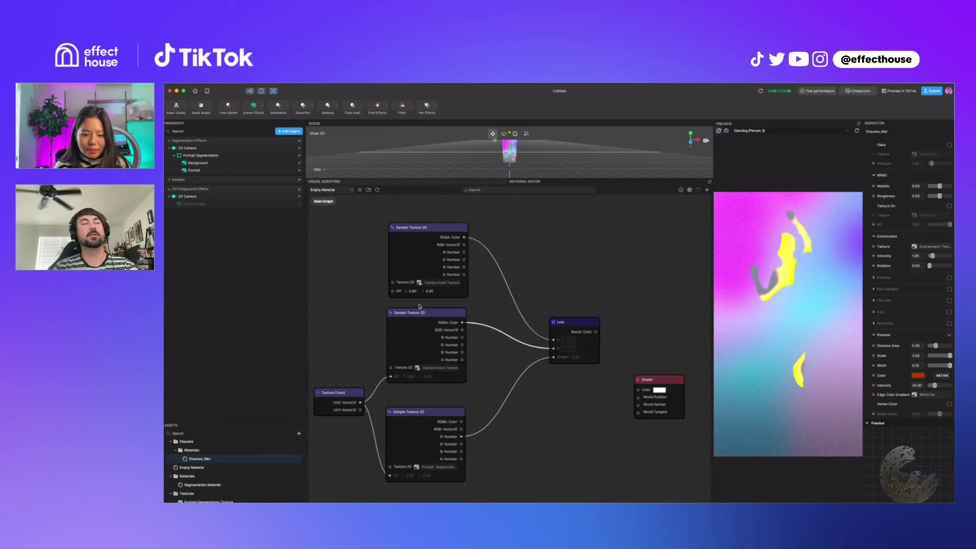
{"action": "left_click_drag", "start_coordinate": [421, 312], "coordinate": [437, 314]}
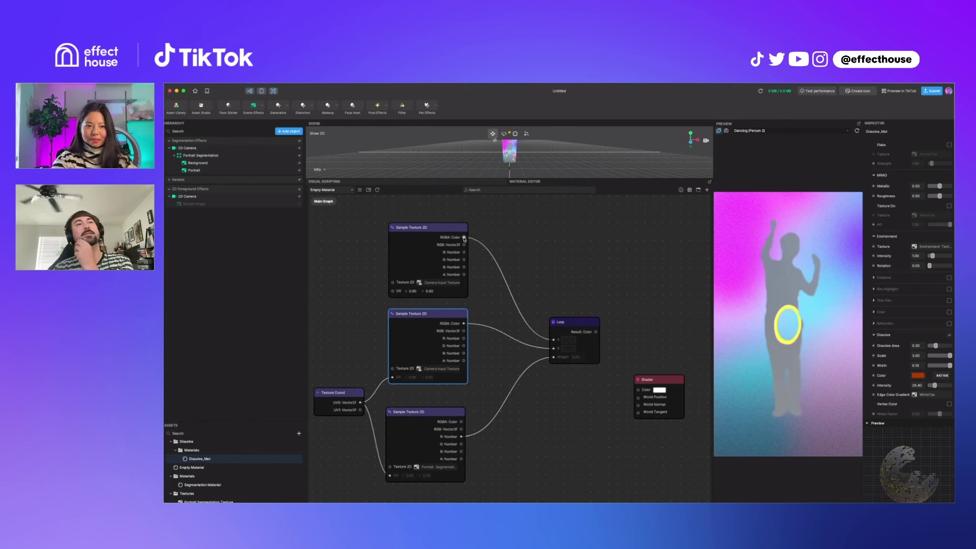
{"action": "left_click_drag", "start_coordinate": [464, 239], "coordinate": [554, 348]}
{"action": "left_click_drag", "start_coordinate": [463, 324], "coordinate": [554, 340]}
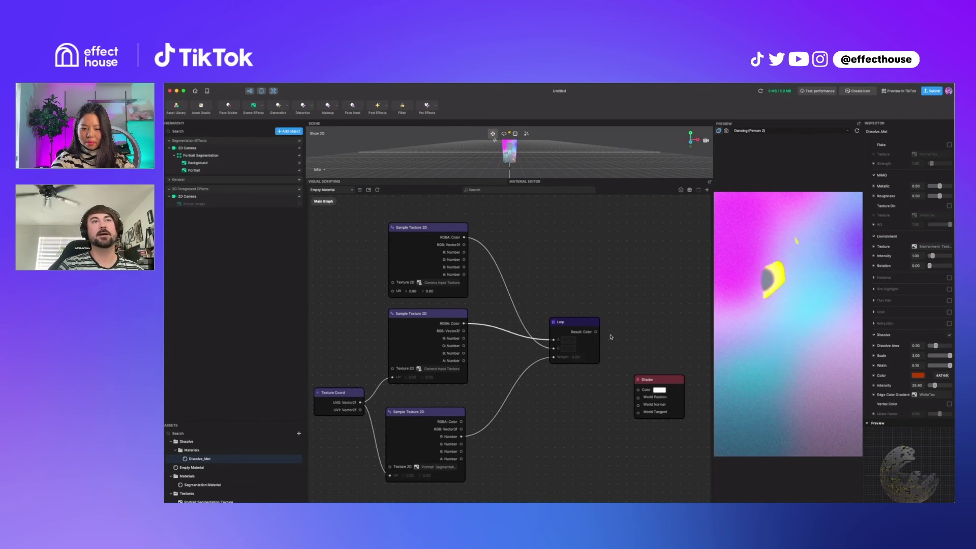
{"action": "left_click_drag", "start_coordinate": [596, 331], "coordinate": [638, 390]}
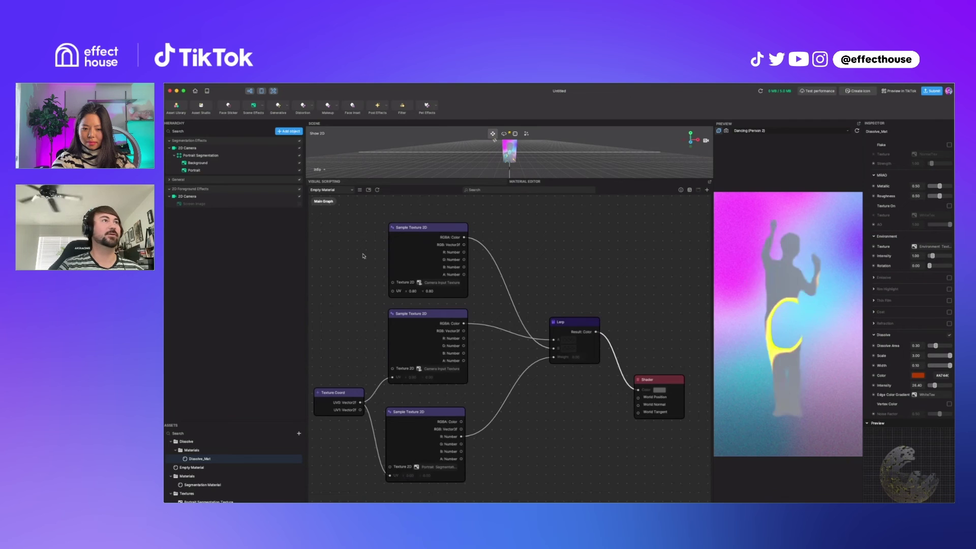
Disable the old 2D Camera, add a Portrait Segmentation under 2D Camera, and hide its Background
{"action": "left_click", "coordinate": [299, 148]}
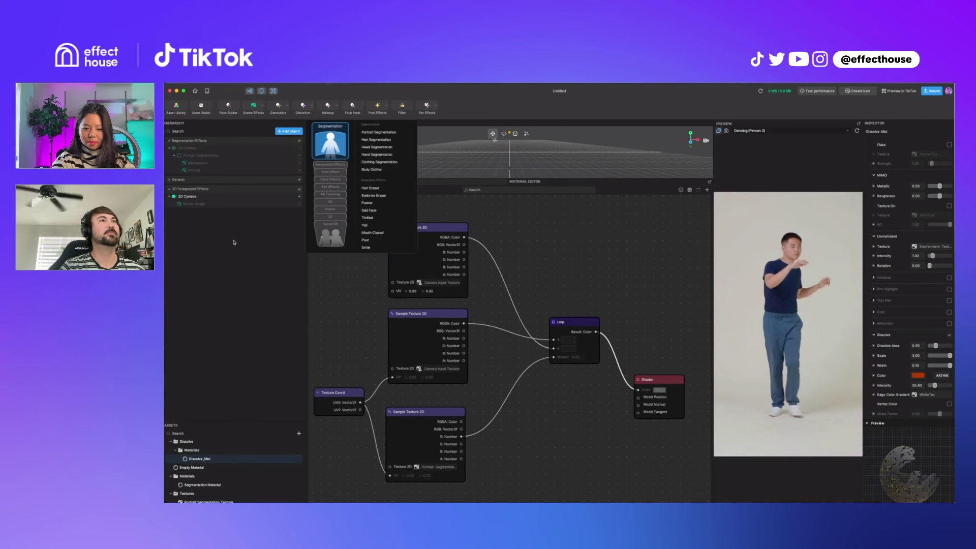
{"action": "left_click", "coordinate": [370, 133]}
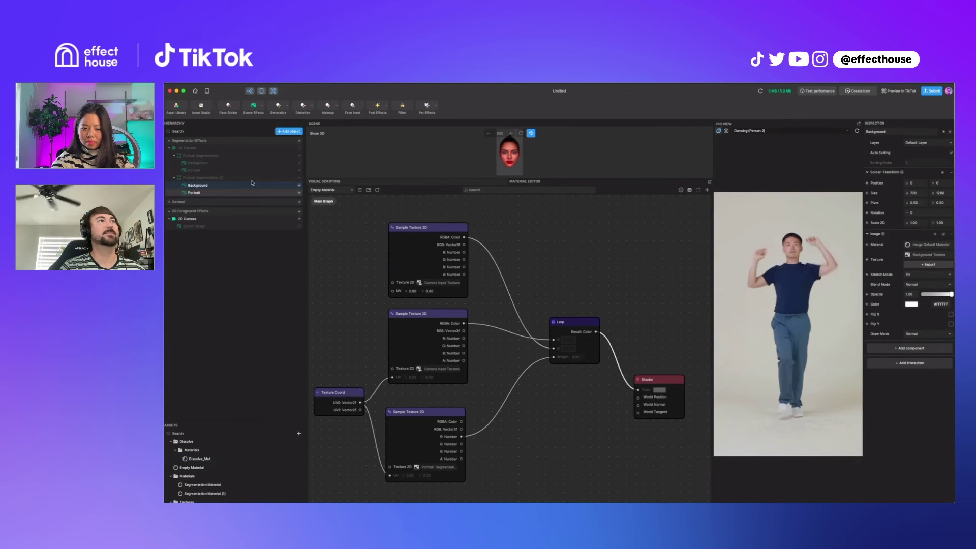
{"action": "left_click_drag", "start_coordinate": [198, 179], "coordinate": [202, 225]}
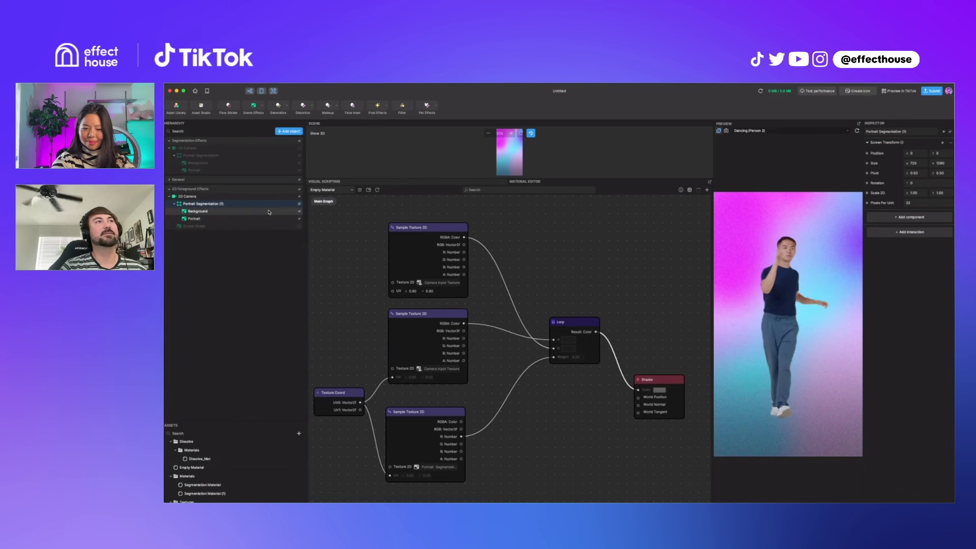
{"action": "left_click", "coordinate": [300, 211]}
Assign the Empty Material to the Portrait layer
{"action": "left_click", "coordinate": [196, 219]}
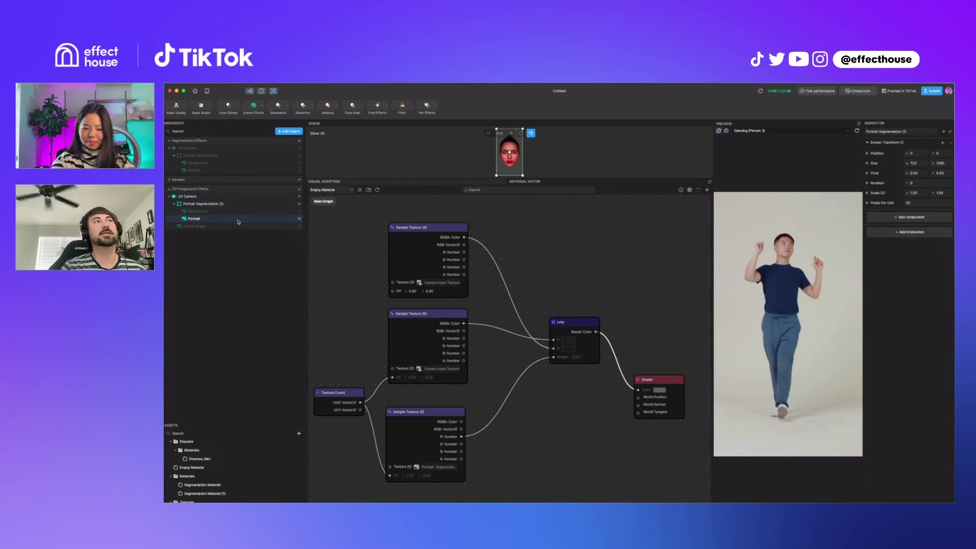
{"action": "left_click", "coordinate": [924, 246]}
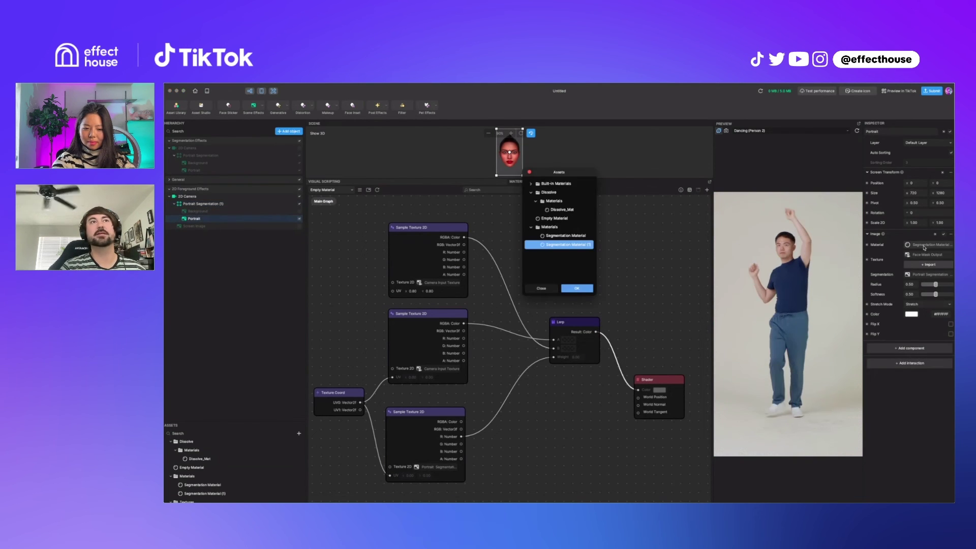
{"action": "left_click", "coordinate": [557, 237]}
{"action": "left_click", "coordinate": [561, 219]}
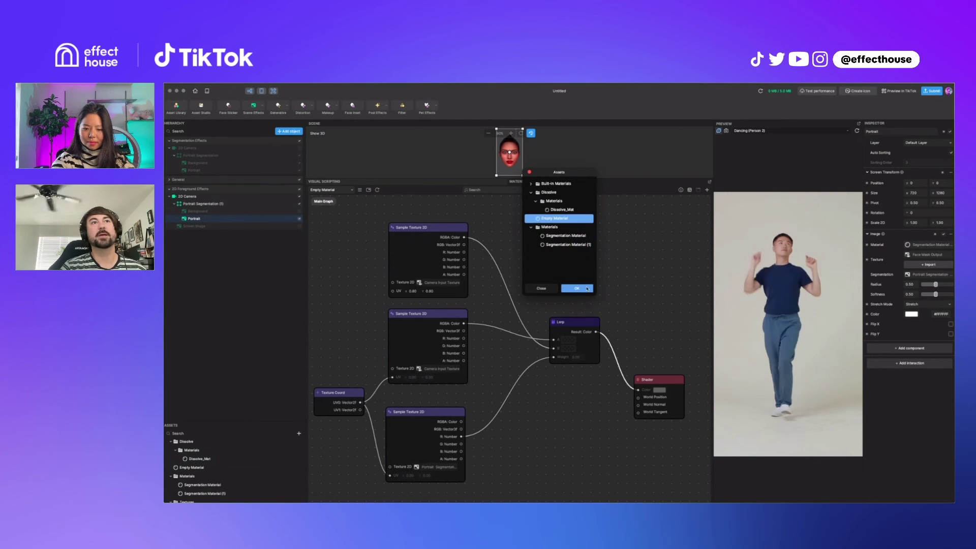
{"action": "left_click", "coordinate": [587, 289]}
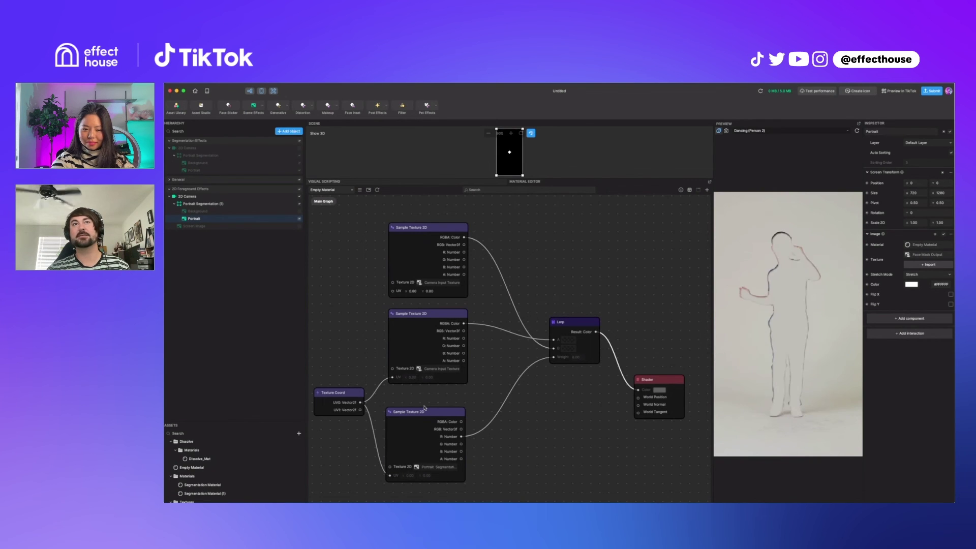
Turn on Invert Mask for the Portrait Segmentation Texture and set its smoothness to 0.3
{"action": "left_click_drag", "start_coordinate": [429, 418], "coordinate": [429, 416]}
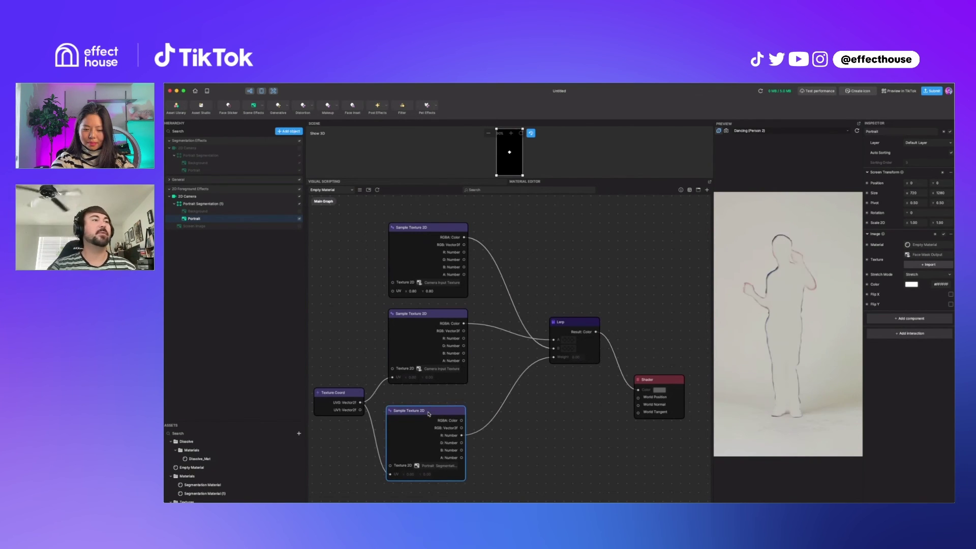
{"action": "scroll", "coordinate": [234, 473], "scroll_direction": "down", "scroll_amount": 1}
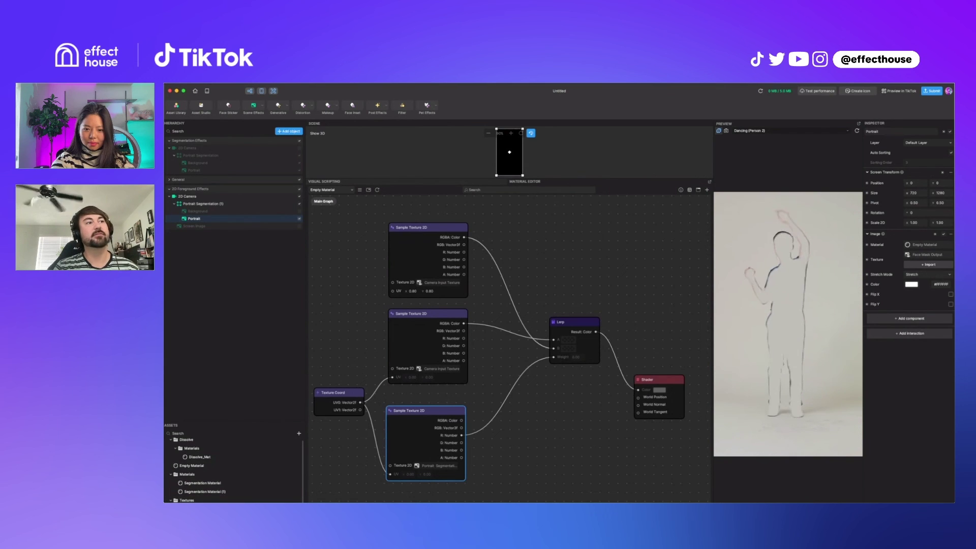
{"action": "left_click", "coordinate": [567, 430]}
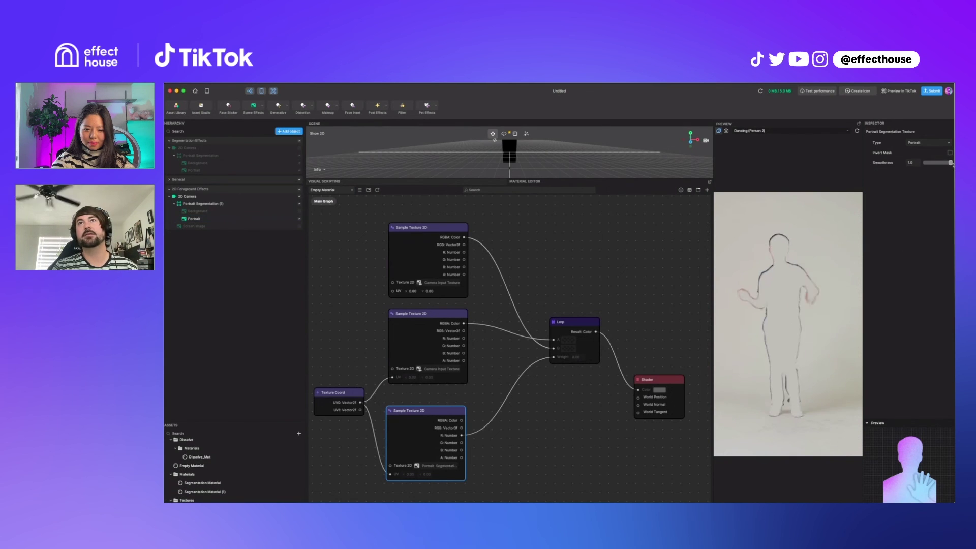
{"action": "mouse_move", "coordinate": [952, 163]}
{"action": "left_mouse_down"}
{"action": "mouse_move", "coordinate": [905, 164]}
{"action": "mouse_move", "coordinate": [950, 163]}
{"action": "left_mouse_up"}
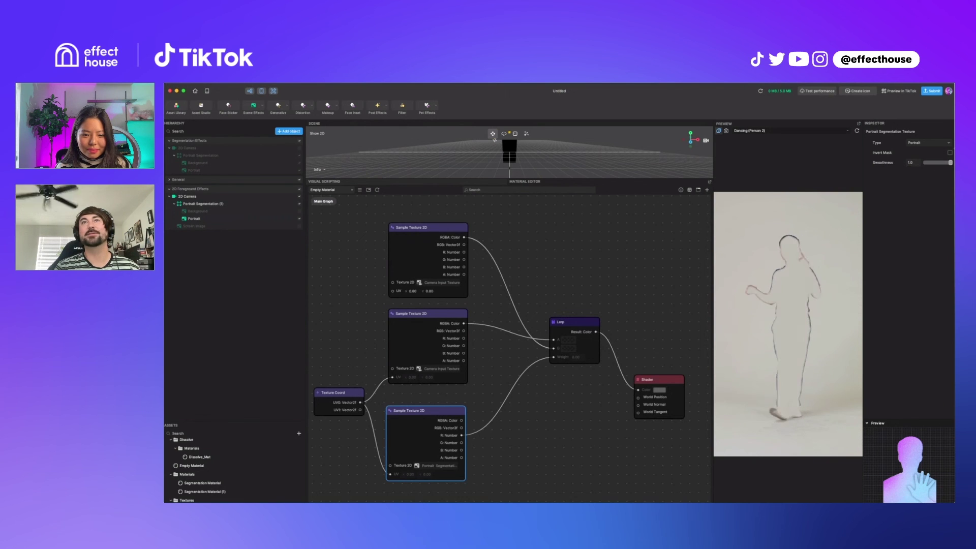
{"action": "left_click", "coordinate": [949, 153]}
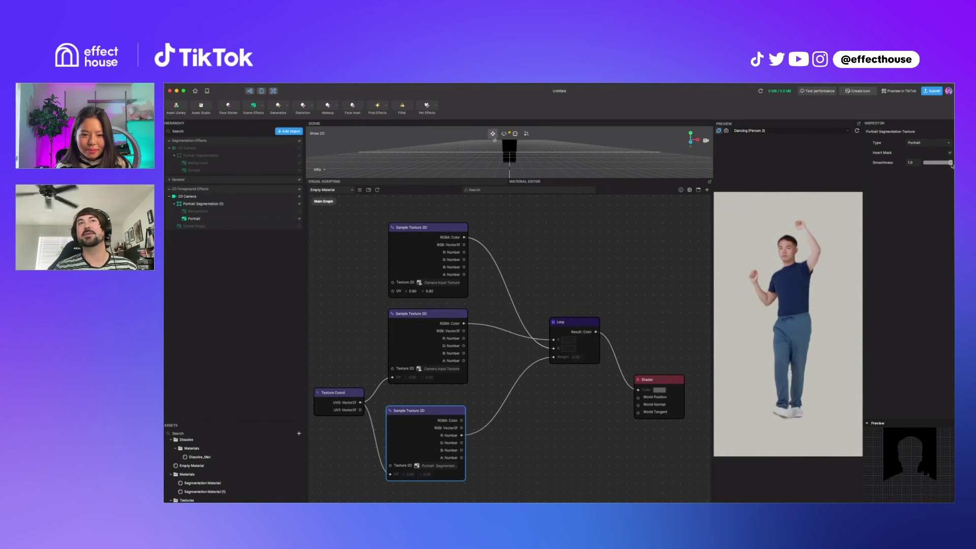
{"action": "mouse_move", "coordinate": [951, 163]}
{"action": "left_mouse_down"}
{"action": "mouse_move", "coordinate": [927, 165]}
{"action": "mouse_move", "coordinate": [951, 163]}
{"action": "left_mouse_up"}
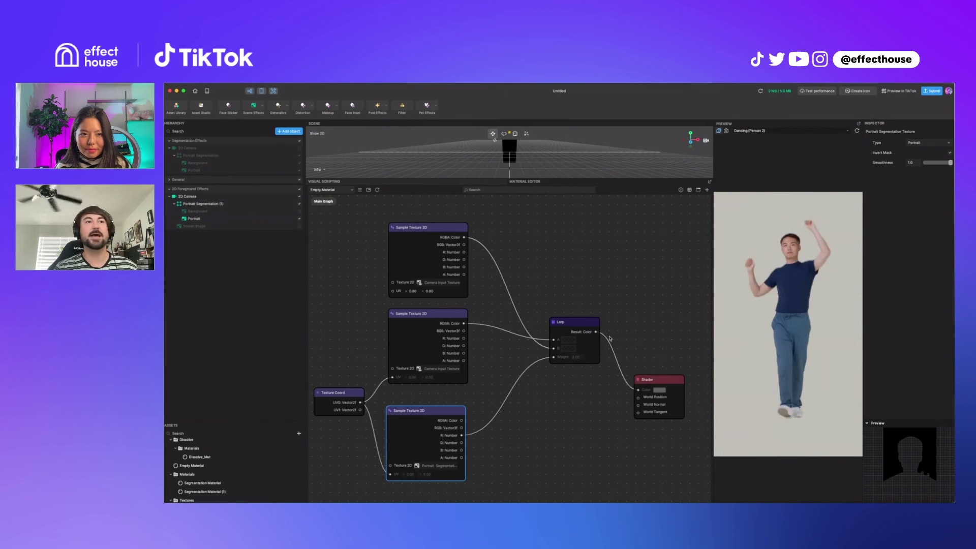
Insert a One Minus node between the mask sampler's R channel and the Lerp Weight
{"action": "right_click", "coordinate": [510, 427]}
{"action": "type", "text": "one"}
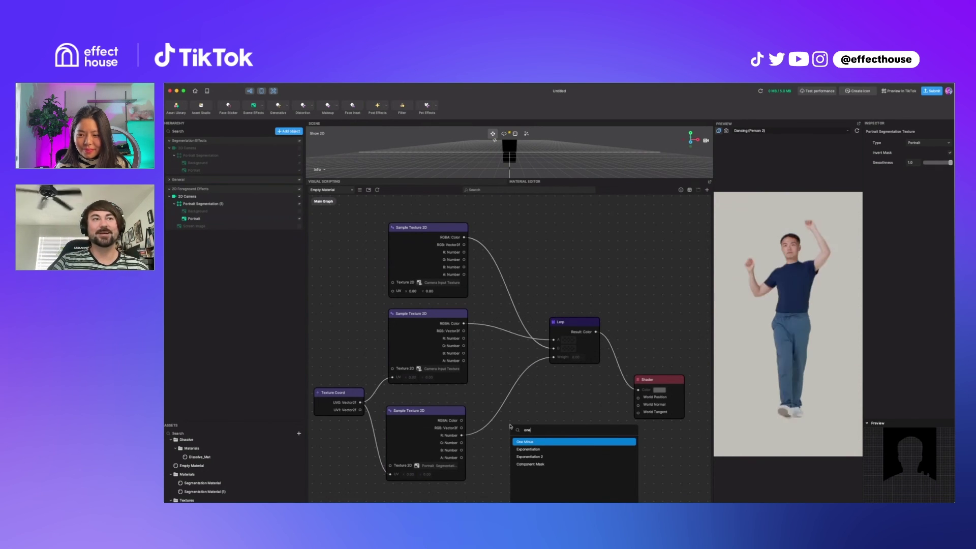
{"action": "key", "text": "Return"}
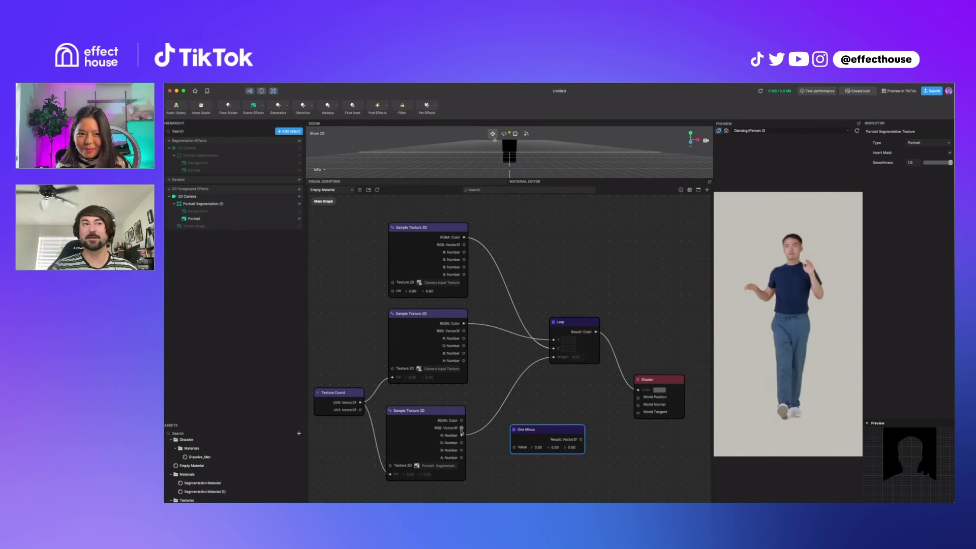
{"action": "left_click_drag", "start_coordinate": [461, 435], "coordinate": [554, 355]}
{"action": "left_click_drag", "start_coordinate": [540, 433], "coordinate": [535, 409]}
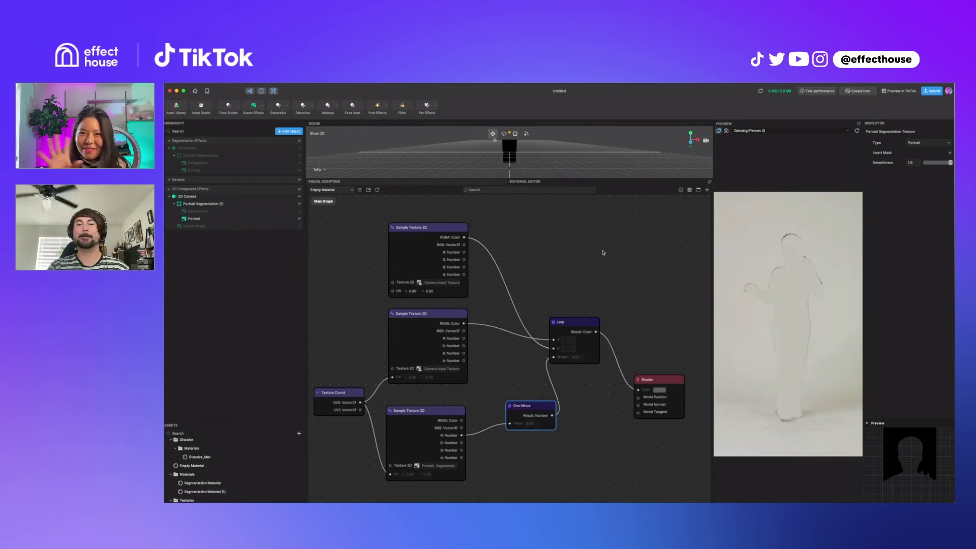
{"action": "left_click", "coordinate": [348, 395]}
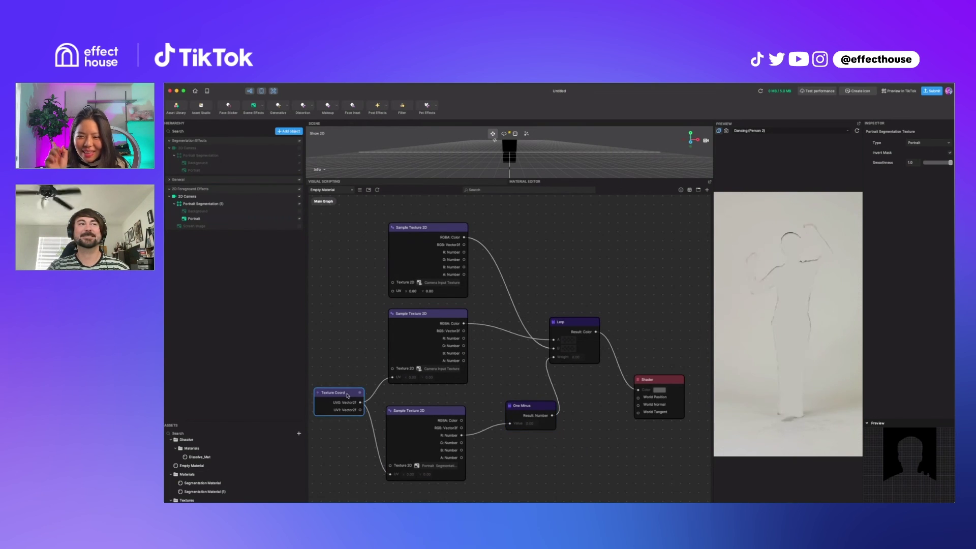
{"action": "left_click_drag", "start_coordinate": [348, 395], "coordinate": [343, 395]}
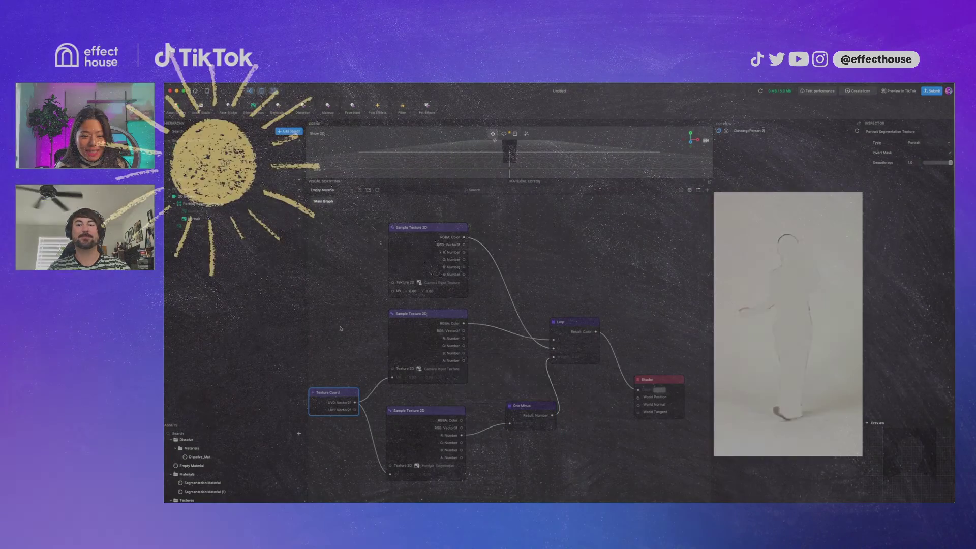